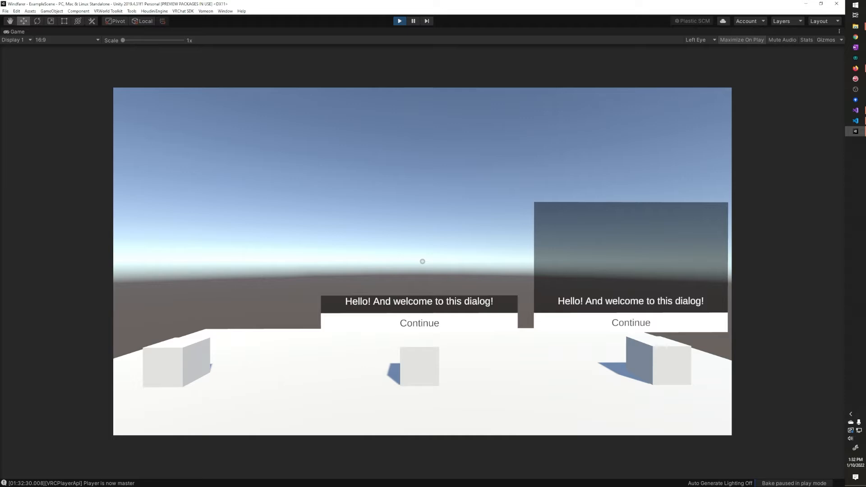
# Walk through the example scene in play mode and use the left cube to start its dialog
pyautogui.press('w')
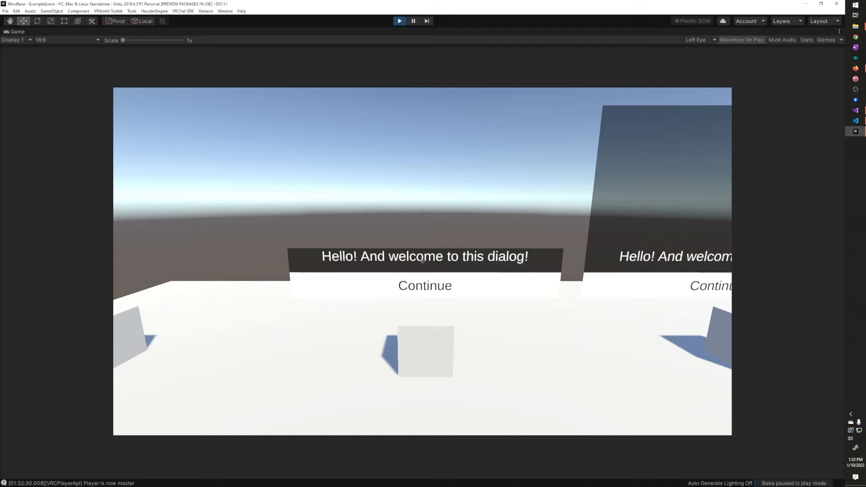
pyautogui.press('s')
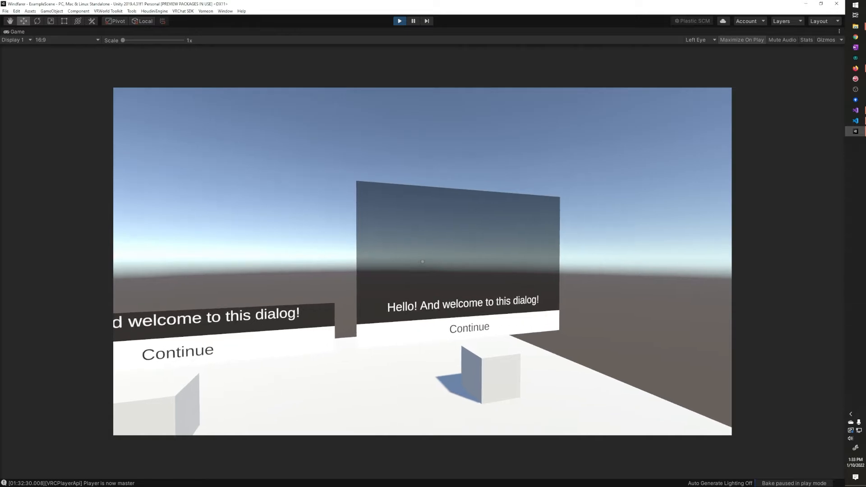
pyautogui.press('w')
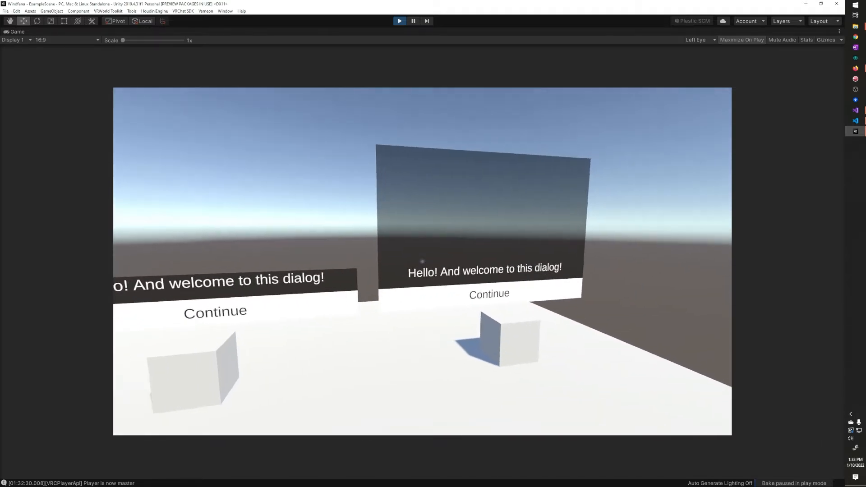
pyautogui.press('a')
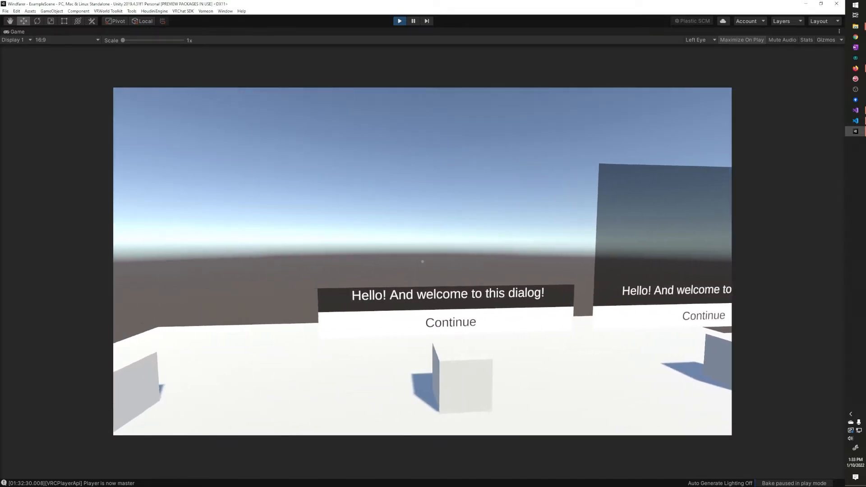
pyautogui.press('a')
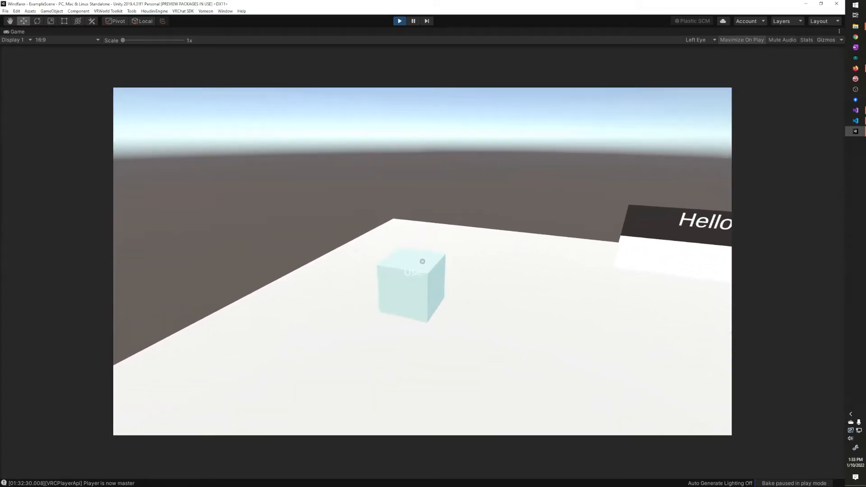
pyautogui.click(422, 261)
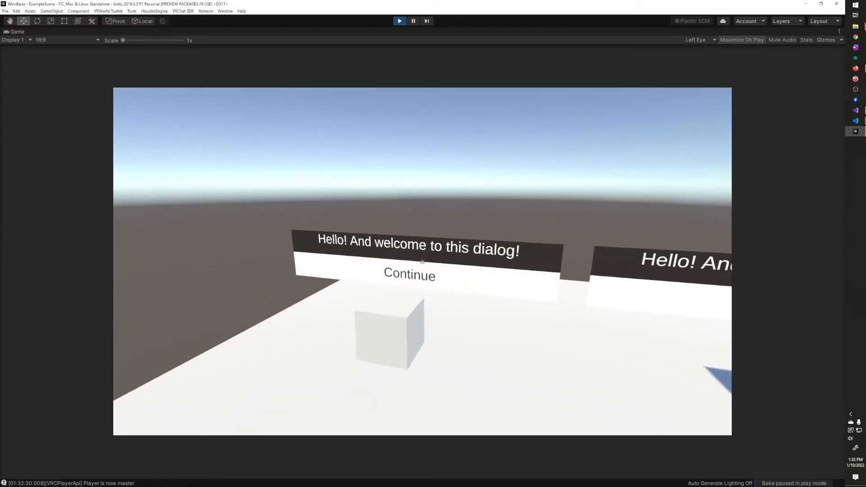
# Approach the middle dialog and continue past its welcome line to the list of options
pyautogui.press('d')
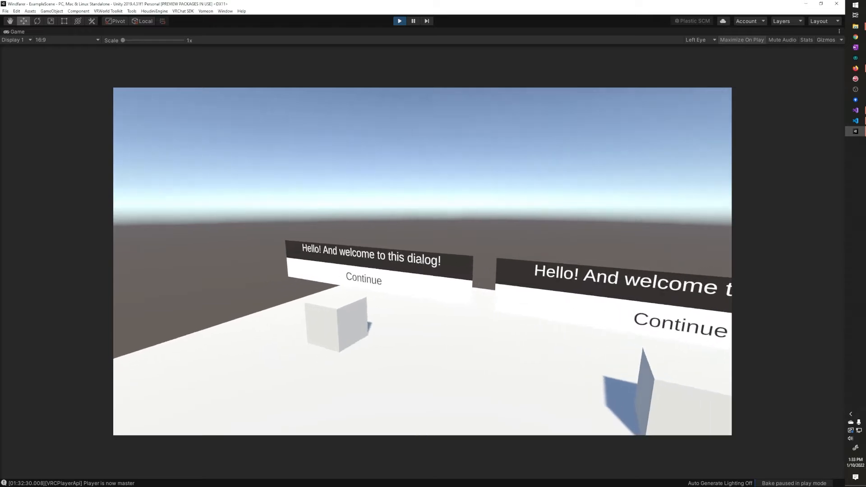
pyautogui.press('s')
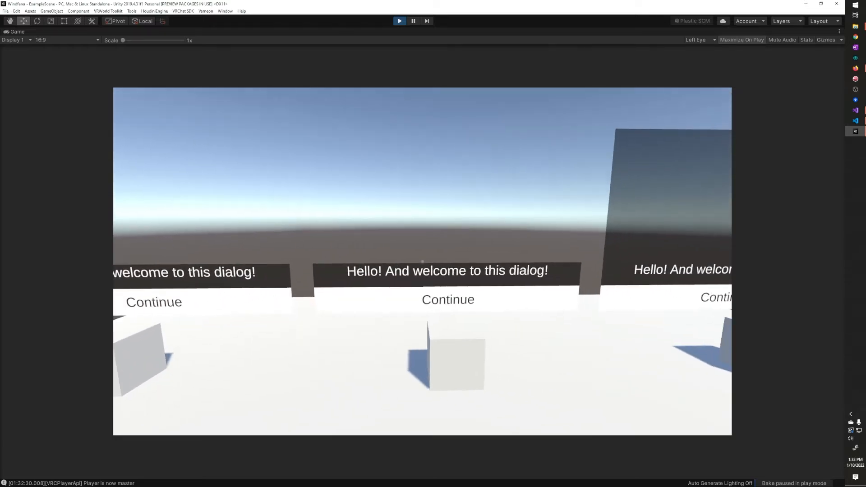
pyautogui.press('d')
pyautogui.press('w')
pyautogui.press('w')
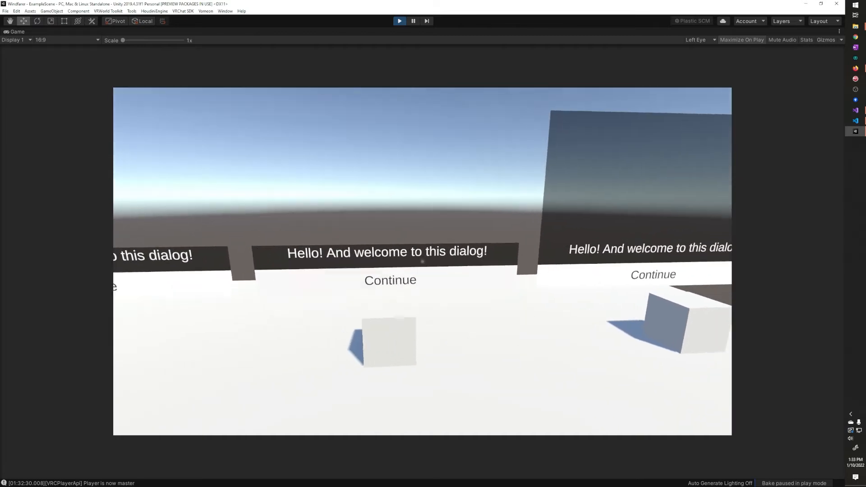
pyautogui.click(422, 261)
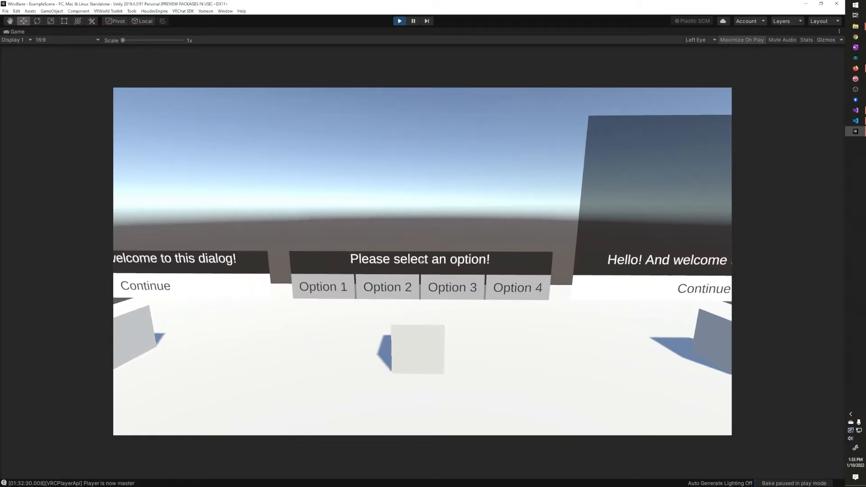
# Choose Option 1 in the middle dialog and continue through its consecutive lines to the closing choices
pyautogui.press('w')
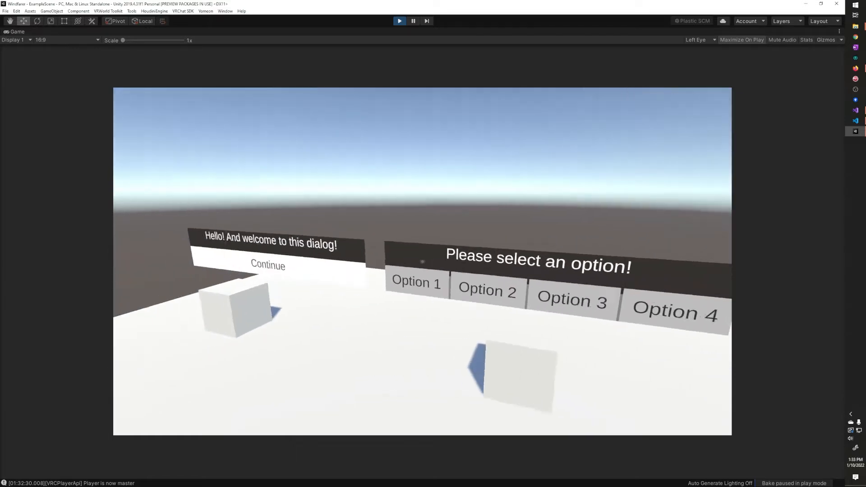
pyautogui.click(422, 261)
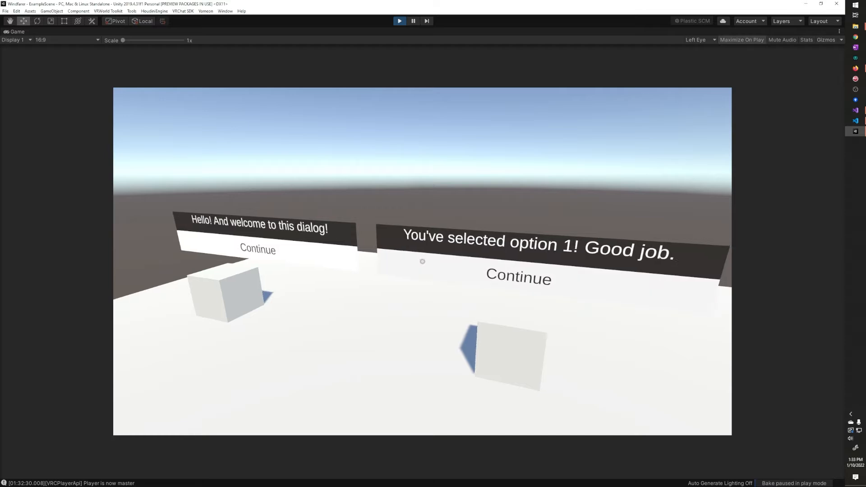
pyautogui.click(422, 262)
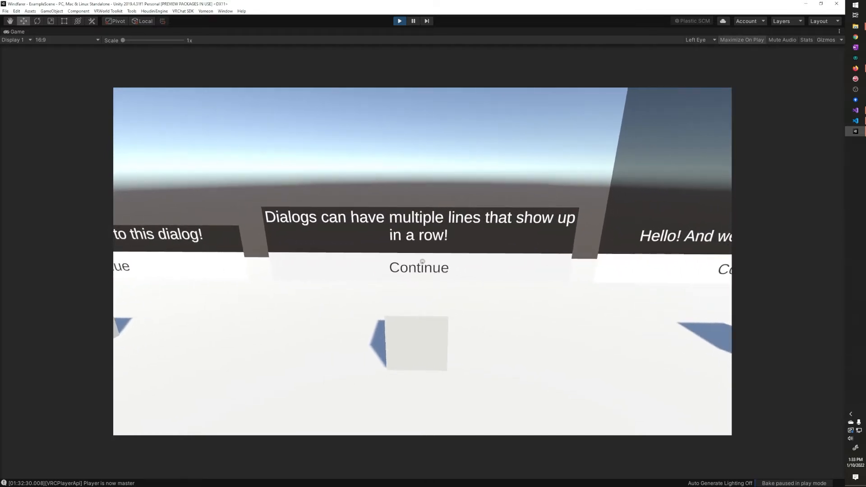
pyautogui.click(423, 261)
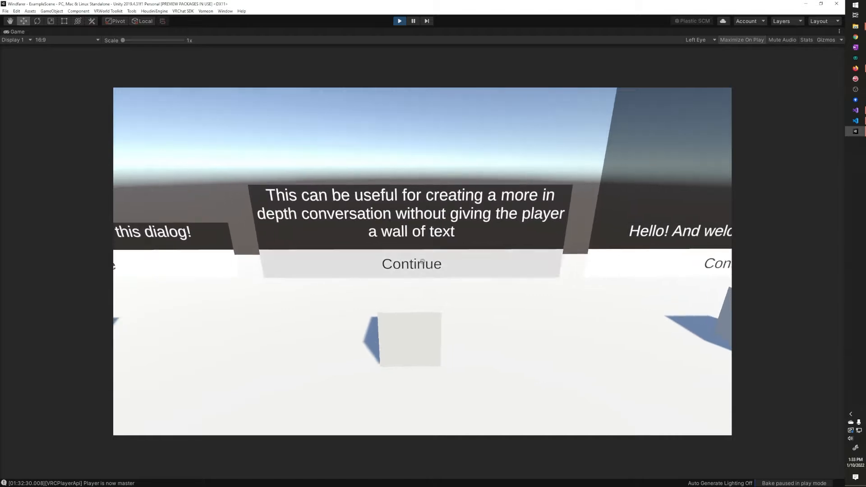
pyautogui.click(423, 262)
pyautogui.click(422, 262)
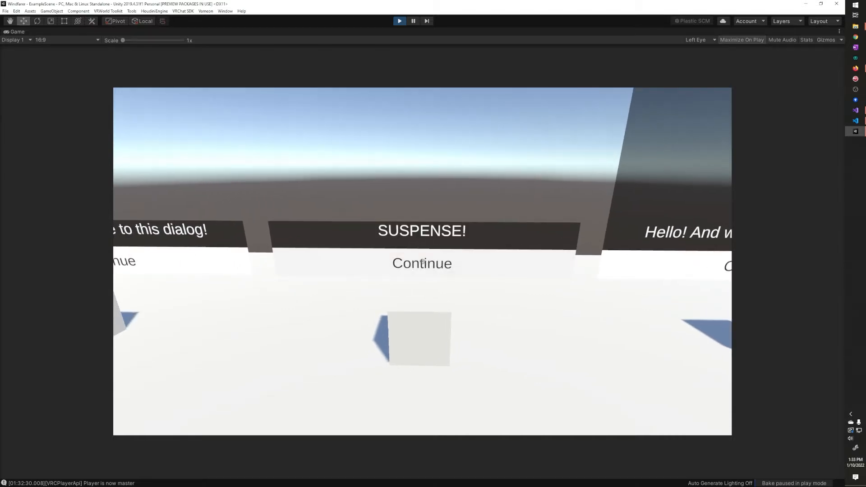
pyautogui.click(423, 262)
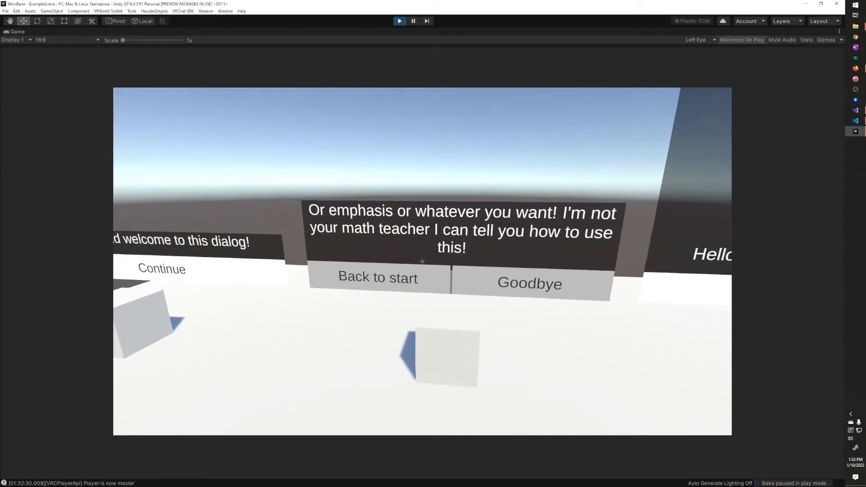
# End the middle dialog with Goodbye, restart it from its cube and continue to the options
pyautogui.click(423, 262)
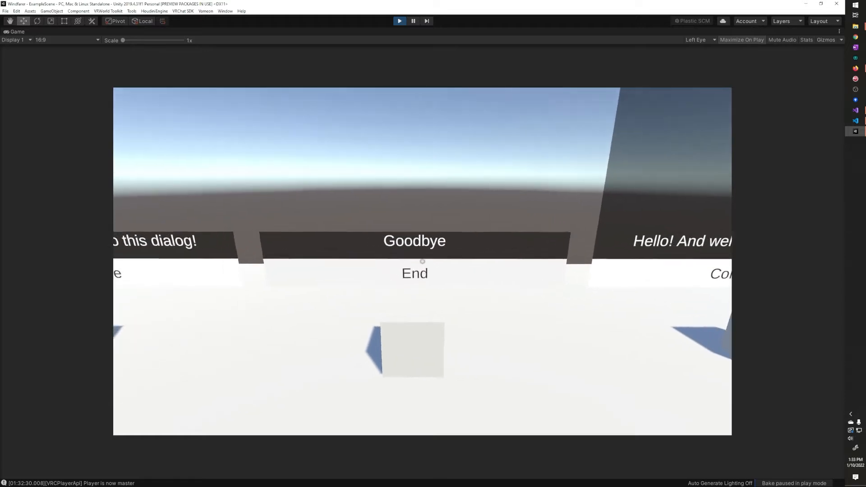
pyautogui.click(423, 262)
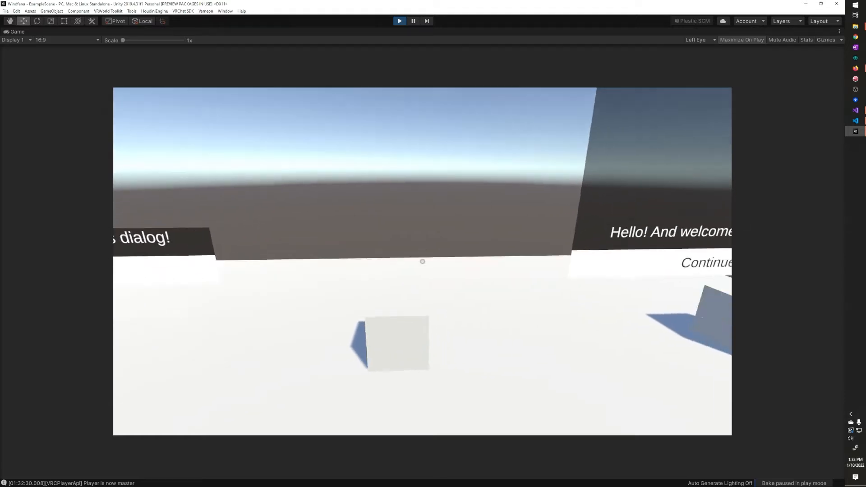
pyautogui.click(423, 262)
pyautogui.click(422, 262)
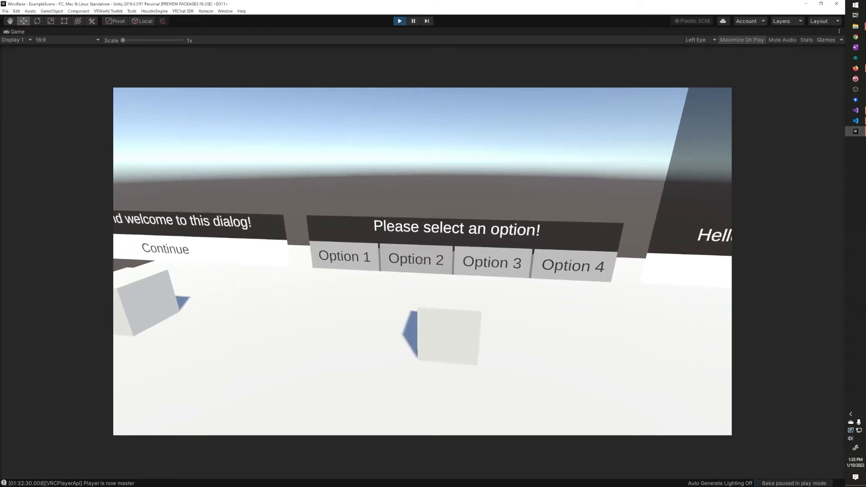
# Choose Option 2 in both the middle and right dialogs and continue past the long story text
pyautogui.click(422, 262)
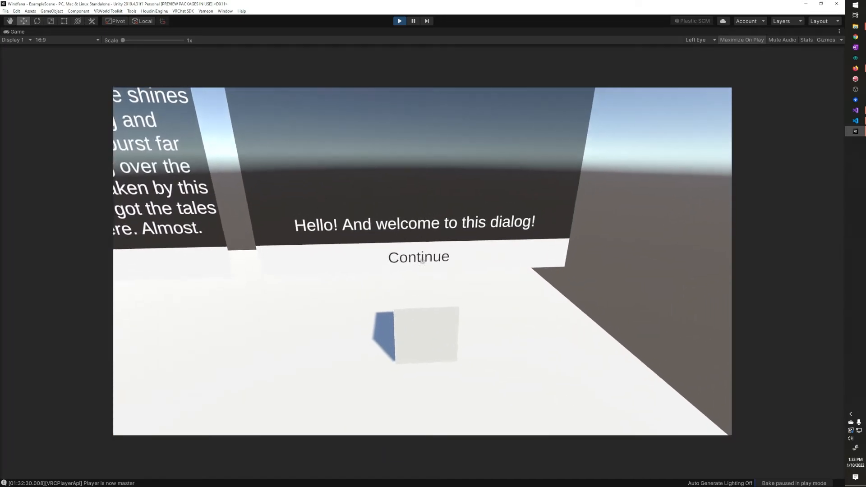
pyautogui.click(422, 262)
pyautogui.click(422, 261)
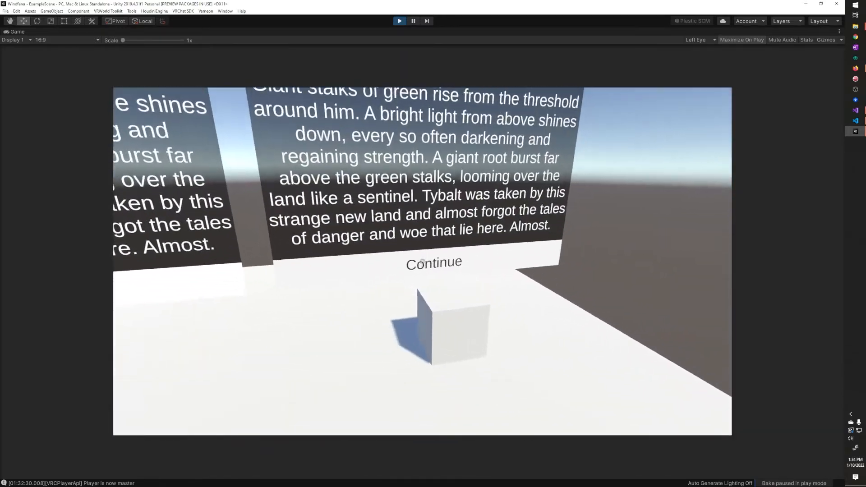
pyautogui.click(422, 261)
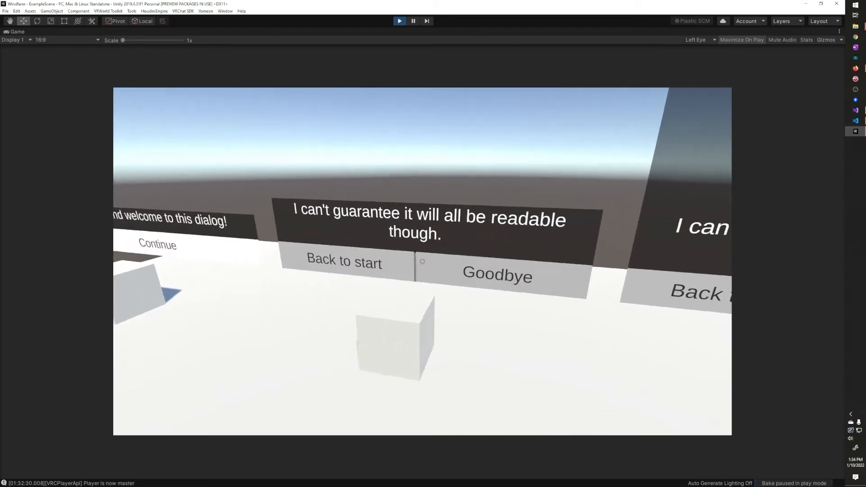
# Return the middle dialog to its start and choose Option 3 to test the coloured and resized text
pyautogui.click(423, 262)
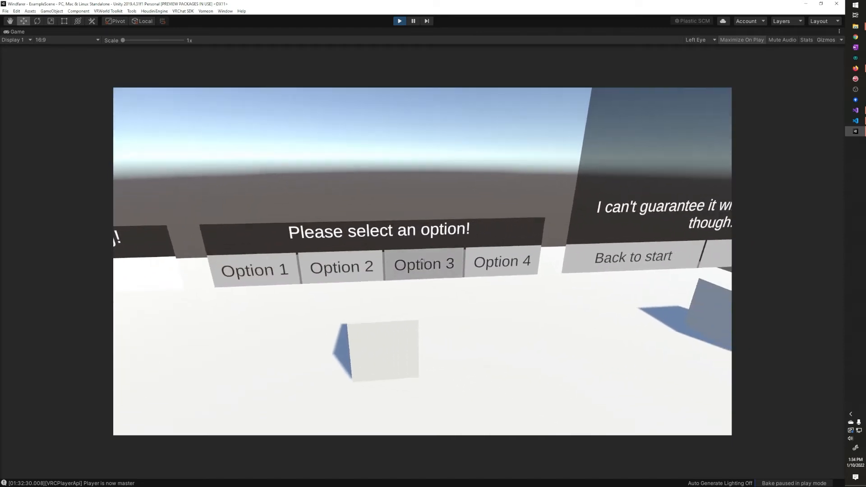
pyautogui.click(422, 262)
pyautogui.click(422, 261)
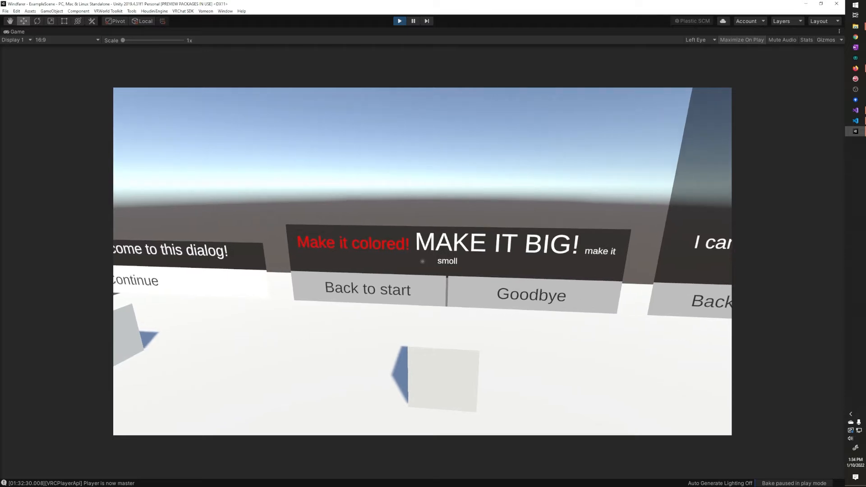
# Go back to the middle dialog's start, choose Option 4 and answer "Oh really?"
pyautogui.click(423, 262)
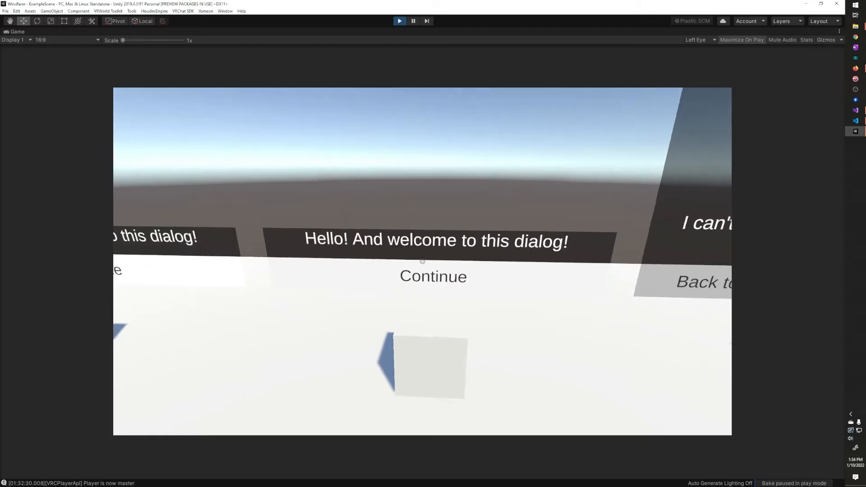
pyautogui.click(422, 261)
pyautogui.click(423, 261)
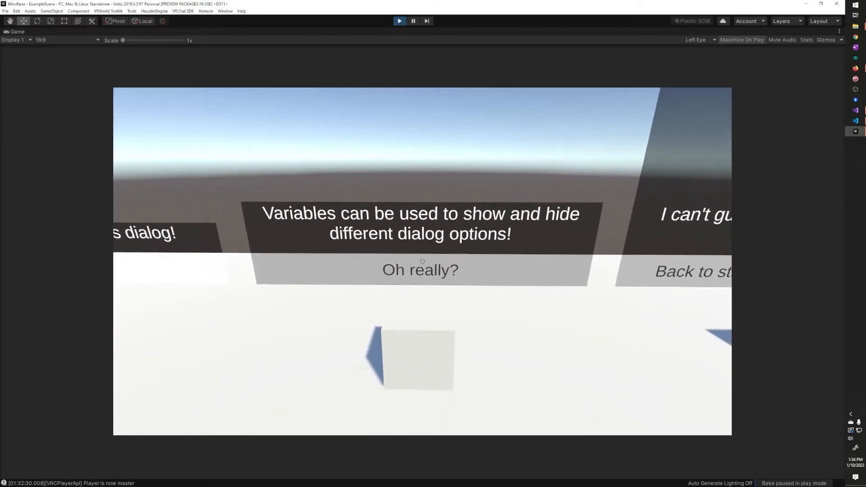
pyautogui.click(422, 261)
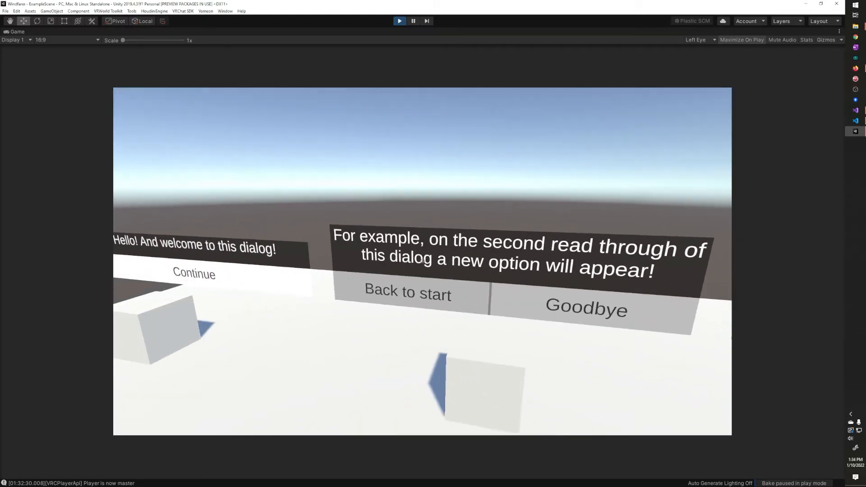
# Replay the Option 4 branch from the start, choose "Oh look, the new dialog option!" and finish with Goodbye
pyautogui.click(422, 261)
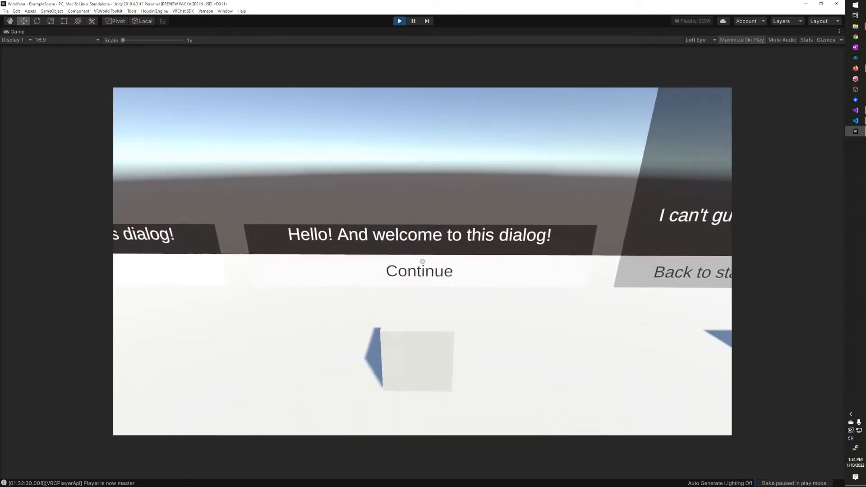
pyautogui.click(423, 261)
pyautogui.click(423, 262)
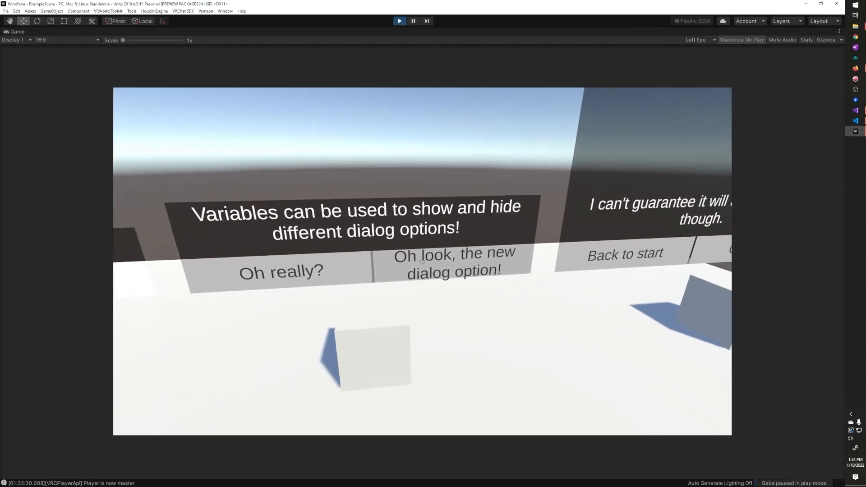
pyautogui.click(422, 261)
pyautogui.click(423, 261)
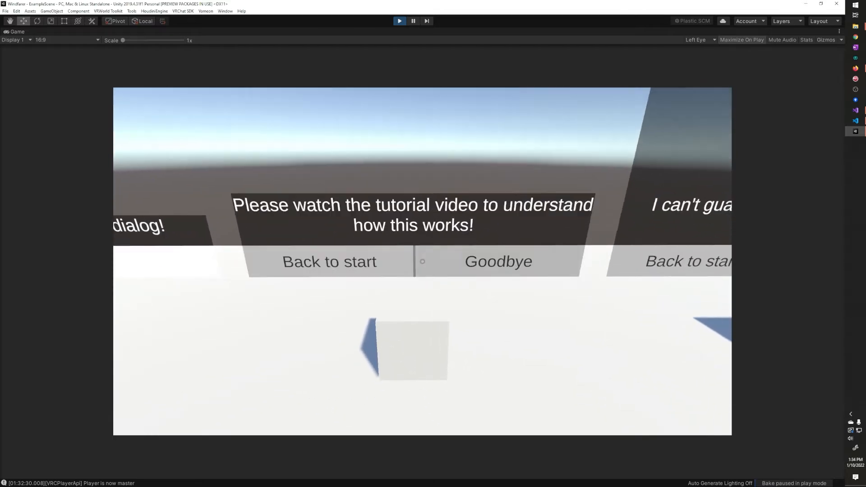
pyautogui.click(422, 261)
pyautogui.click(422, 261)
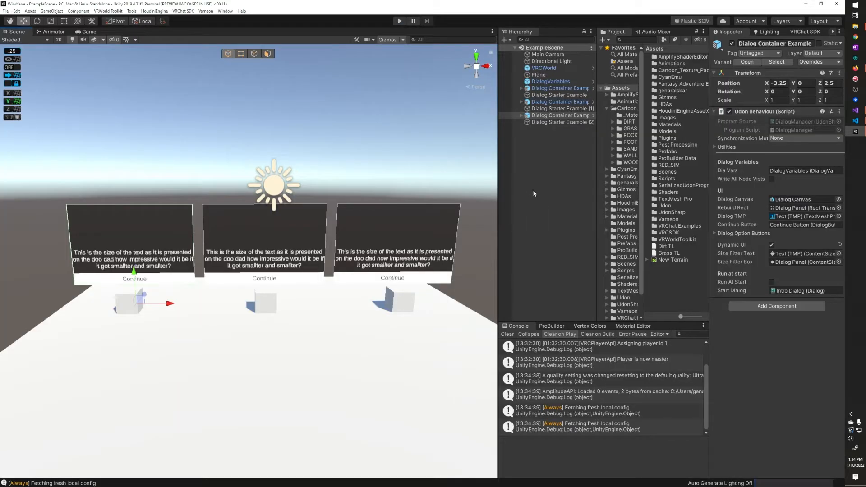
# Deselect the current scene object and clear the console messages
pyautogui.click(532, 251)
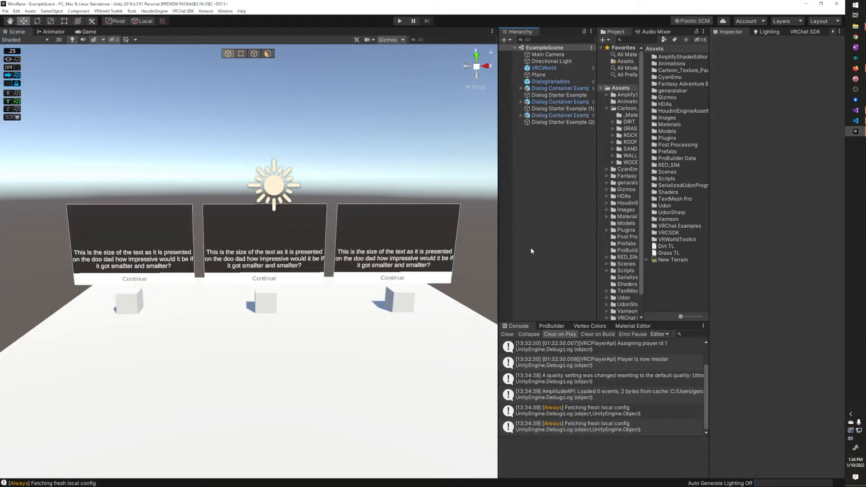
pyautogui.click(513, 335)
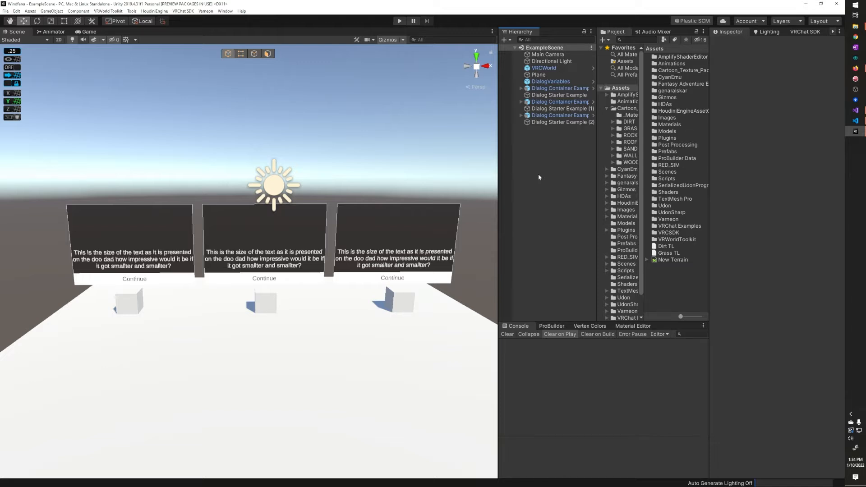
# Select the first Dialog Container Example in the scene hierarchy and expand its child objects
pyautogui.press('w')
pyautogui.moveTo(324, 271); pyautogui.dragTo(303, 259, button='right')
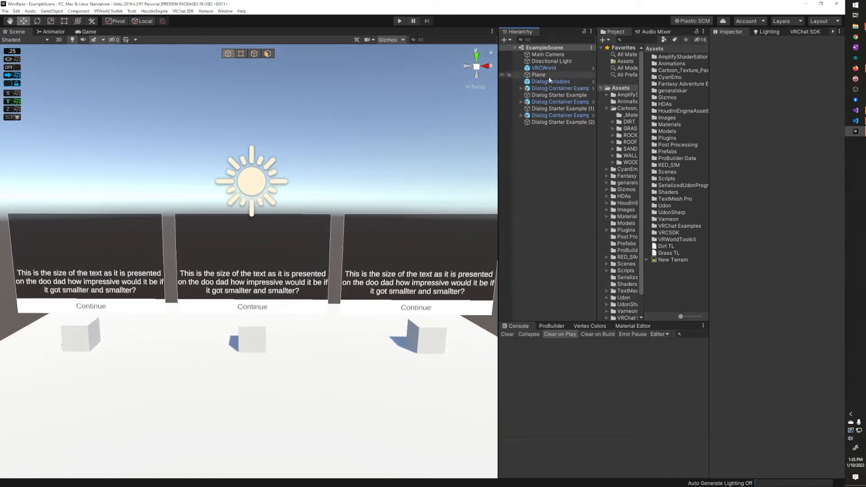
pyautogui.click(549, 89)
pyautogui.click(521, 88)
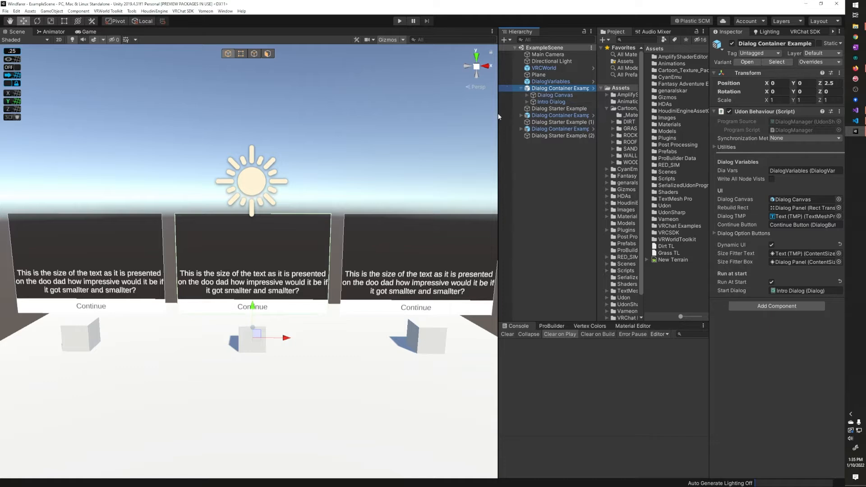
# Widen the scene hierarchy and expand Intro Dialog and its Option 4 to reveal their nested options
pyautogui.moveTo(500, 109); pyautogui.dragTo(383, 109)
pyautogui.click(412, 102)
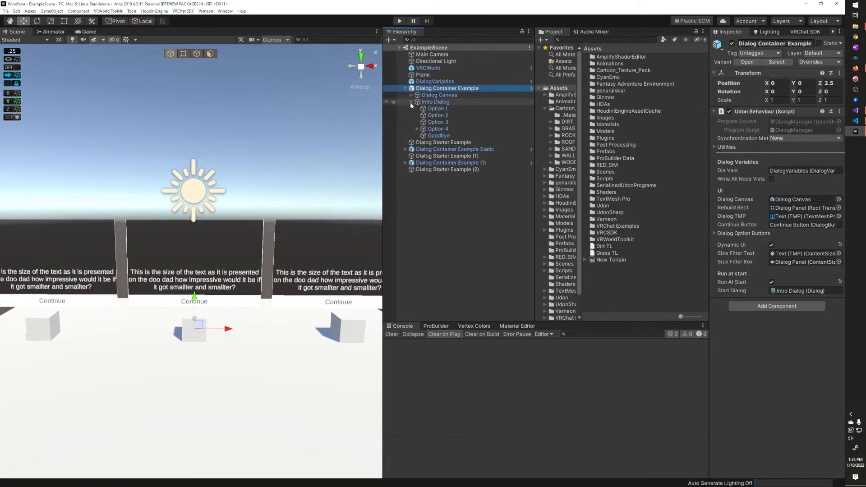
pyautogui.click(417, 129)
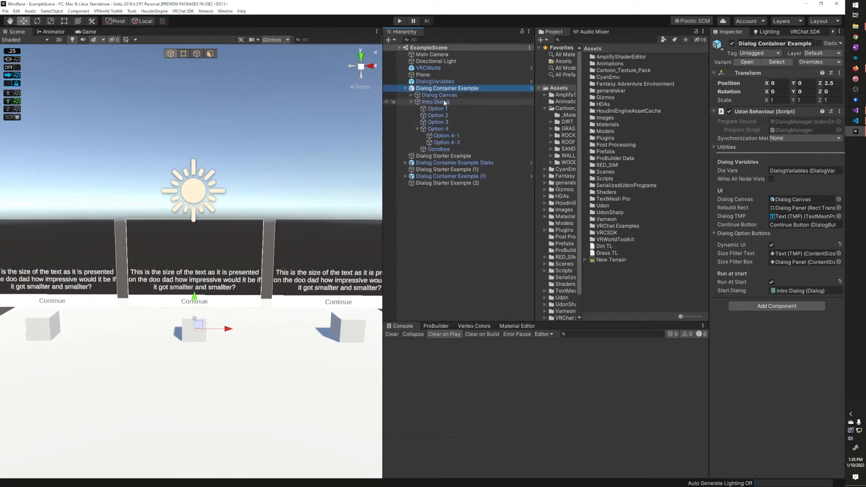
# Inspect the Dialog Canvas and its child objects alongside the Intro Dialog, leaving the canvas's children collapsed
pyautogui.click(417, 96)
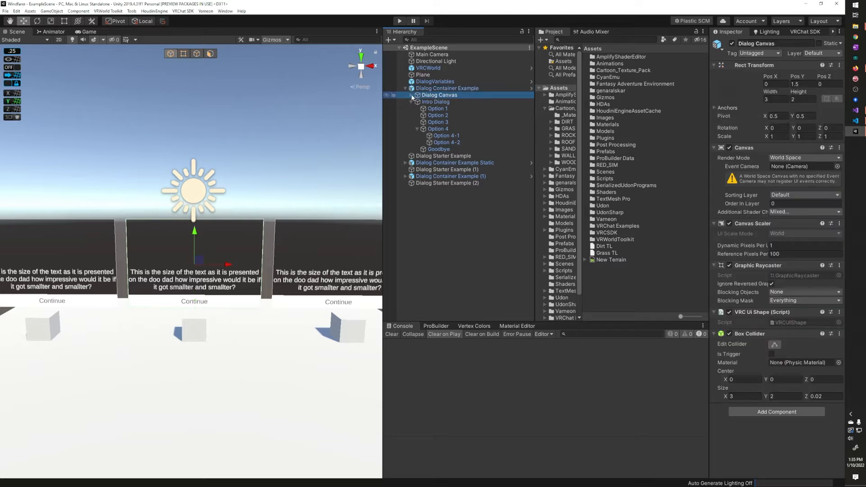
pyautogui.click(412, 96)
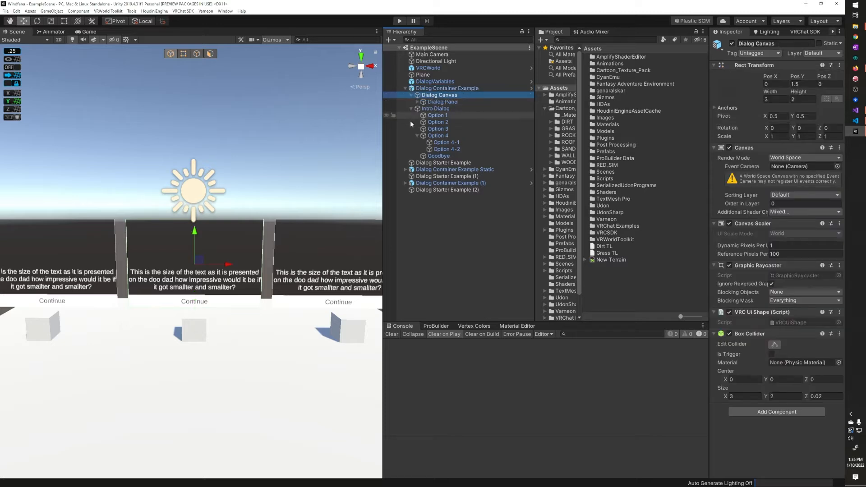
pyautogui.click(411, 96)
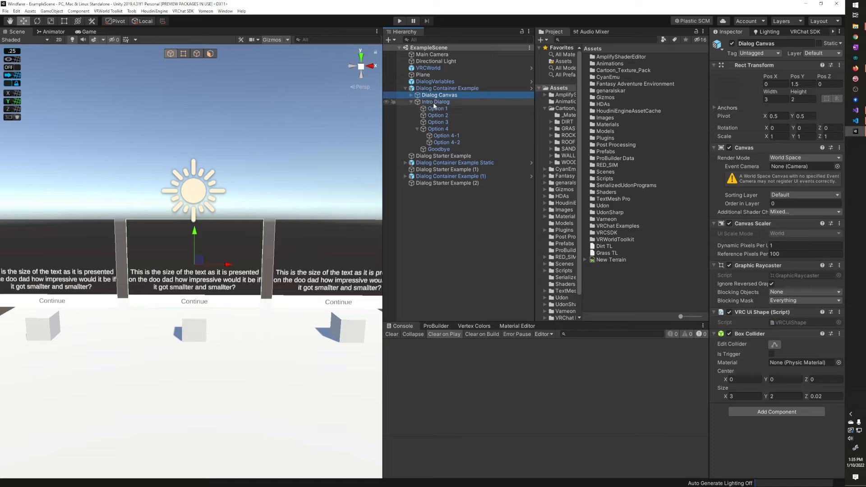
pyautogui.click(435, 104)
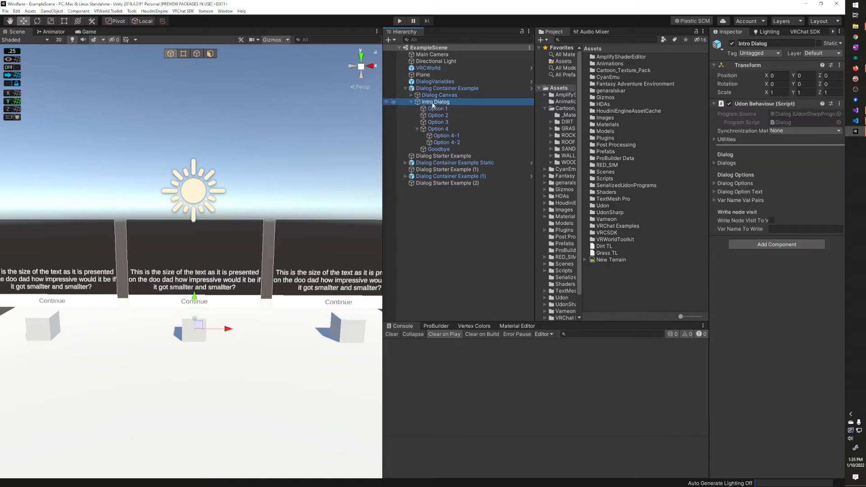
pyautogui.click(434, 104)
pyautogui.click(475, 98)
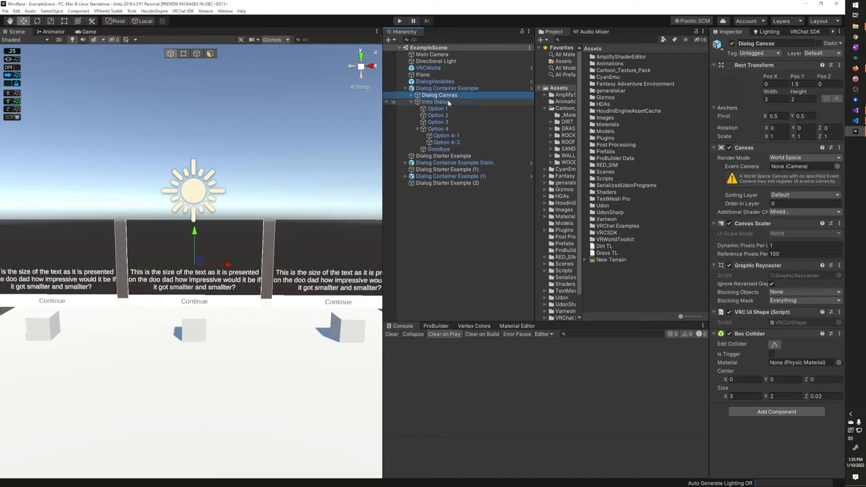
# Examine the Intro Dialog's Dialogs, Dialog Options, Dialog Option Text and Var Name Val Pairs lists in a widened inspector
pyautogui.click(448, 102)
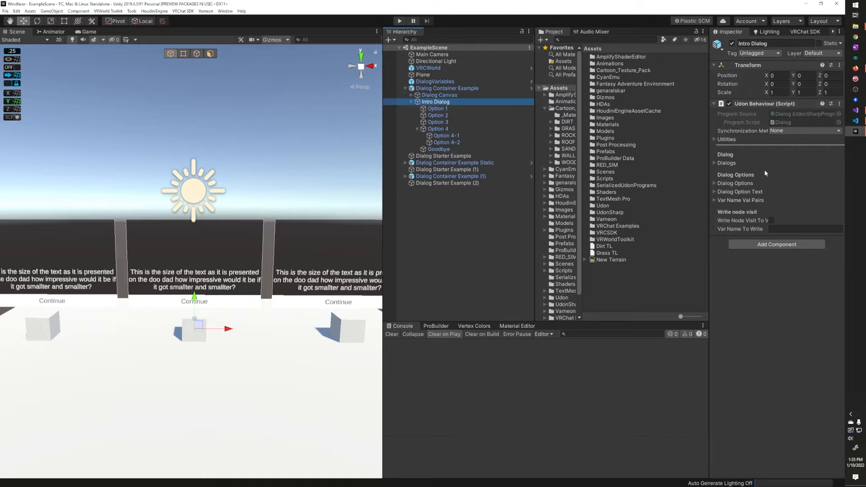
pyautogui.click(740, 165)
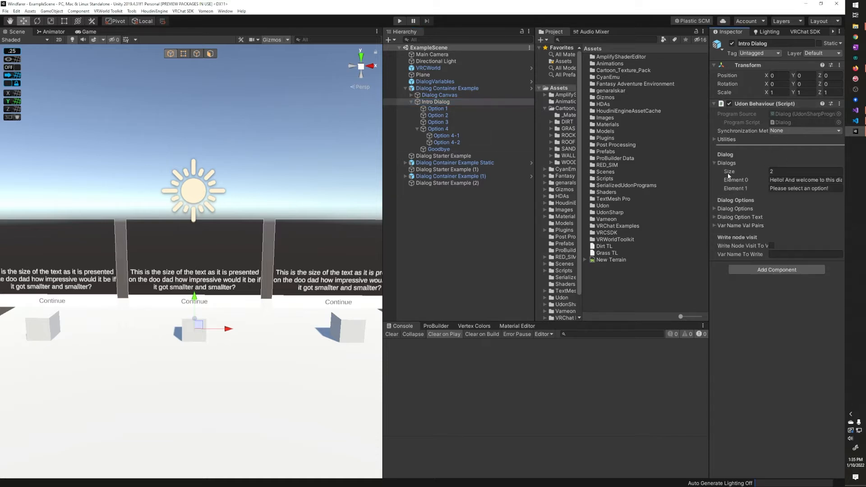
pyautogui.moveTo(708, 176); pyautogui.dragTo(612, 177)
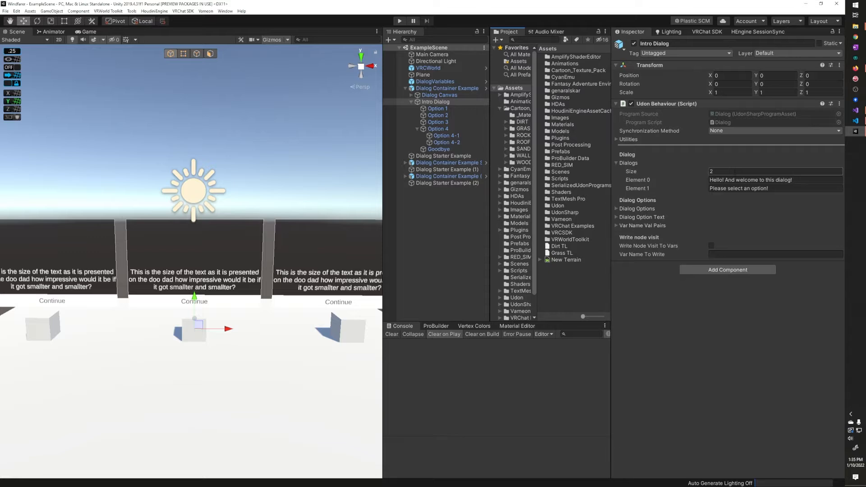
pyautogui.click(640, 209)
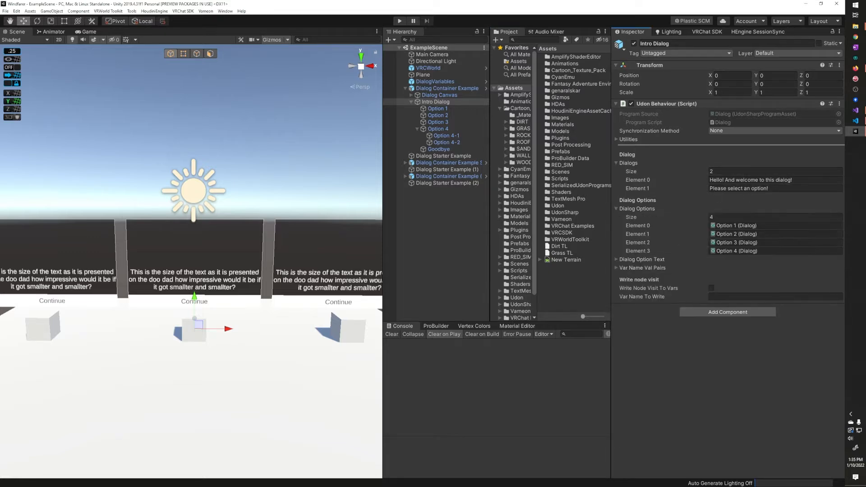
pyautogui.click(660, 261)
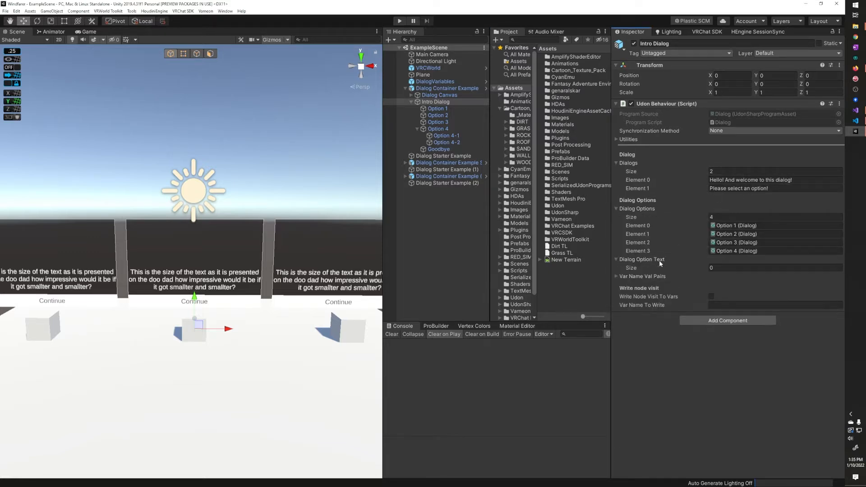
pyautogui.click(647, 277)
pyautogui.click(732, 268)
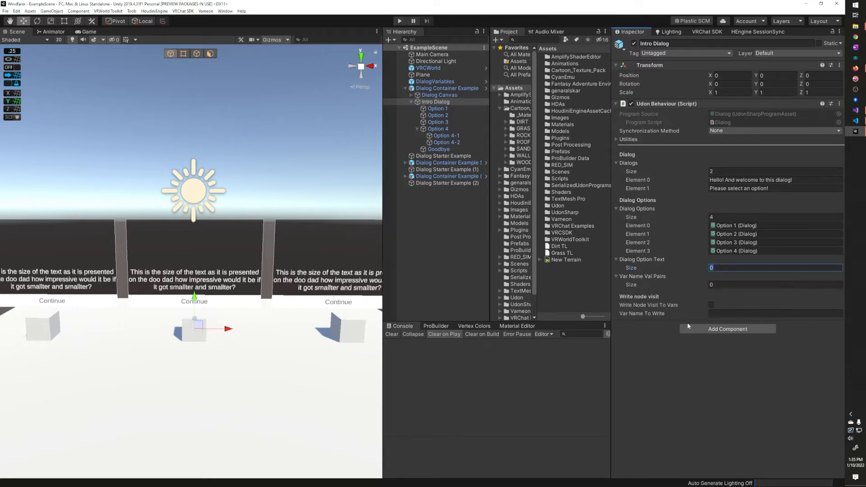
pyautogui.click(726, 227)
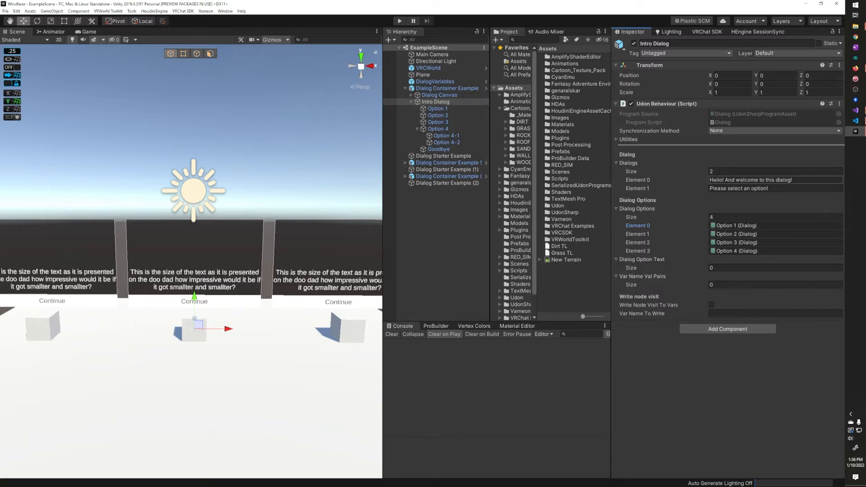
# Review Option 1's Dialogs list and Option 4's Dialogs, Dialog Options and Var Name Val Pairs lists
pyautogui.click(437, 108)
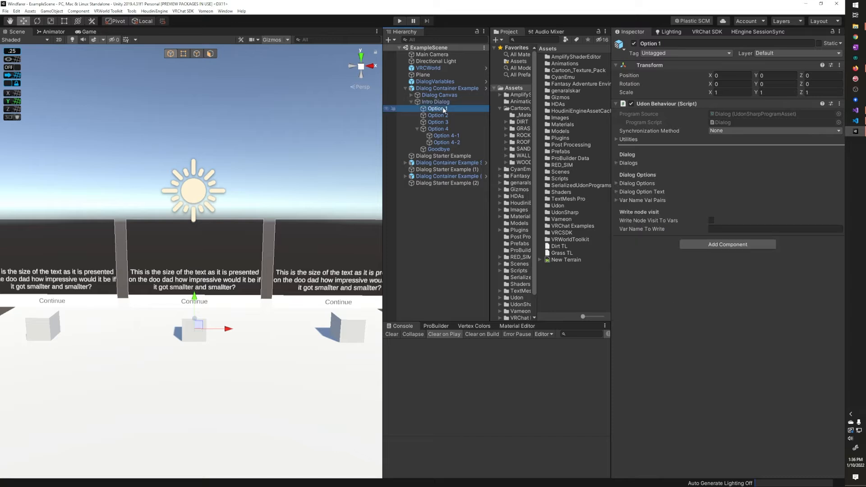
pyautogui.click(634, 163)
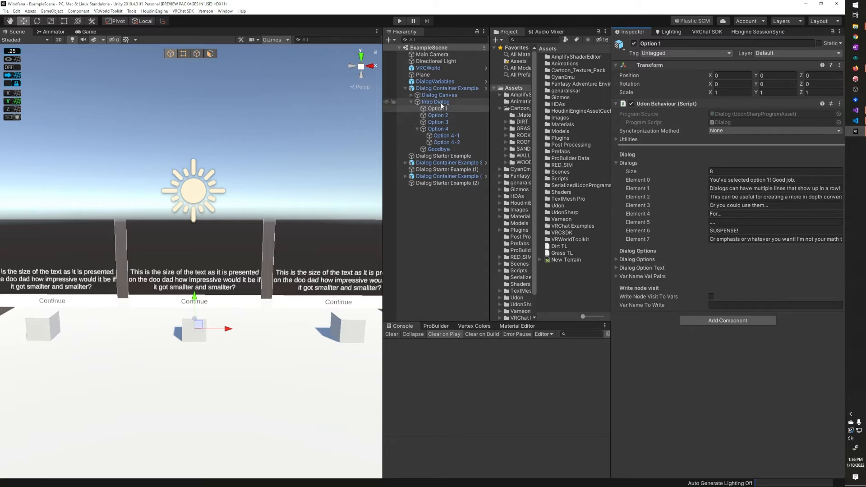
pyautogui.click(437, 129)
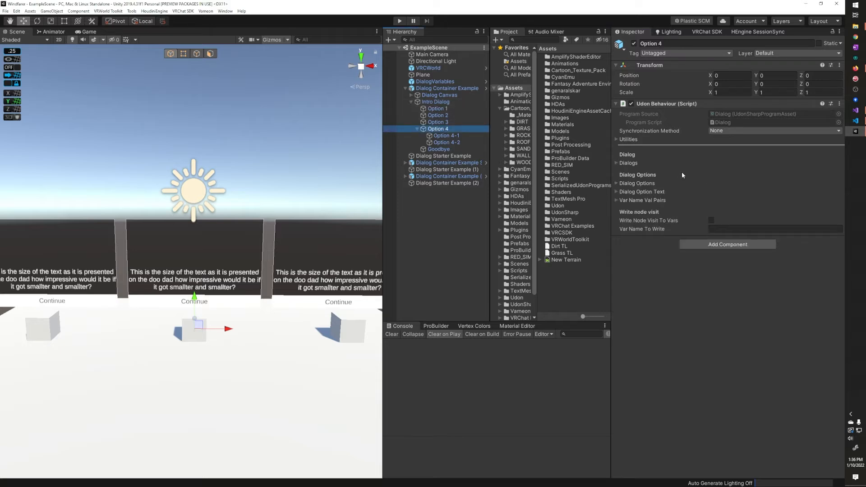
pyautogui.click(633, 163)
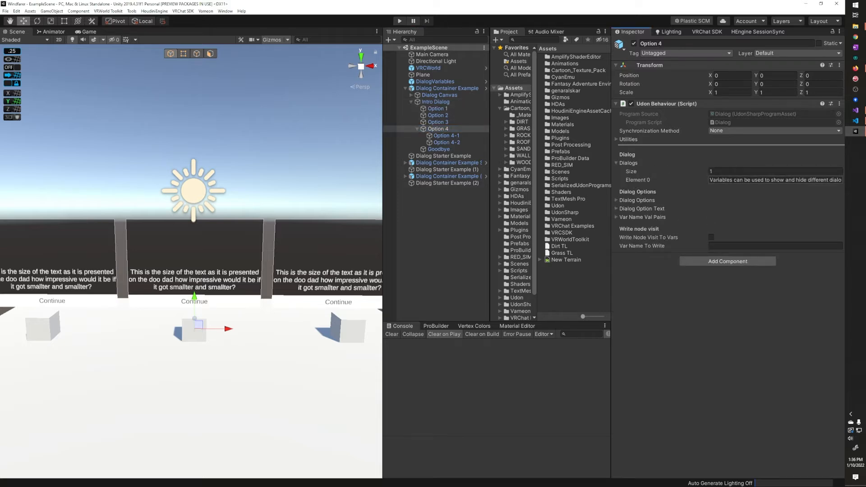
pyautogui.click(641, 203)
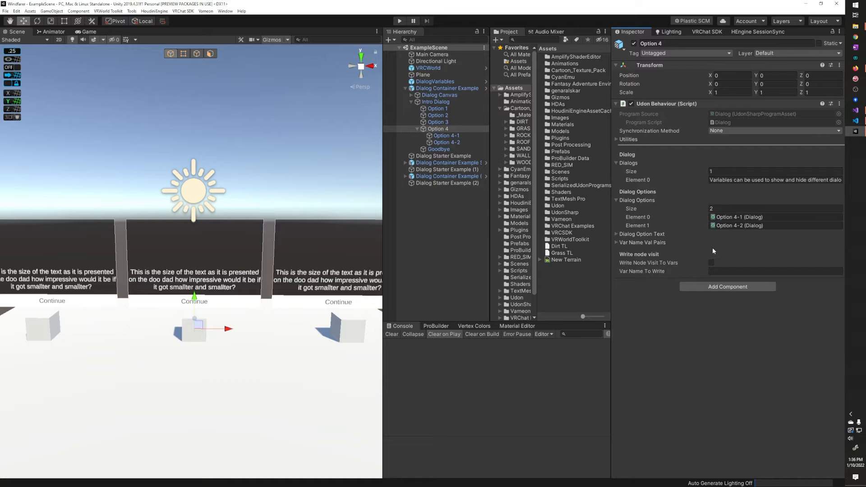
pyautogui.click(643, 245)
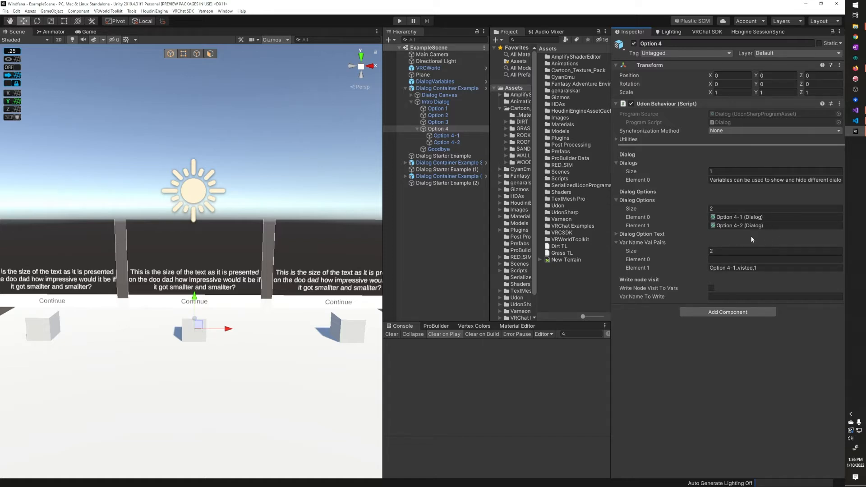
# Revisit Option 1 and the Intro Dialog, and highlight the Intro Dialog's Element 0 reference under Dialog Options
pyautogui.click(437, 102)
pyautogui.click(436, 109)
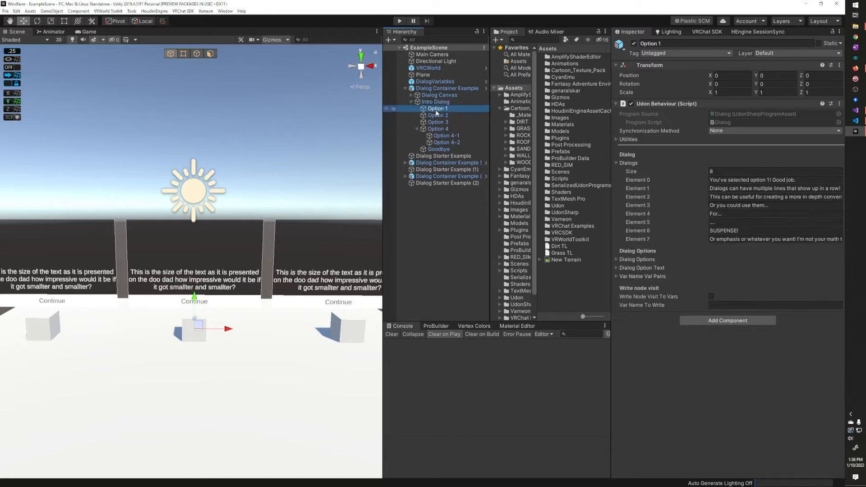
pyautogui.click(438, 103)
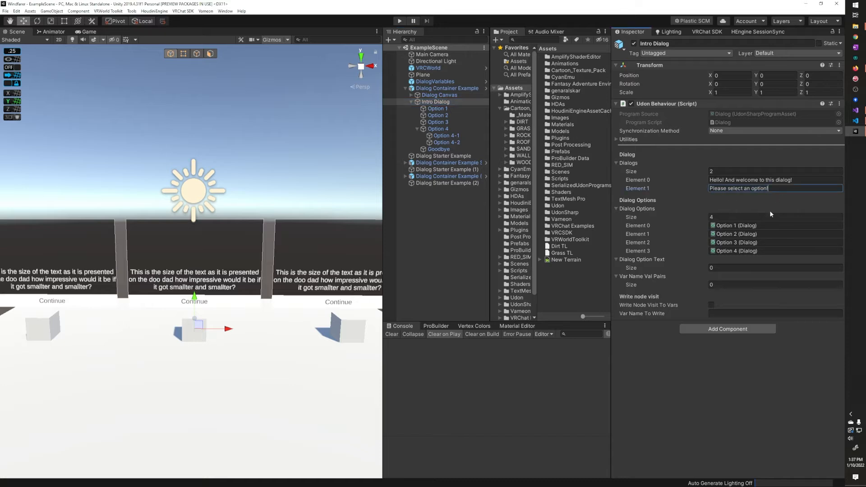
pyautogui.click(768, 226)
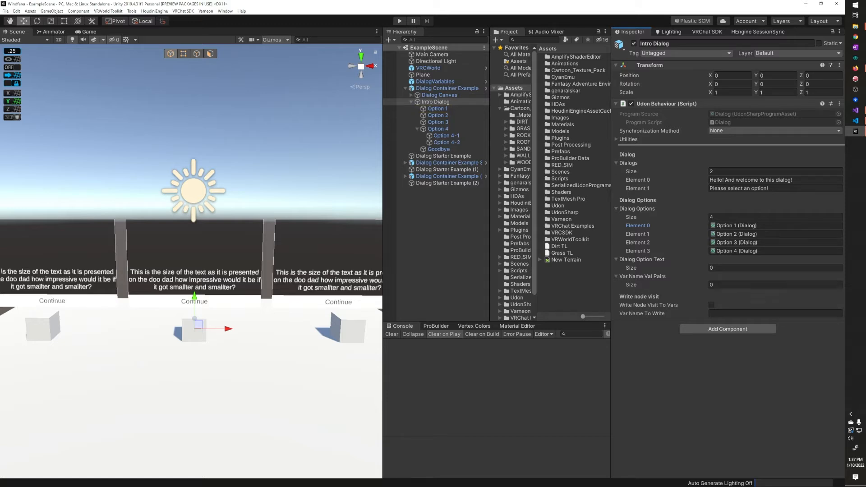
# Select the first Dialog Container Example and view its dialog box up close in the scene
pyautogui.click(449, 89)
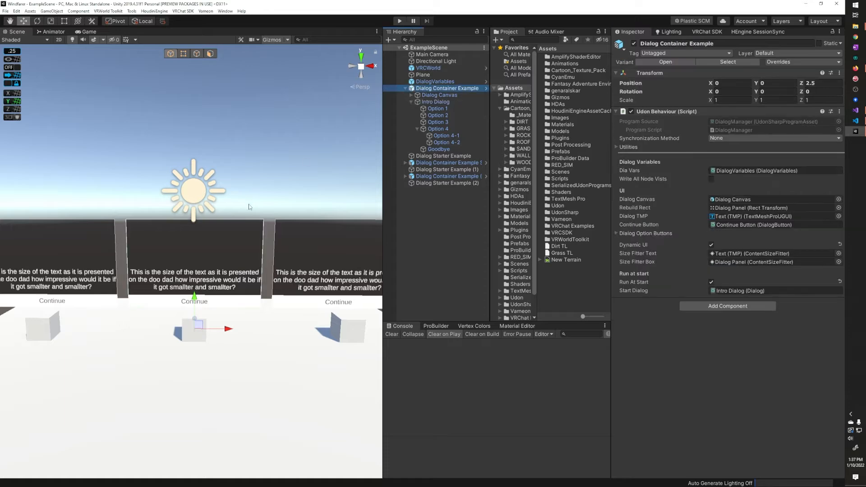
pyautogui.keyDown('alt'); pyautogui.moveTo(250, 207); pyautogui.dragTo(285, 216); pyautogui.keyUp('alt')
pyautogui.scroll(5, 265, 213)
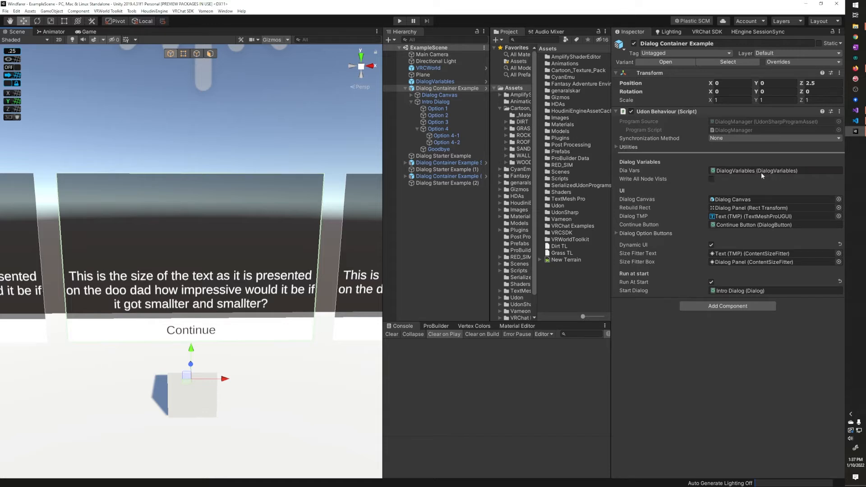
# Select the DialogVariables object and expand its Var Names and Var Vals lists
pyautogui.click(435, 82)
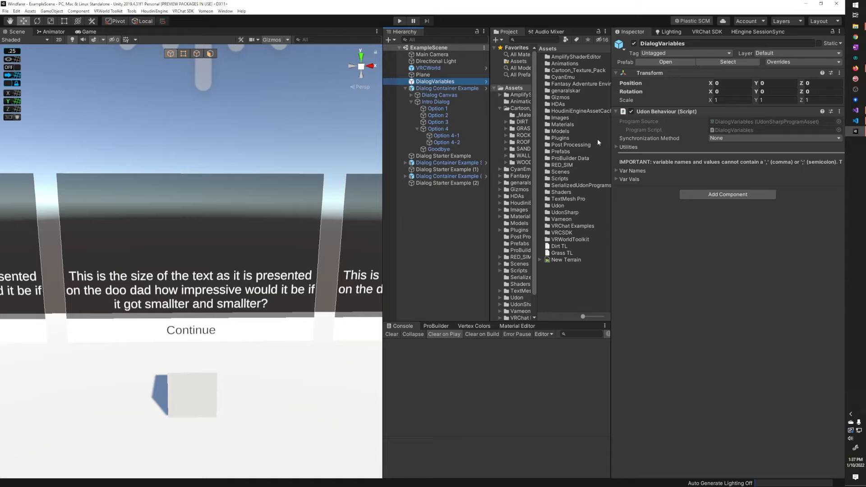
pyautogui.click(630, 171)
pyautogui.click(625, 188)
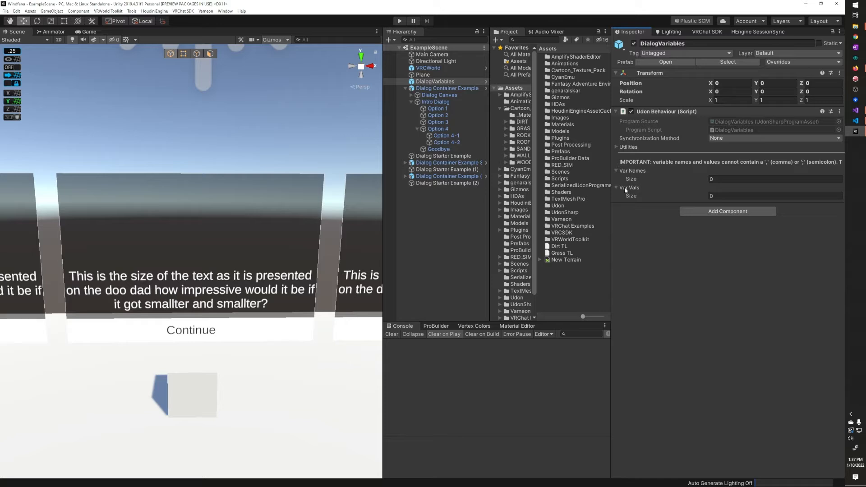
# Review the first dialog container's variable settings and try the Write Node Visit To Vars option on the Intro Dialog
pyautogui.click(427, 89)
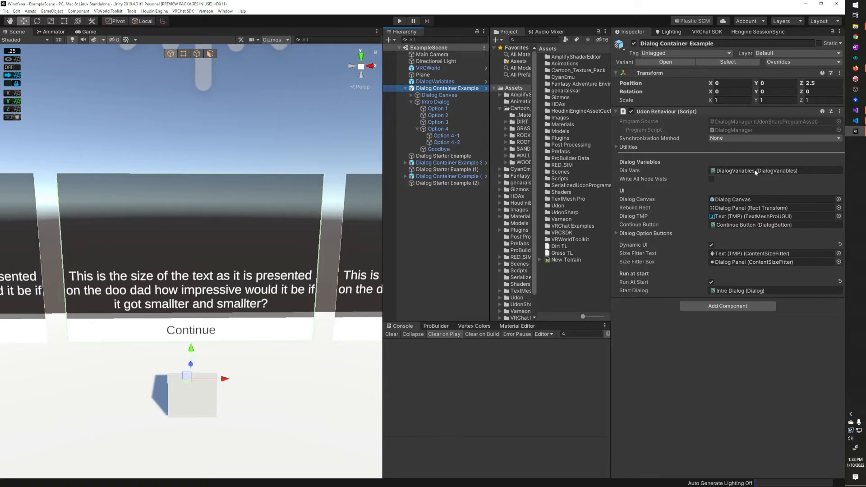
pyautogui.moveTo(649, 180)
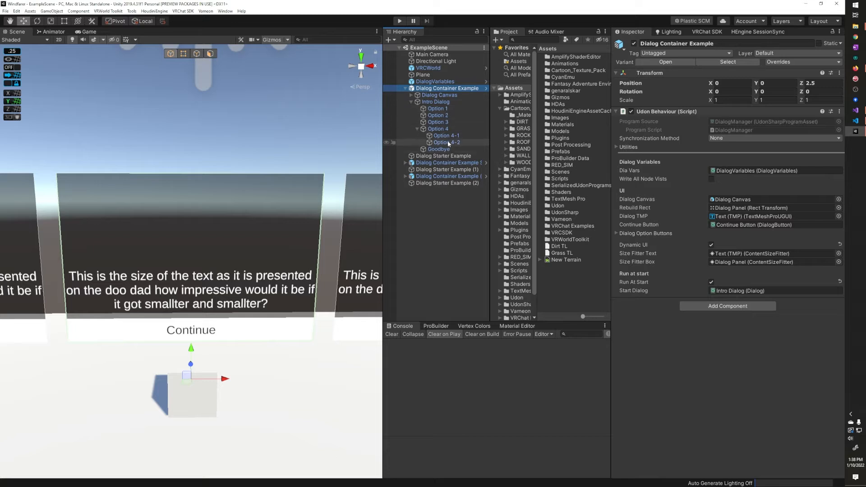
pyautogui.click(436, 102)
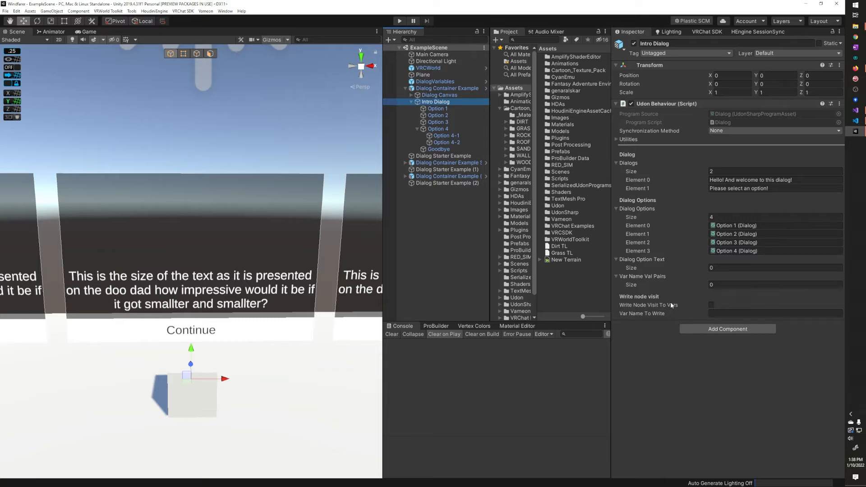
pyautogui.click(711, 305)
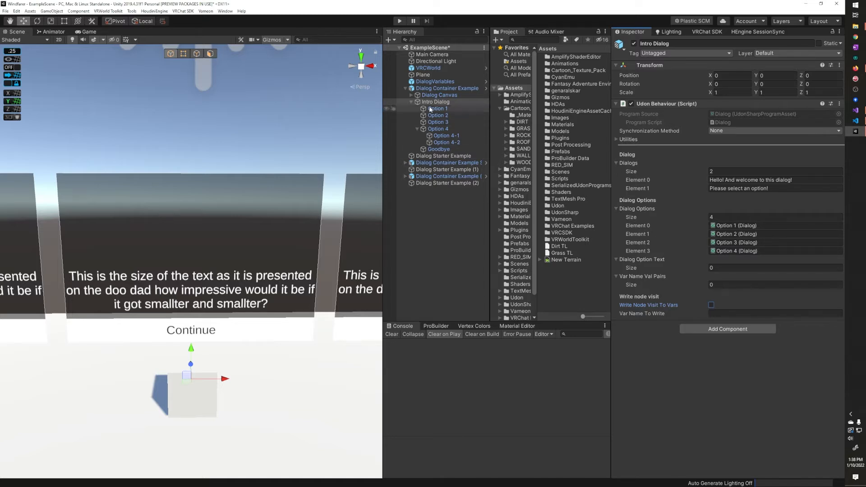
# Expand the first dialog container's Dialog Option Buttons list and locate Button (3) under the Dialog Canvas's Option Button Layout
pyautogui.click(438, 90)
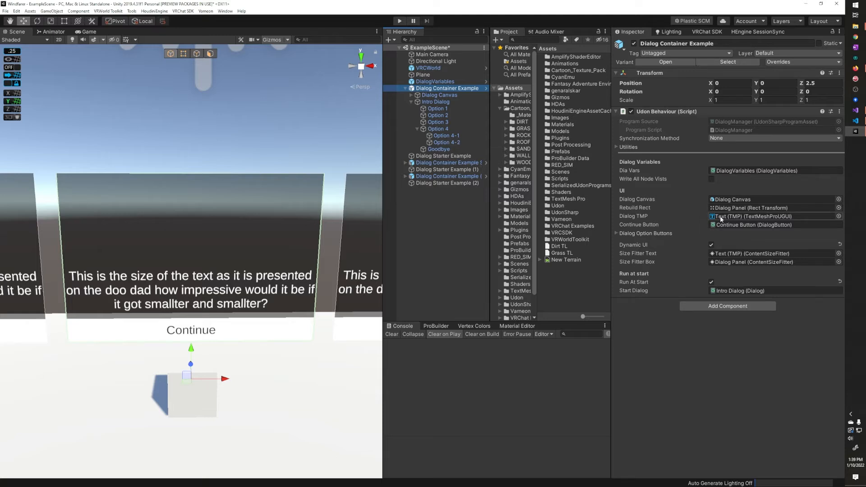
pyautogui.click(657, 234)
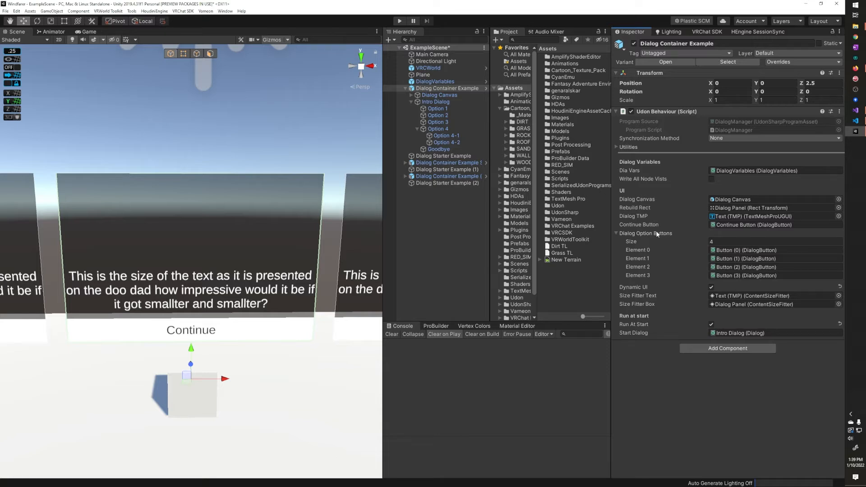
pyautogui.click(411, 95)
pyautogui.click(417, 102)
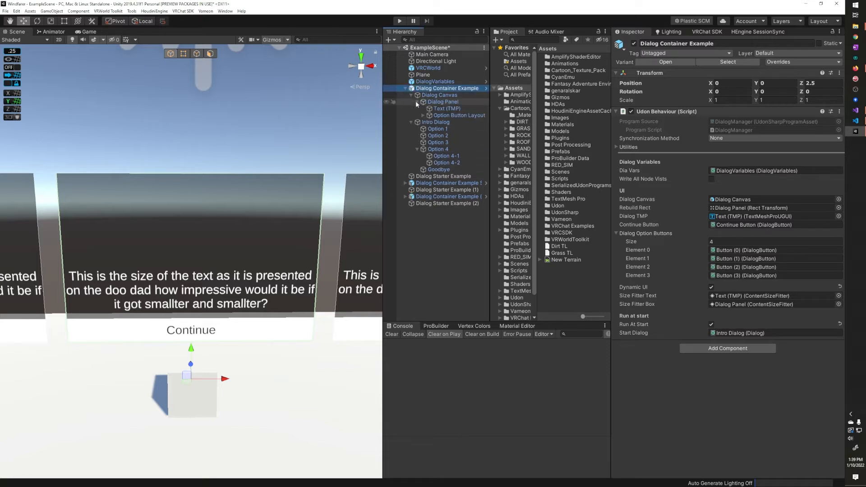
pyautogui.click(424, 115)
pyautogui.click(453, 142)
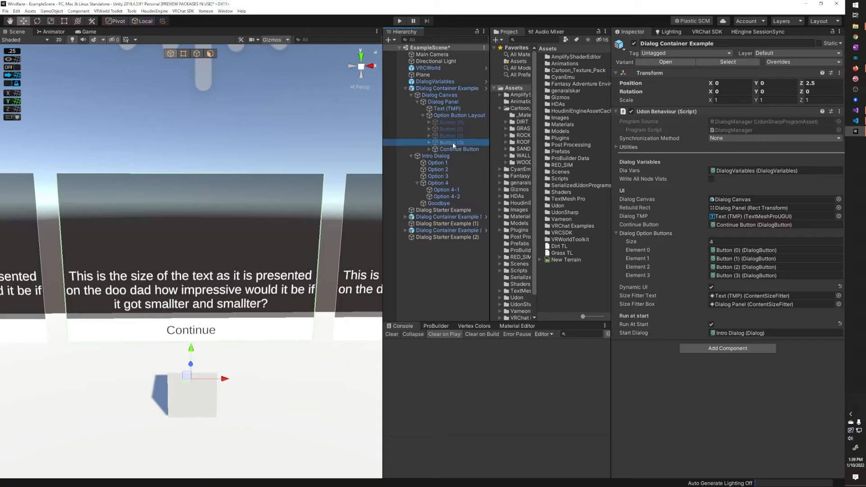
# Duplicate Button (3) as a fifth option button with Option Index 4 and add it to the first dialog container's Dialog Option Buttons list
pyautogui.hotkey('ctrl', 'd')
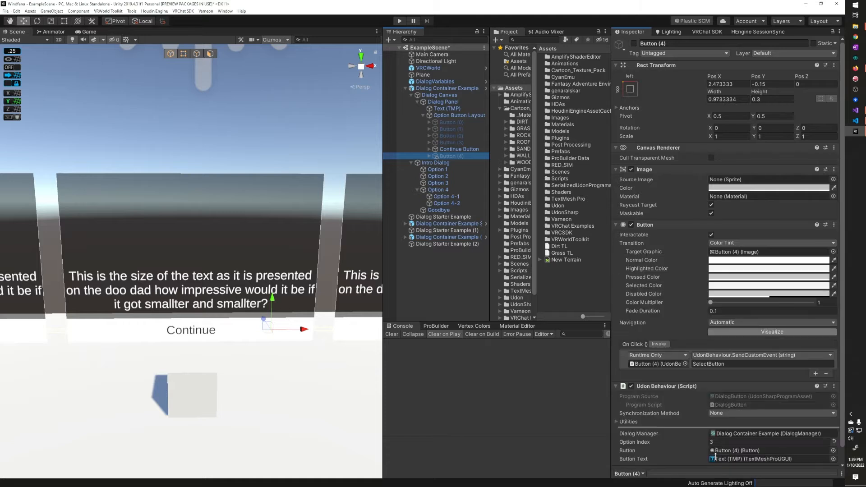
pyautogui.scroll(-1, 694, 384)
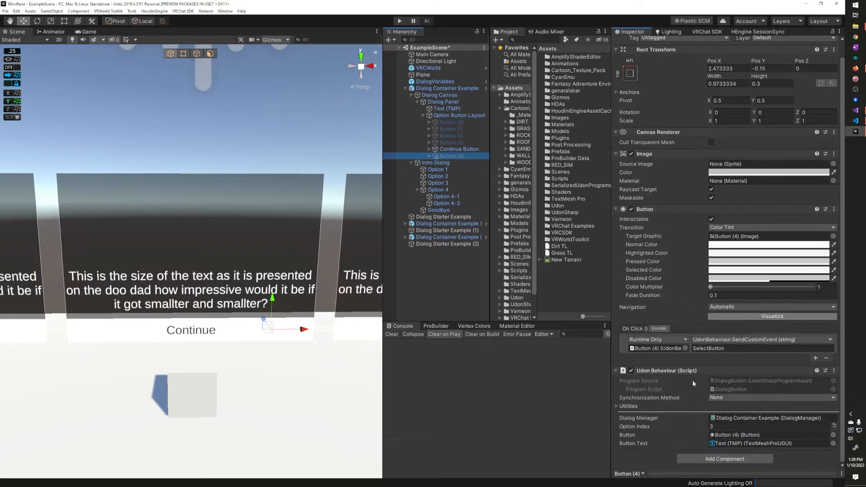
pyautogui.click(722, 426)
pyautogui.write('4')
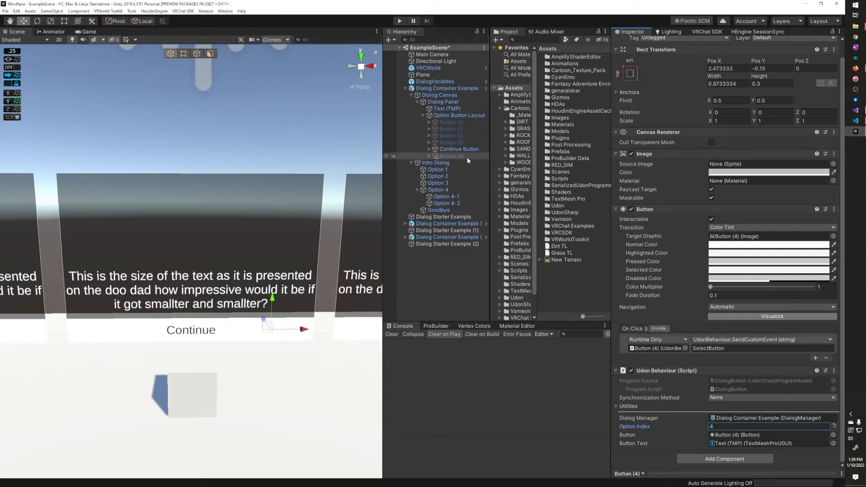
pyautogui.click(434, 88)
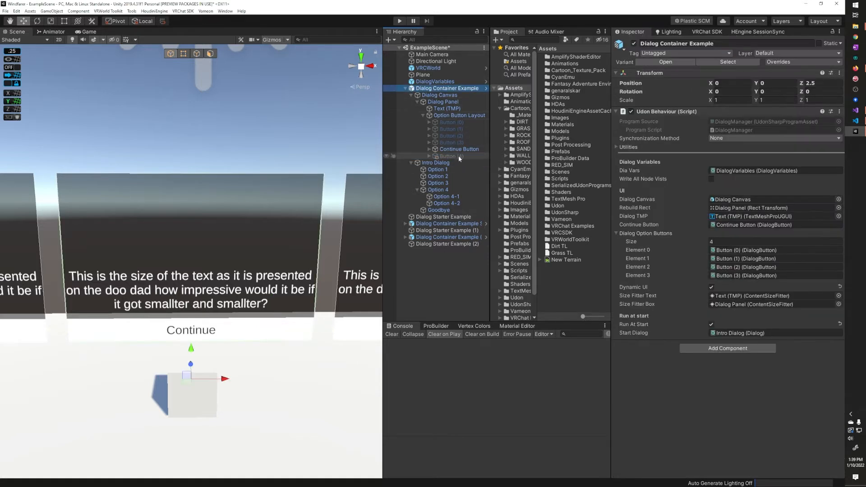
pyautogui.moveTo(451, 157); pyautogui.dragTo(635, 234)
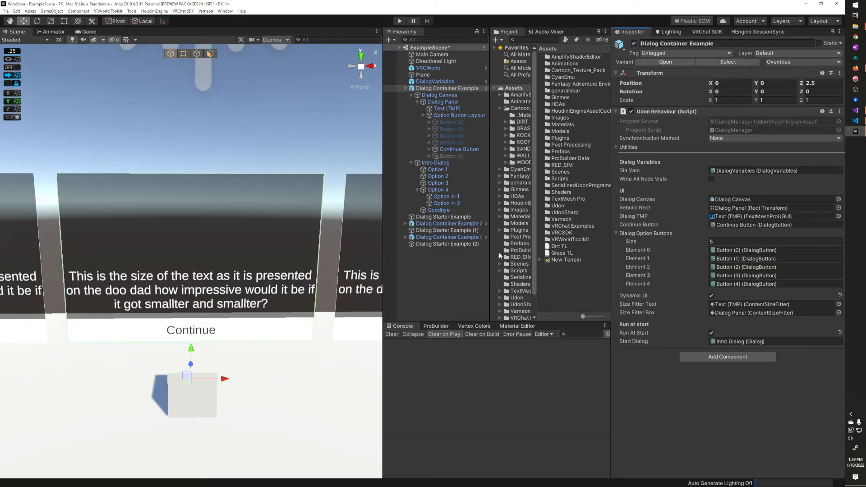
# Compare the Dialog Manager and Option Index settings of Button (0) and Button (4), and check the Dialog Canvas and its container
pyautogui.click(449, 122)
pyautogui.scroll(-1, 734, 422)
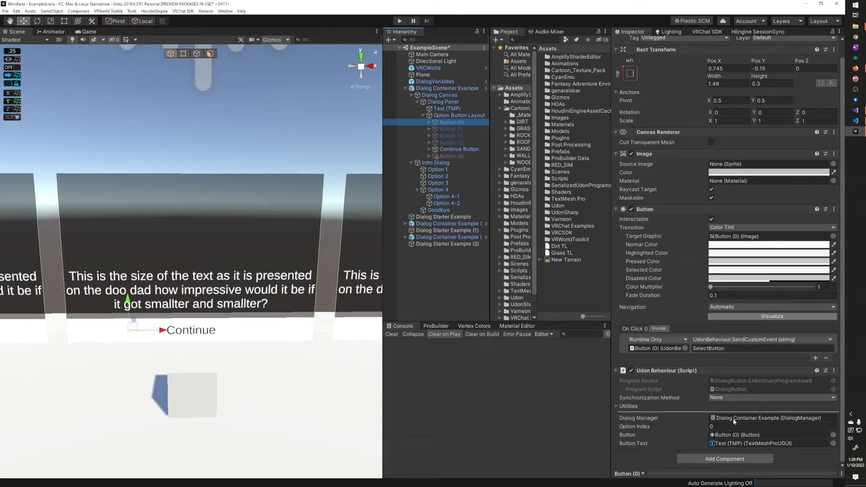
pyautogui.click(465, 156)
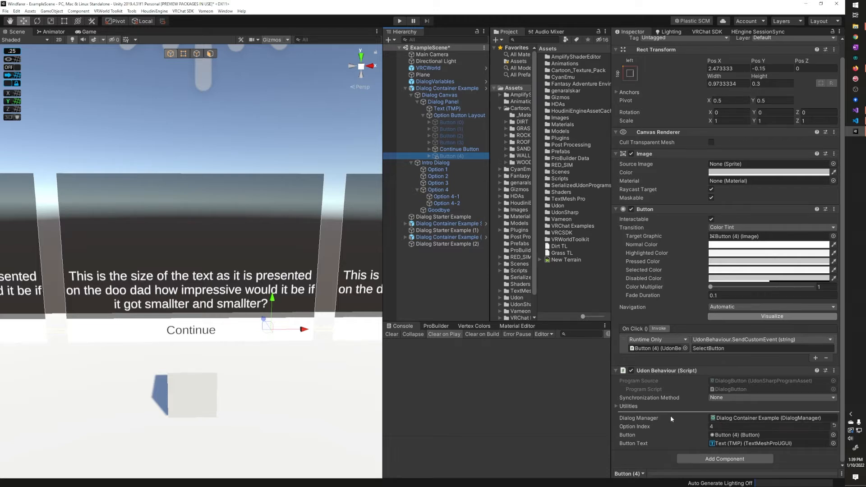
pyautogui.click(451, 156)
pyautogui.click(440, 94)
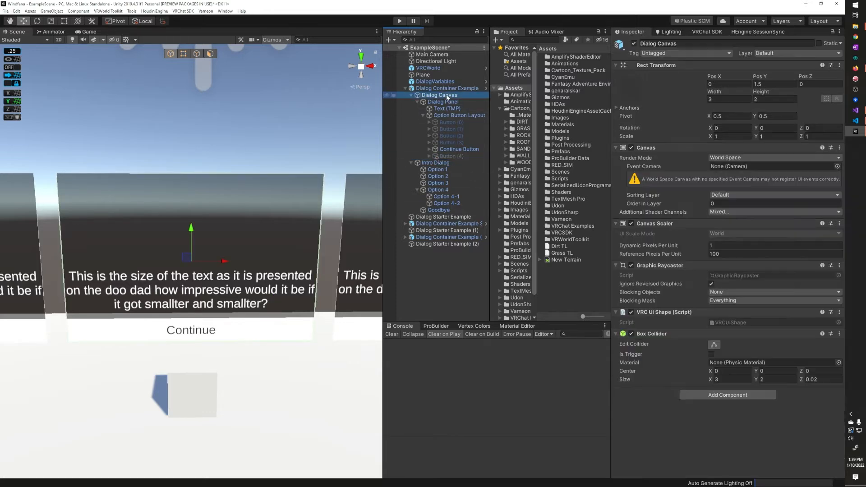
pyautogui.click(447, 88)
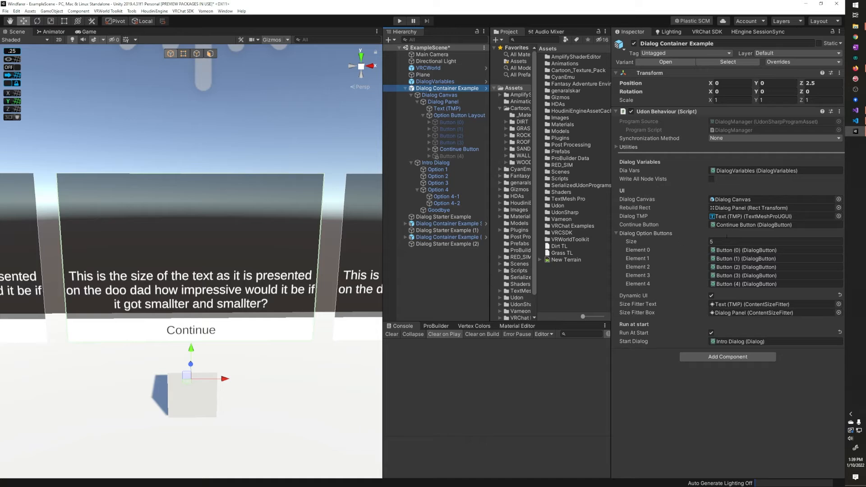
# Delete Button (4) and set the first dialog container's Dialog Option Buttons list size to 4
pyautogui.click(459, 154)
pyautogui.press('Delete')
pyautogui.click(442, 89)
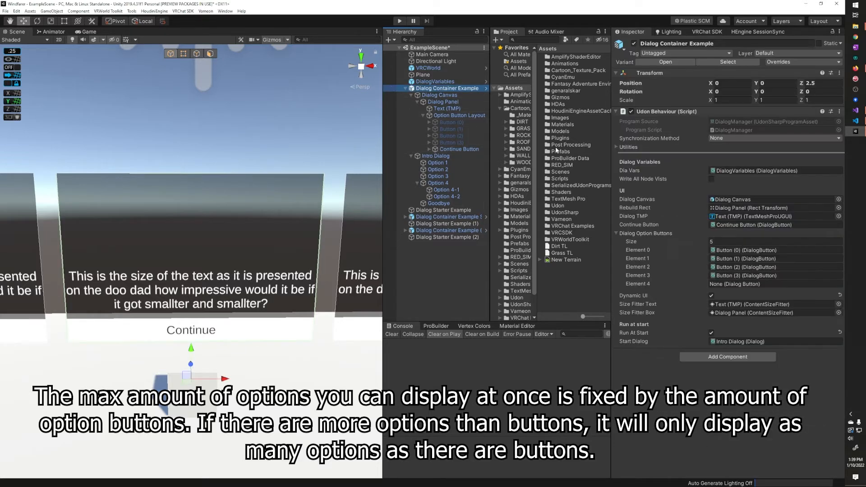
pyautogui.click(741, 250)
pyautogui.click(737, 241)
pyautogui.write('4')
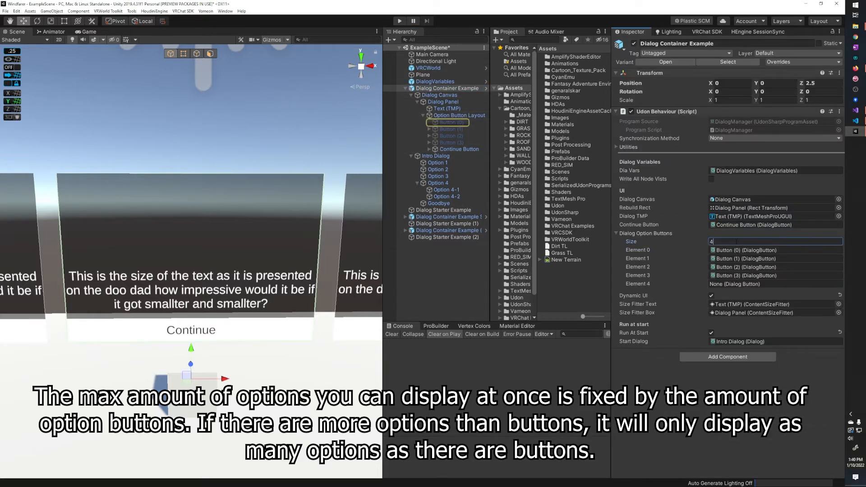
pyautogui.press('Return')
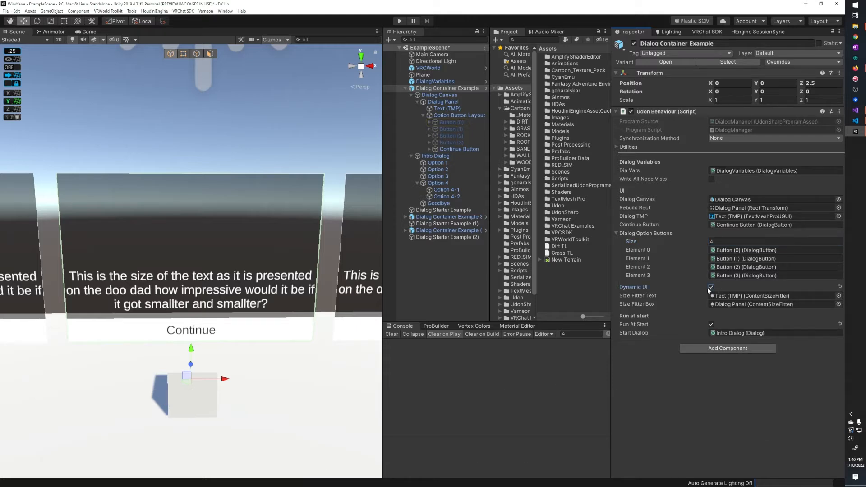
# Try turning off the Dynamic UI option on the first dialog container
pyautogui.press('s')
pyautogui.press('d')
pyautogui.moveTo(197, 293); pyautogui.dragTo(166, 248, button='right')
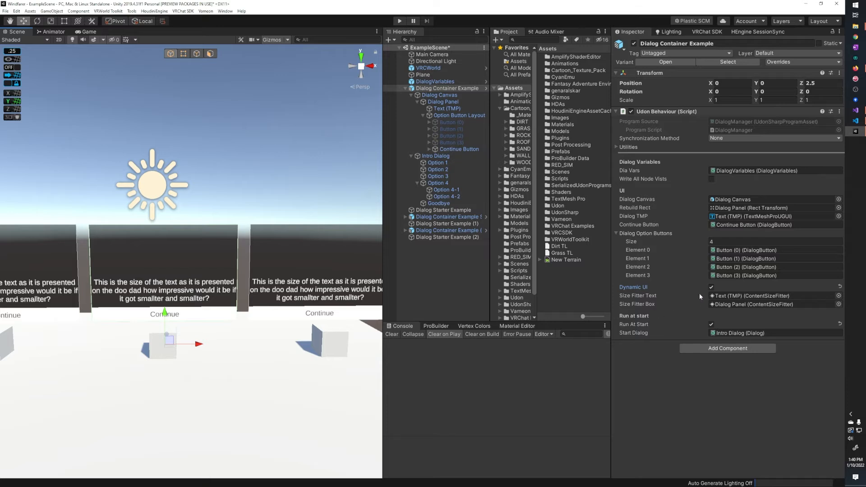
pyautogui.click(712, 287)
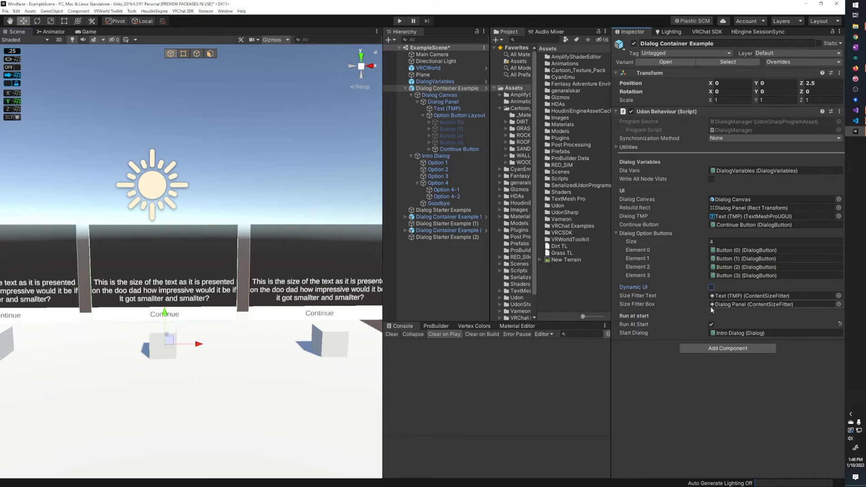
pyautogui.press('w')
pyautogui.moveTo(288, 305); pyautogui.dragTo(287, 310, button='right')
pyautogui.press('d')
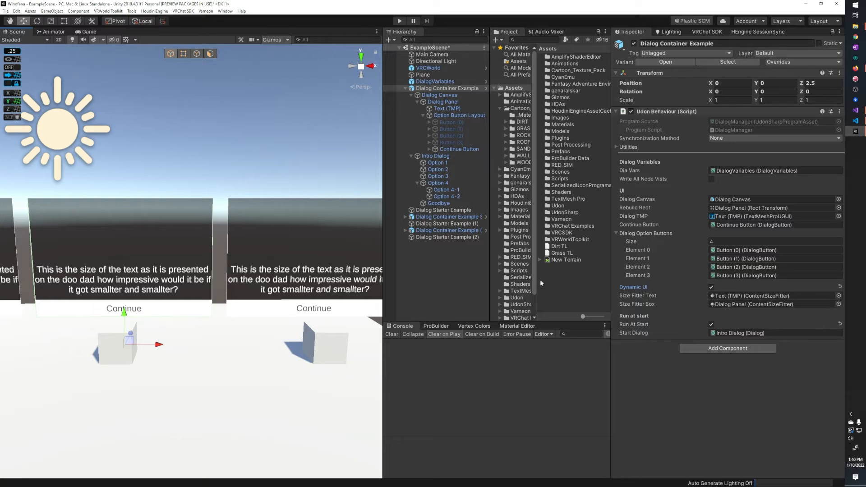
# Try stretching the upper edge of the first container's Dialog Panel upward with the Rect tool, and undo it
pyautogui.doubleClick(443, 101)
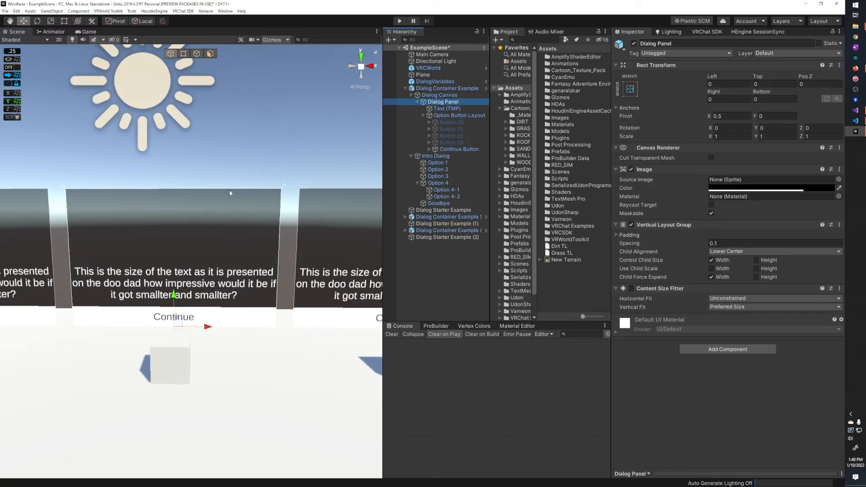
pyautogui.press('t')
pyautogui.moveTo(230, 189); pyautogui.dragTo(253, 110)
pyautogui.hotkey('ctrl', 'z')
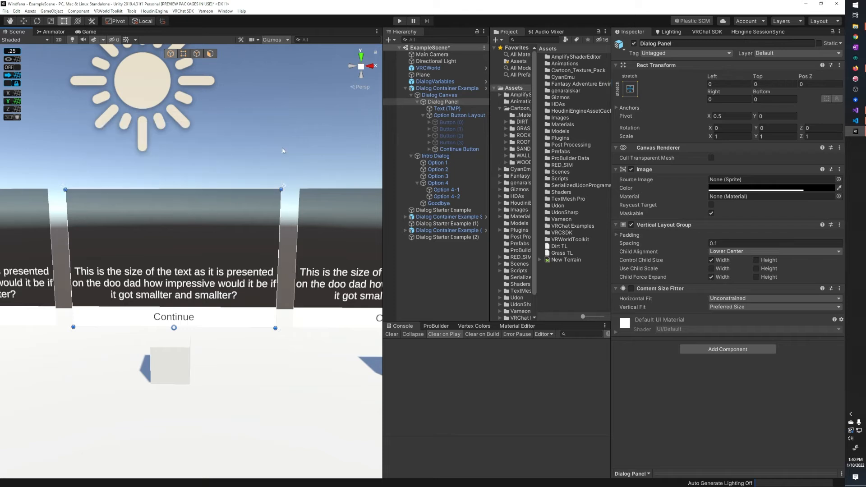
# Review the first dialog container's Run At Start and Start Dialog settings together with its dialog box and cube in the scene
pyautogui.click(447, 89)
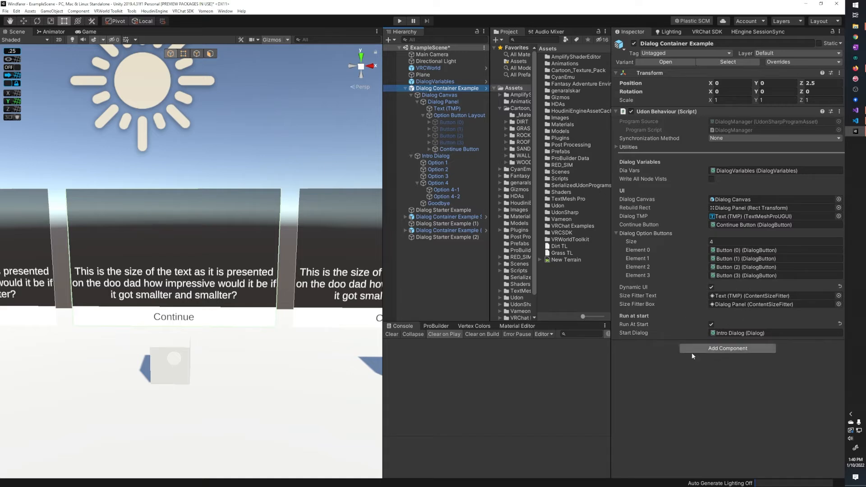
pyautogui.press('f')
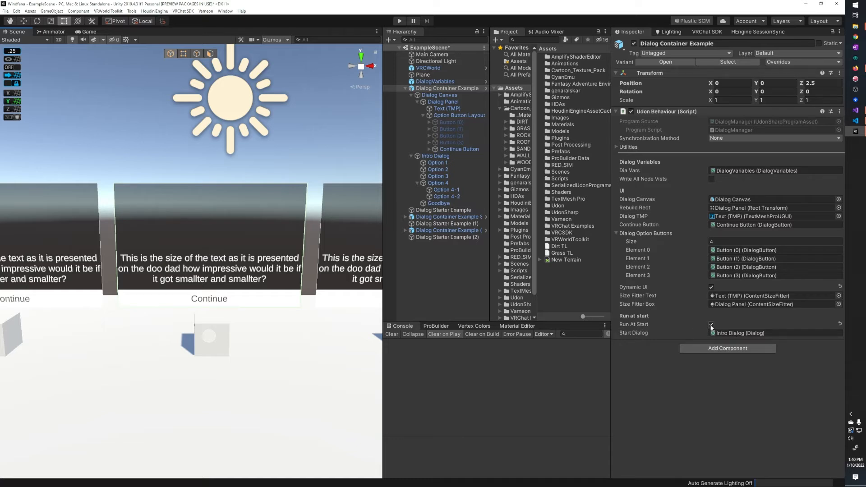
pyautogui.moveTo(168, 210); pyautogui.dragTo(162, 210, button='right')
pyautogui.press('a')
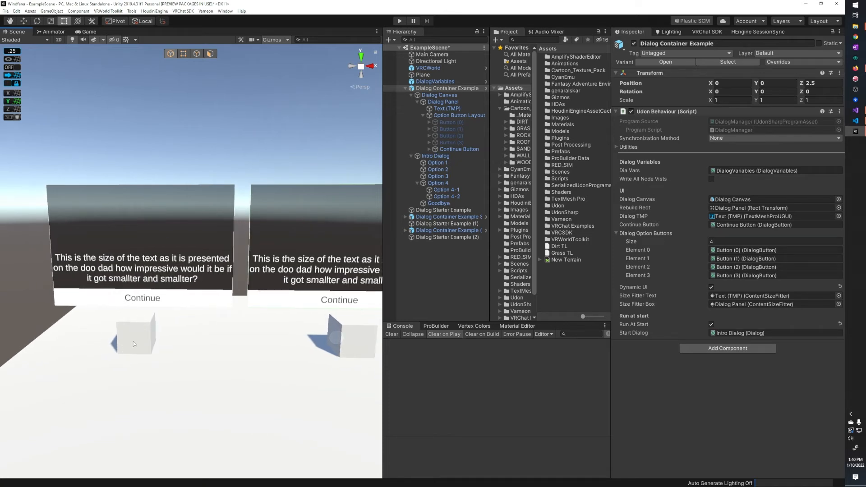
pyautogui.press('f')
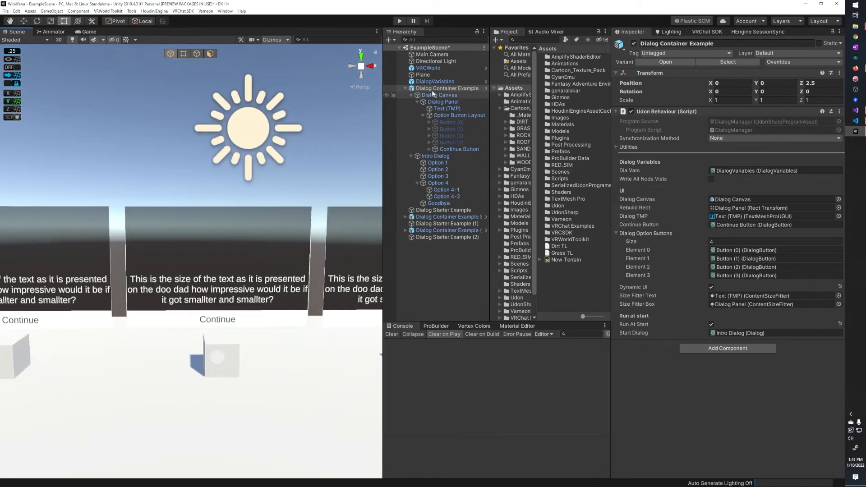
# Collapse the first dialog container and open the Prefabs folder inside the genaralskar Dialog asset folder
pyautogui.click(405, 88)
pyautogui.click(580, 280)
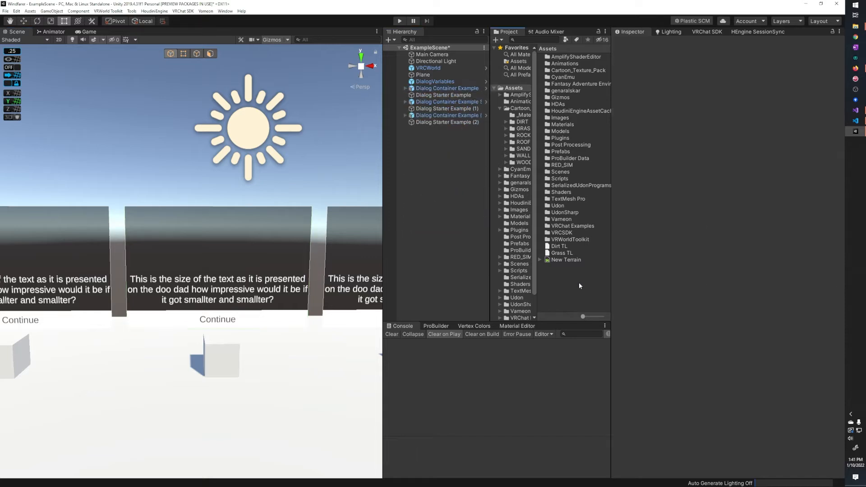
pyautogui.click(446, 144)
pyautogui.doubleClick(565, 90)
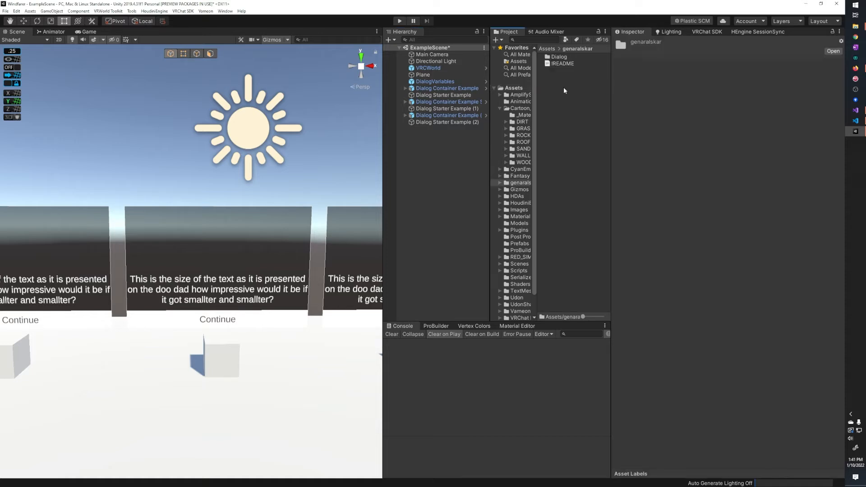
pyautogui.doubleClick(558, 57)
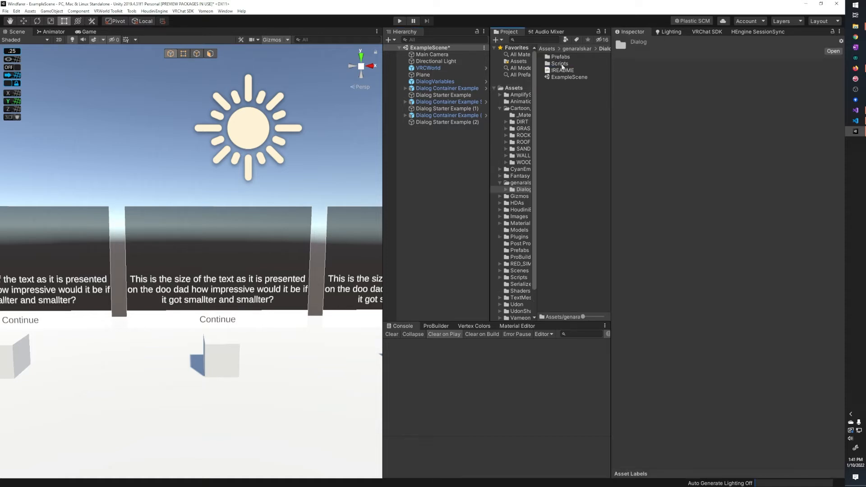
pyautogui.doubleClick(564, 58)
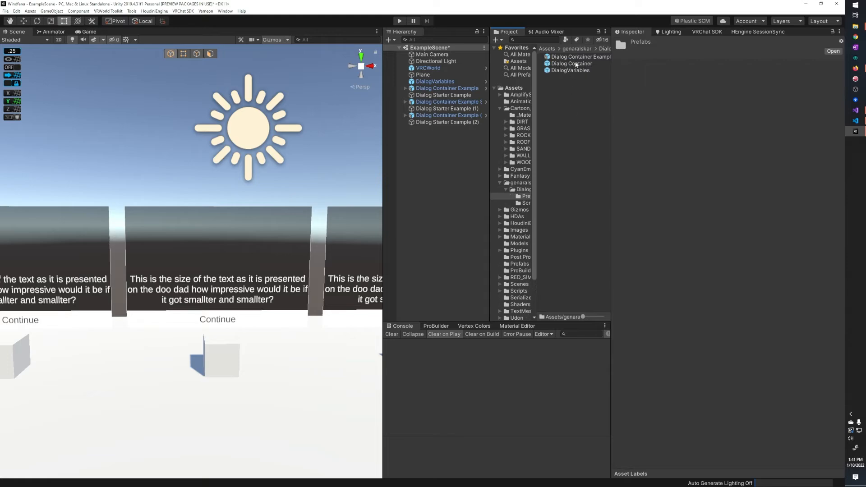
# Add the Dialog Container prefab to the scene as a new top-level object
pyautogui.moveTo(575, 64); pyautogui.dragTo(451, 152)
pyautogui.scroll(-5, 272, 277)
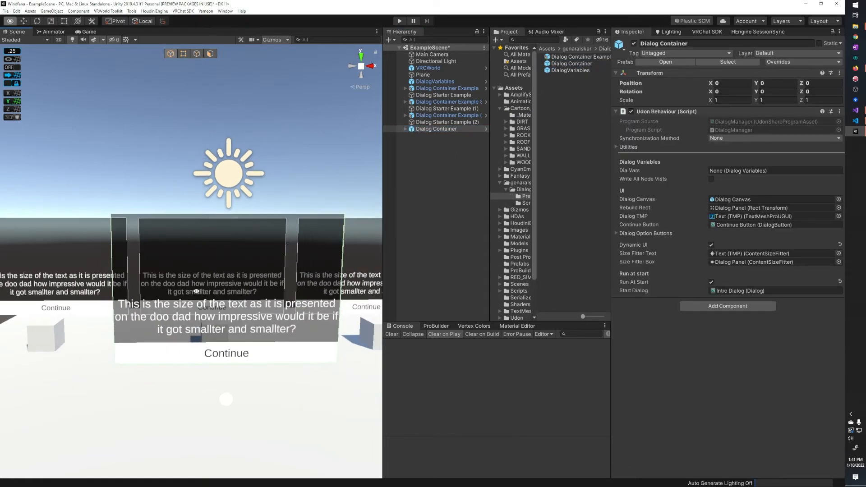
pyautogui.press('f')
pyautogui.keyDown('alt'); pyautogui.moveTo(194, 289); pyautogui.dragTo(239, 299); pyautogui.keyUp('alt')
# Select the new Dialog Container's Intro Dialog and expand its Dialogs, Dialog Options, Dialog Option Text and Var Name Val Pairs lists
pyautogui.click(406, 129)
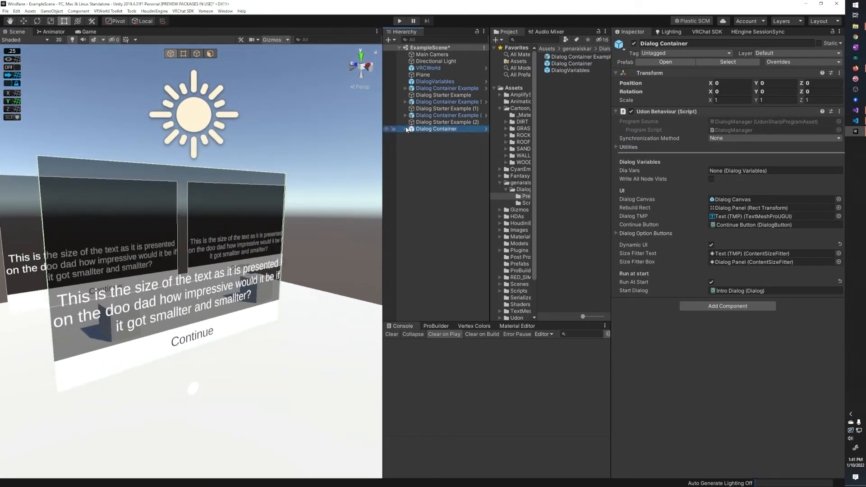
pyautogui.click(428, 143)
pyautogui.press('f')
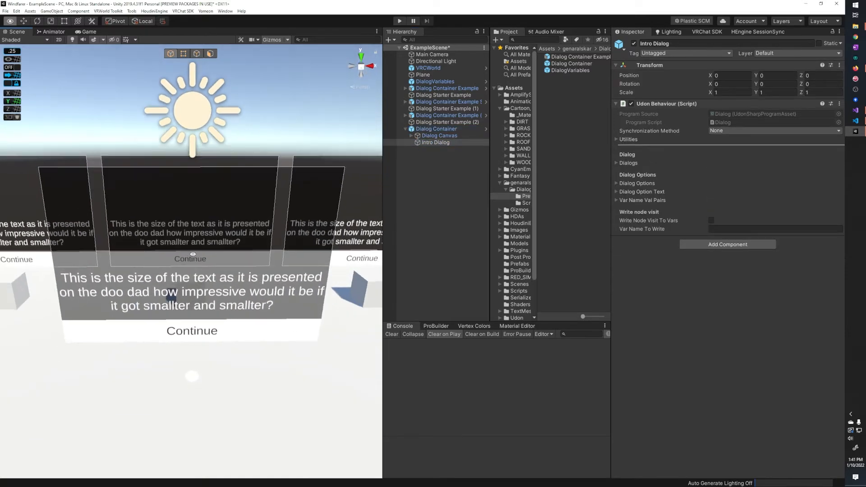
pyautogui.click(630, 163)
pyautogui.click(634, 217)
pyautogui.click(634, 208)
pyautogui.click(632, 201)
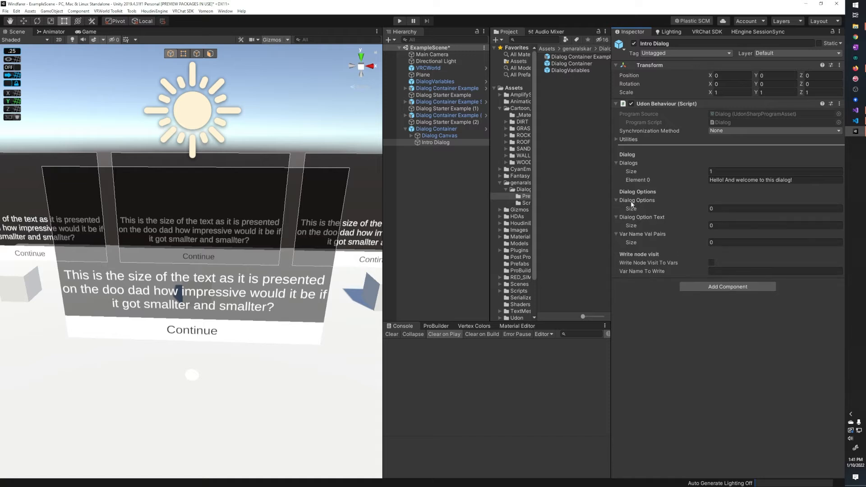
pyautogui.scroll(-4, 253, 213)
pyautogui.moveTo(257, 209); pyautogui.dragTo(276, 179, button='middle')
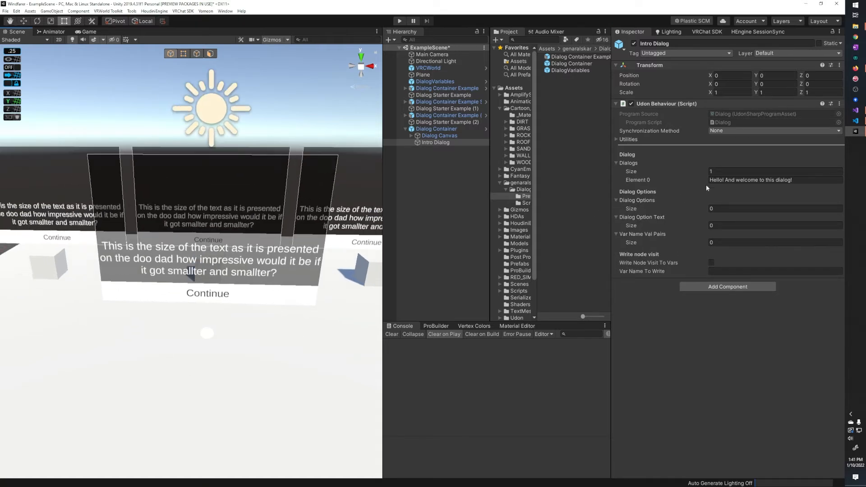
# Duplicate the Intro Dialog node, nest the copy under Intro Dialog and rename it Option 1
pyautogui.click(442, 142)
pyautogui.hotkey('ctrl', 'd')
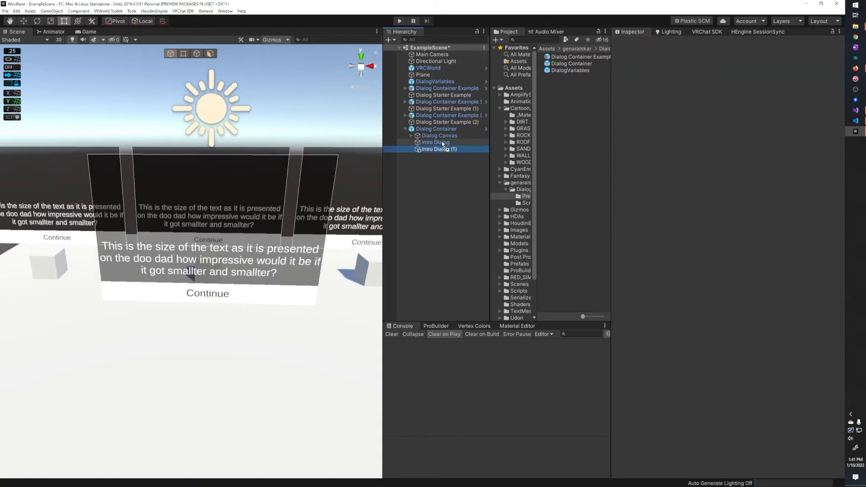
pyautogui.moveTo(442, 144); pyautogui.dragTo(442, 143)
pyautogui.click(702, 44)
pyautogui.write('Op')
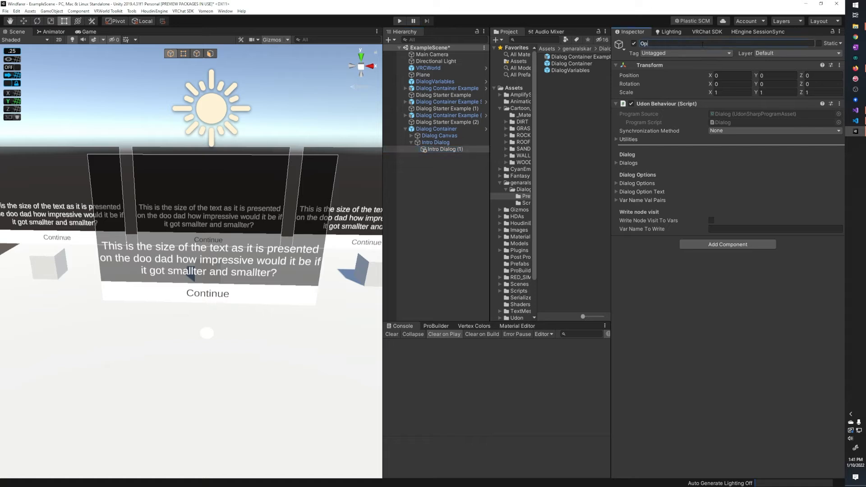
pyautogui.write('tion 1')
pyautogui.press('Return')
# Set the size of the Intro Dialog's Dialogs list to 2
pyautogui.click(436, 142)
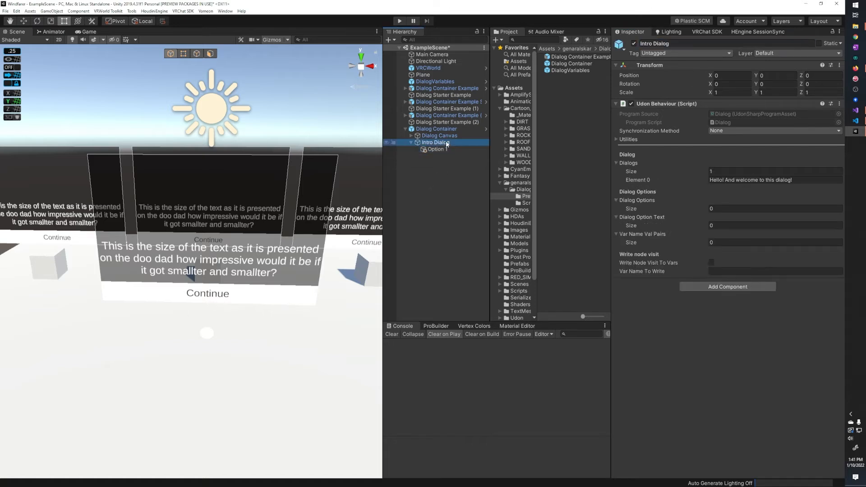
pyautogui.click(795, 180)
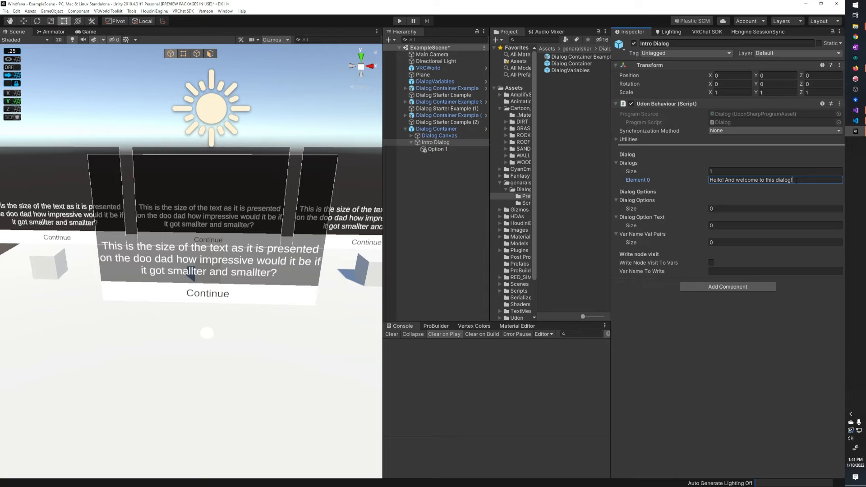
pyautogui.click(795, 171)
pyautogui.write('2')
pyautogui.press('Return')
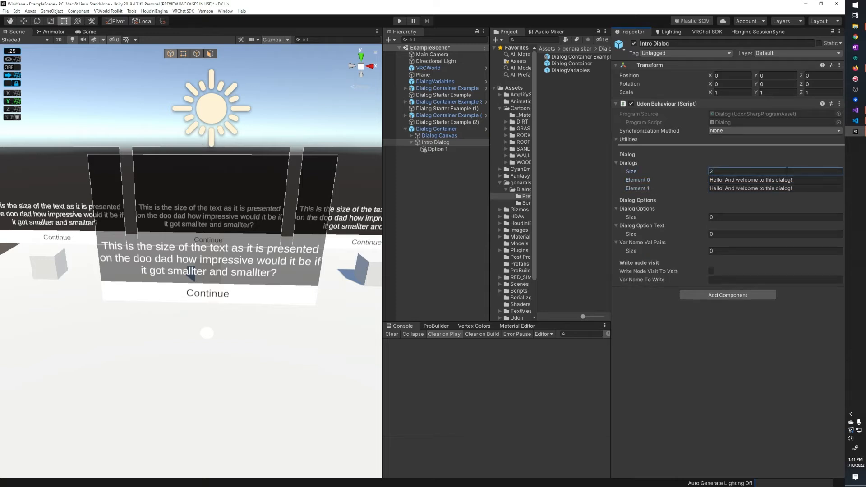
# Set the second line of the Intro Dialog's Dialogs list to "Select and option!"
pyautogui.click(795, 188)
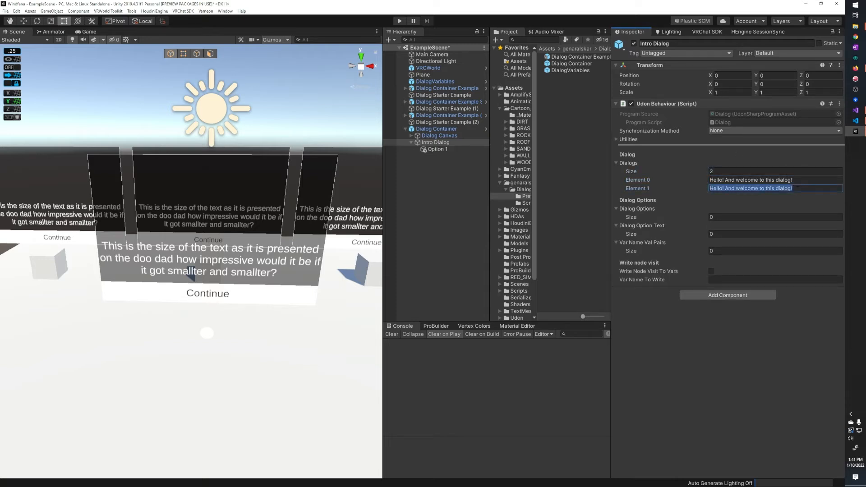
pyautogui.write('Selec')
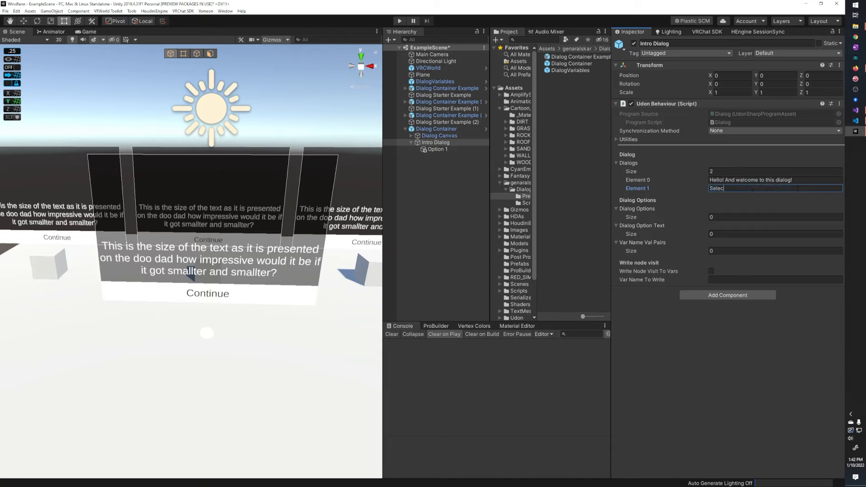
pyautogui.write('t and option')
pyautogui.click(805, 180)
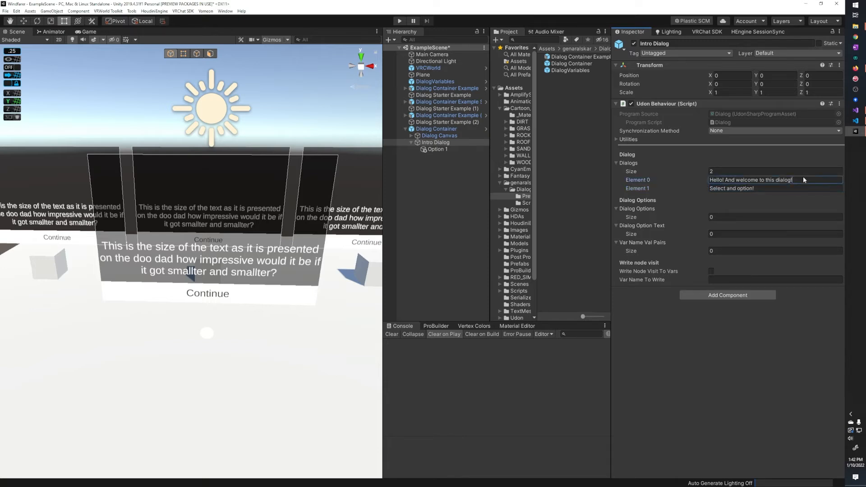
pyautogui.click(811, 179)
pyautogui.press('Tab')
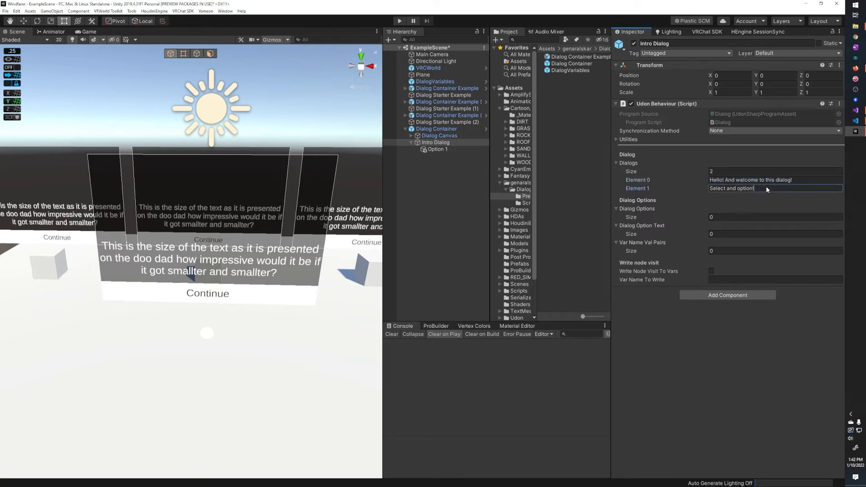
pyautogui.click(807, 180)
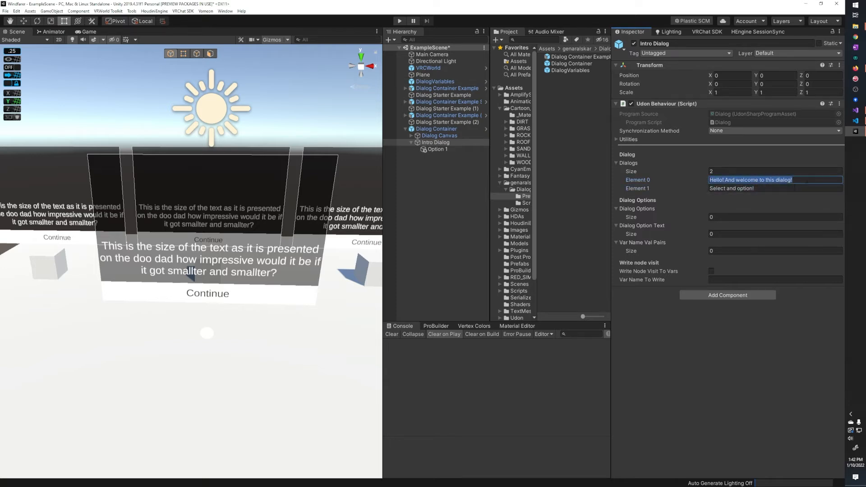
pyautogui.press('Tab')
pyautogui.click(760, 189)
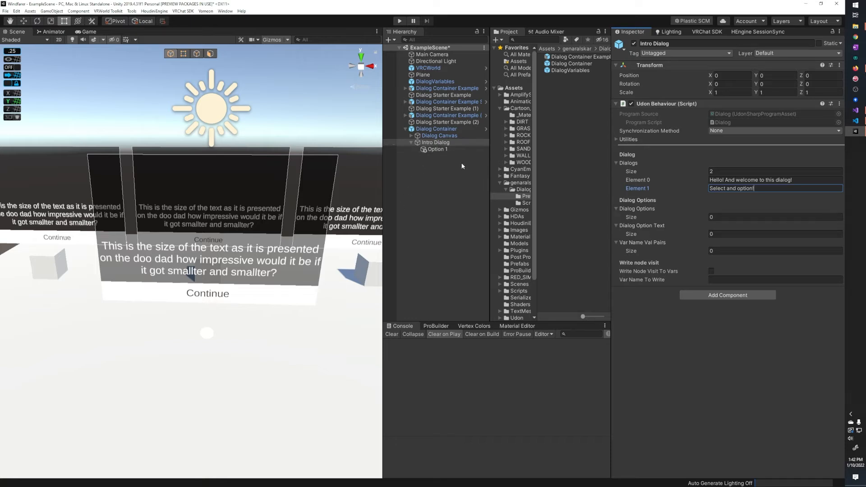
# Set the size of the Intro Dialog's Dialog Options list to 1 and assign the Option 1 node to its element
pyautogui.click(717, 217)
pyautogui.write('1')
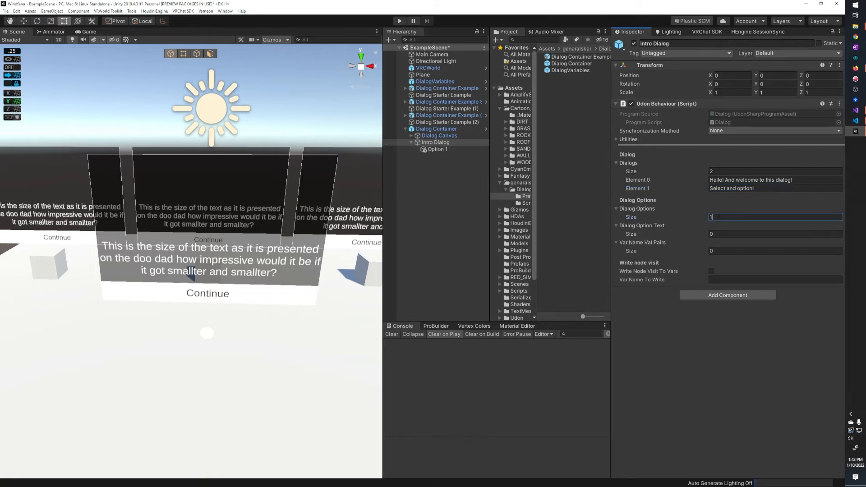
pyautogui.press('Return')
pyautogui.moveTo(437, 150); pyautogui.dragTo(741, 226)
# Duplicate the Option 1 node as Option 2 and add it to the Intro Dialog's Dialog Options list
pyautogui.click(454, 149)
pyautogui.hotkey('ctrl', 'd')
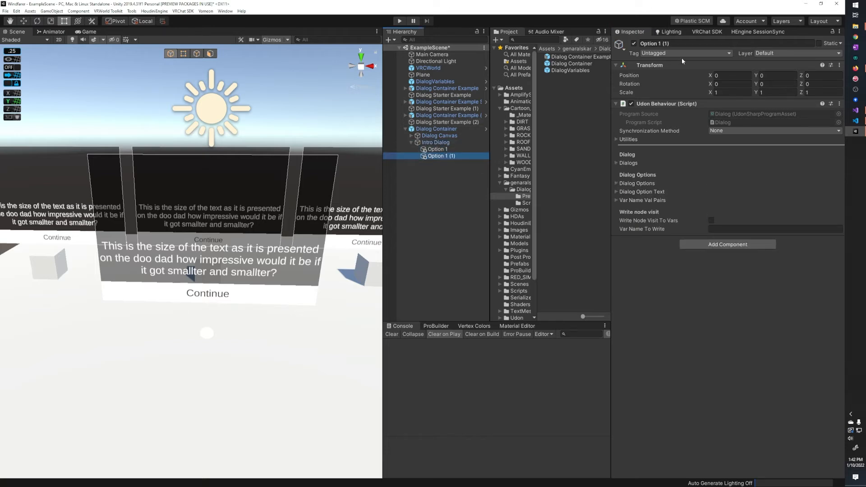
pyautogui.click(689, 44)
pyautogui.write('Option 2')
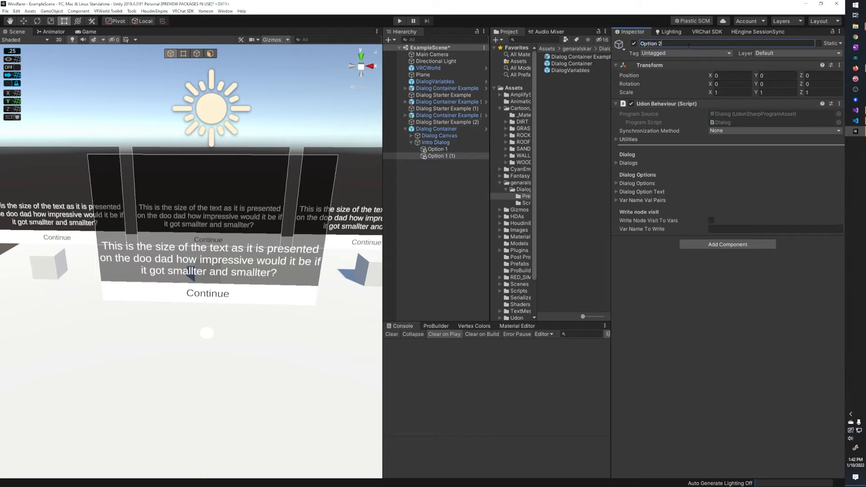
pyautogui.press('Return')
pyautogui.click(460, 142)
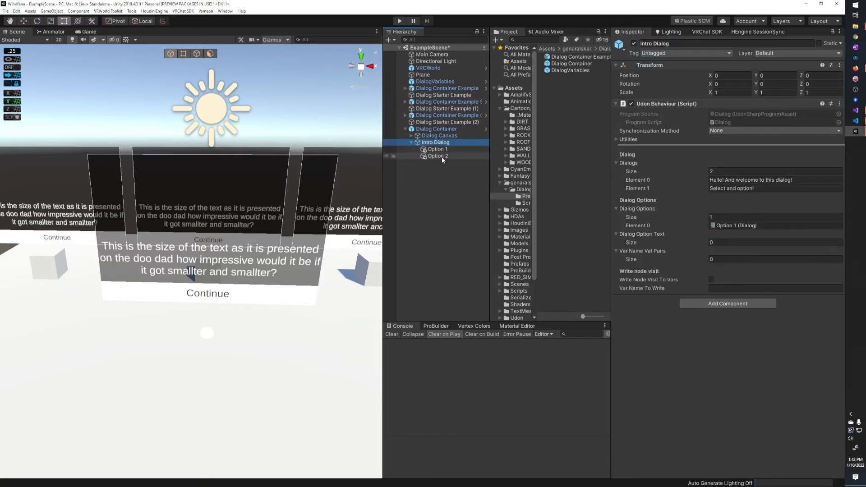
pyautogui.moveTo(442, 156); pyautogui.dragTo(641, 208)
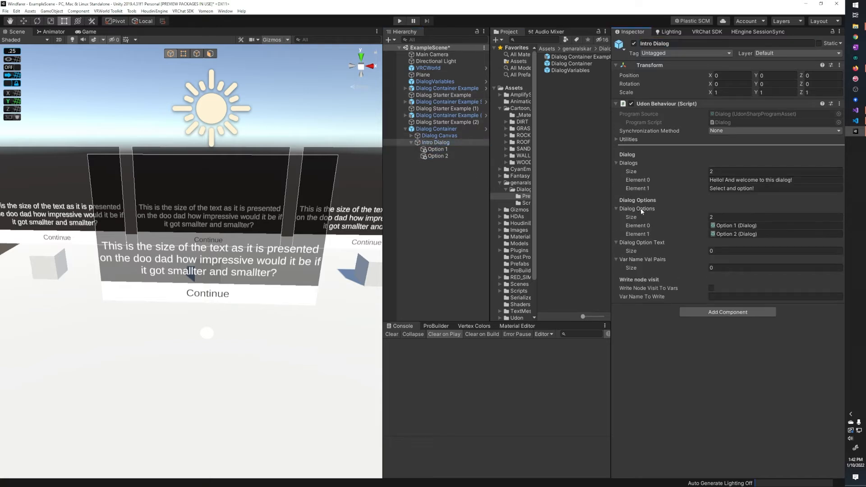
# Play-test the new dialog by continuing past the welcome line, choosing an option and ending the dialog, and exit play mode
pyautogui.click(400, 21)
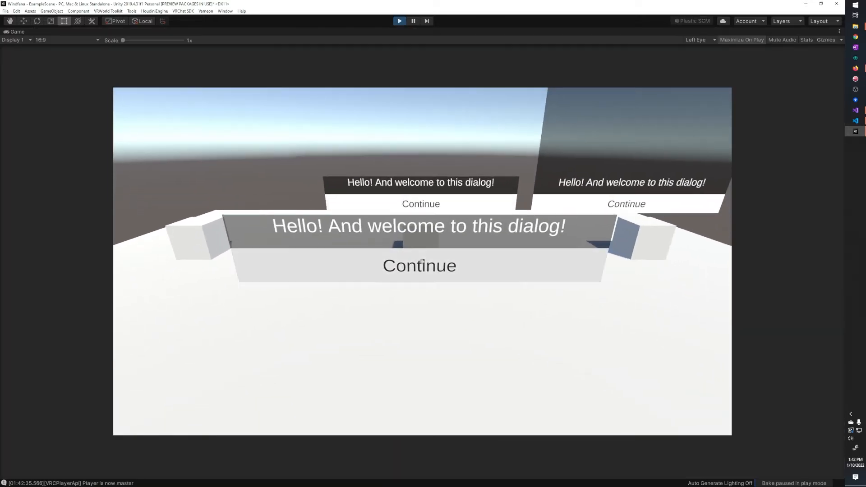
pyautogui.click(422, 261)
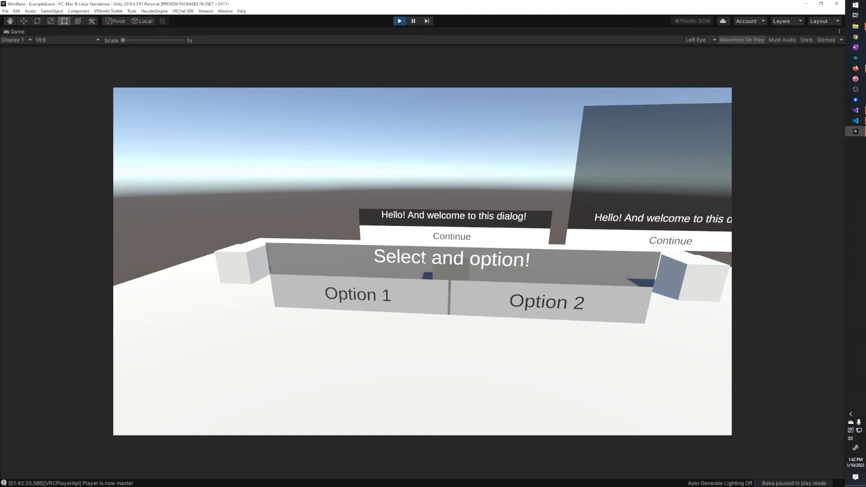
pyautogui.click(423, 261)
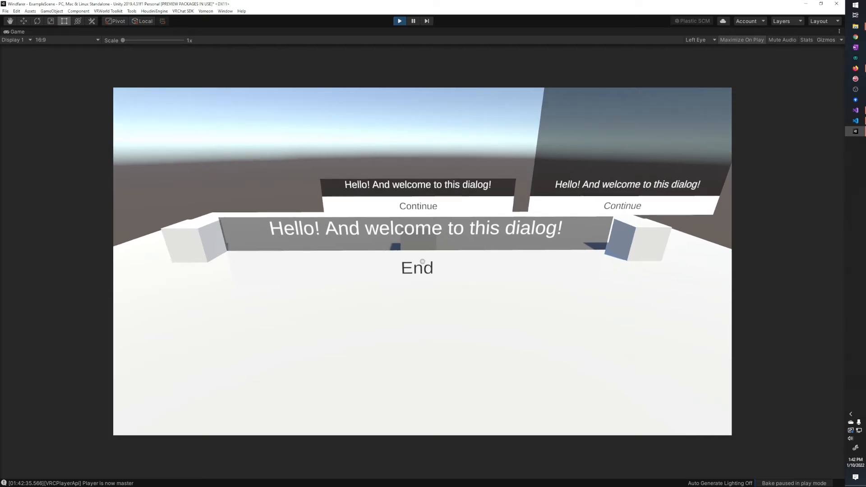
pyautogui.click(423, 261)
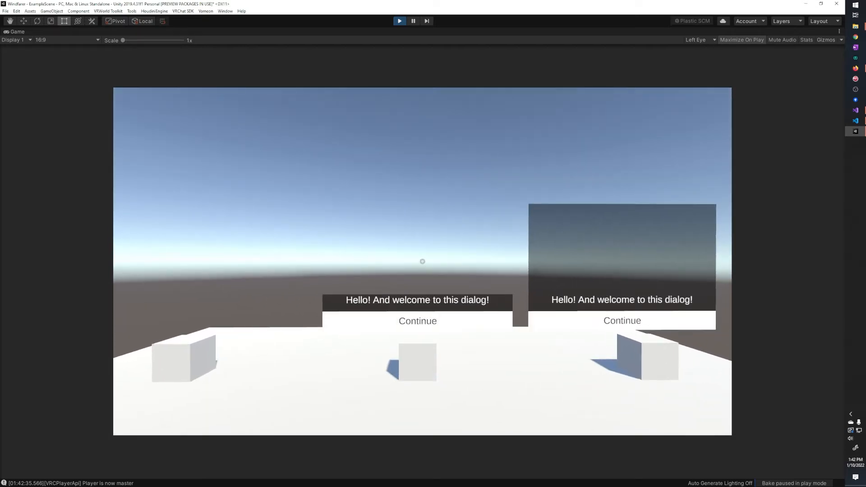
pyautogui.hotkey('ctrl', 'p')
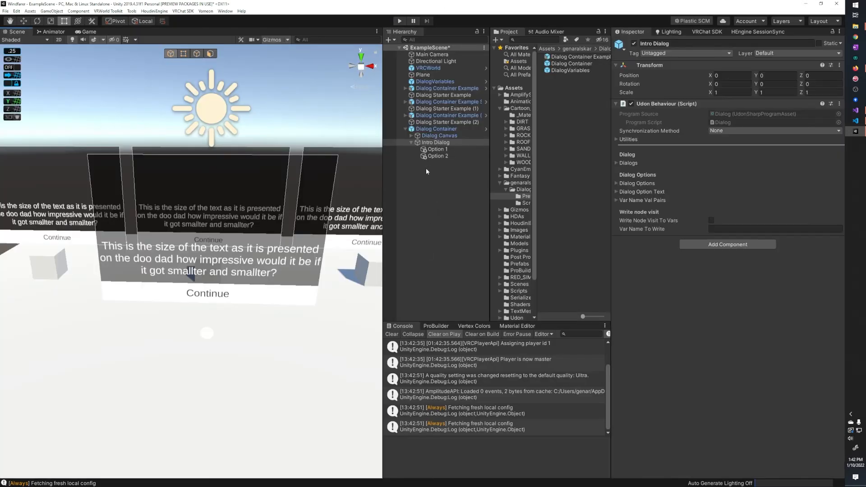
# Set the first line of Option 1's Dialogs list to "This is option 1! Woo!"
pyautogui.click(438, 149)
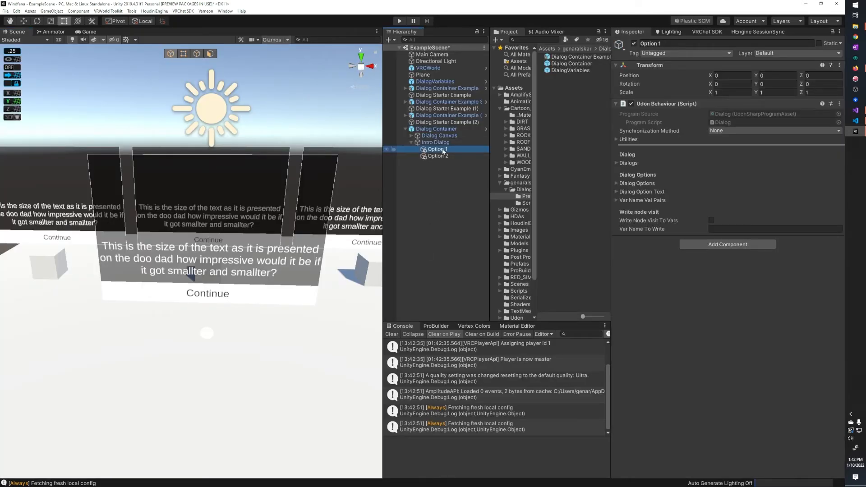
pyautogui.click(633, 164)
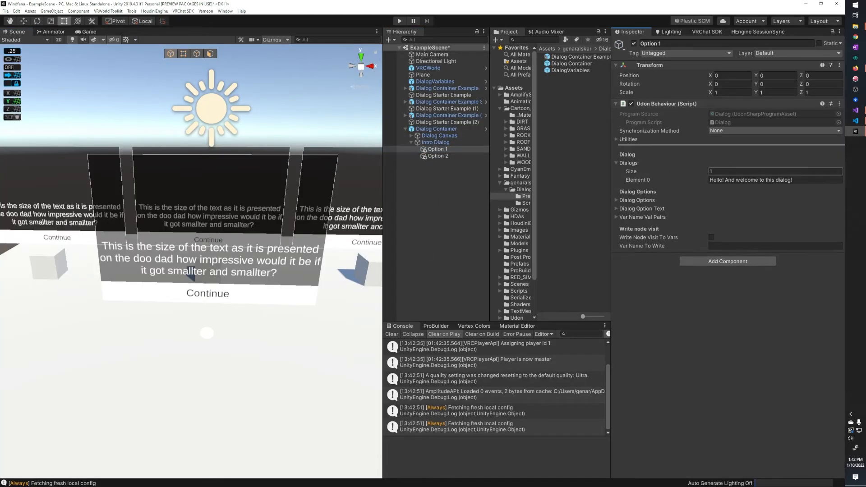
pyautogui.click(451, 141)
pyautogui.click(470, 149)
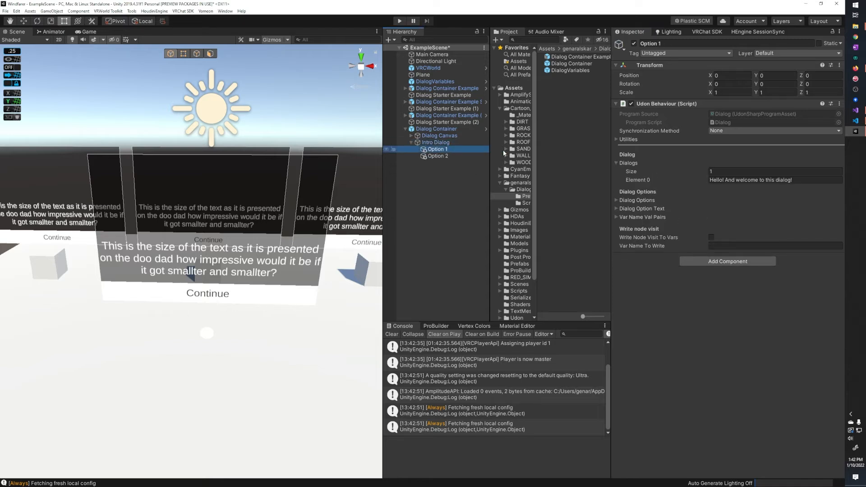
pyautogui.click(748, 179)
pyautogui.write('This is optio')
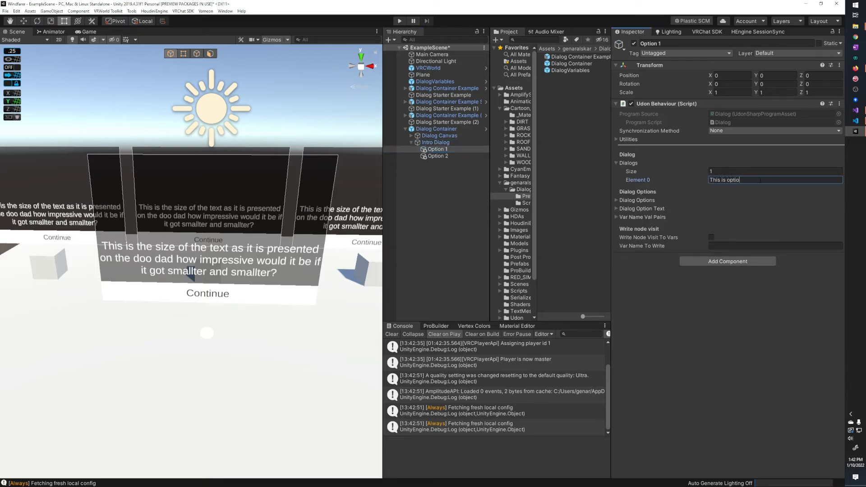
pyautogui.write('n 1! Woo!')
# Set the first line of Option 2's Dialogs list to "Why would you select option 2?"
pyautogui.click(437, 156)
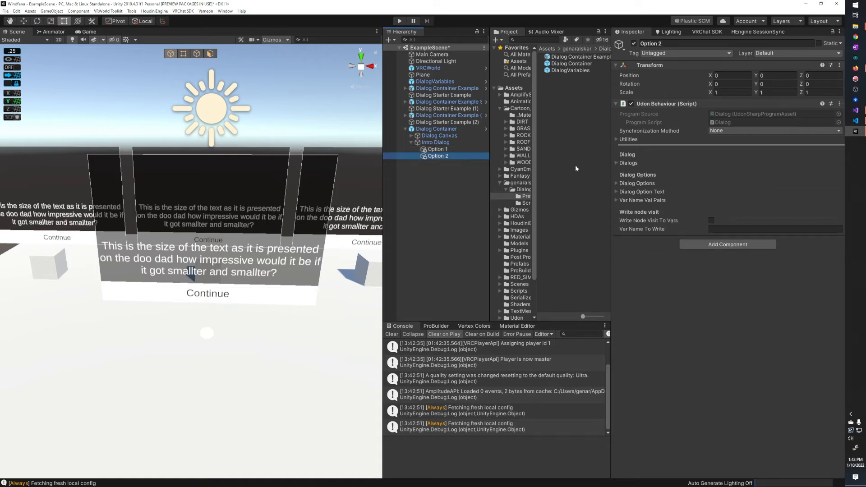
pyautogui.click(634, 163)
pyautogui.write('Why ')
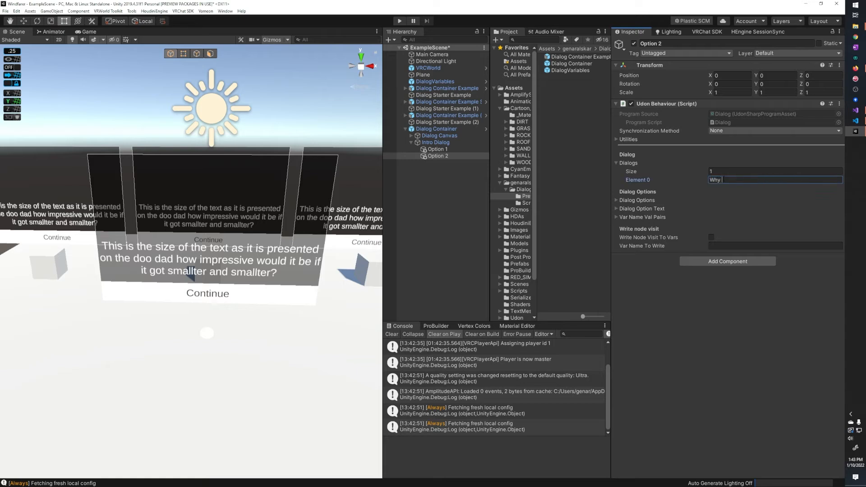
pyautogui.write('would you select option 2?')
# Expand the Intro Dialog's Dialog Options list and set the size of its Dialog Option Text list to 2
pyautogui.click(438, 143)
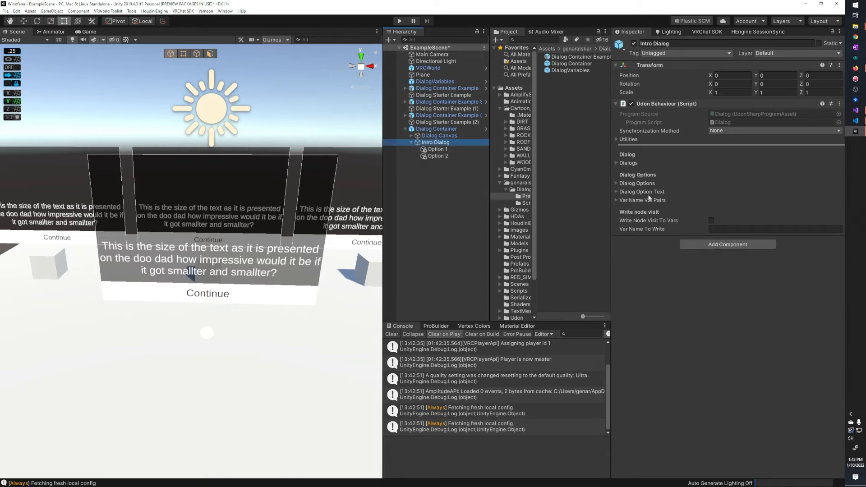
pyautogui.click(641, 183)
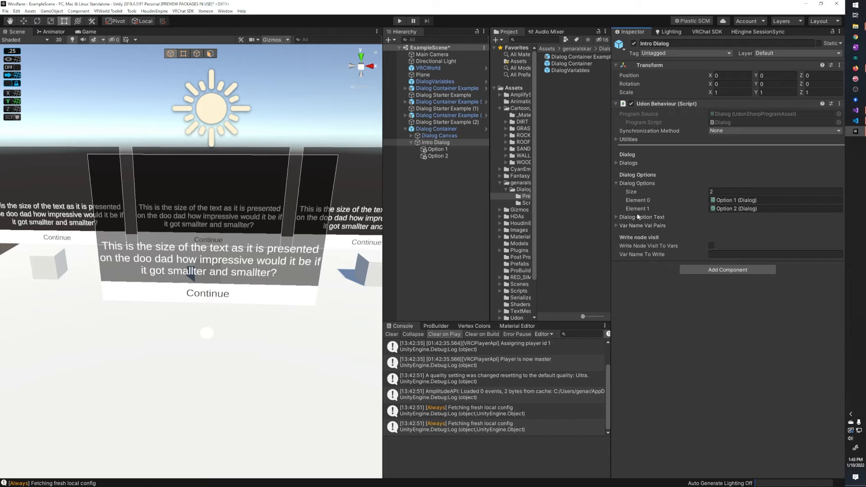
pyautogui.click(639, 217)
pyautogui.click(734, 223)
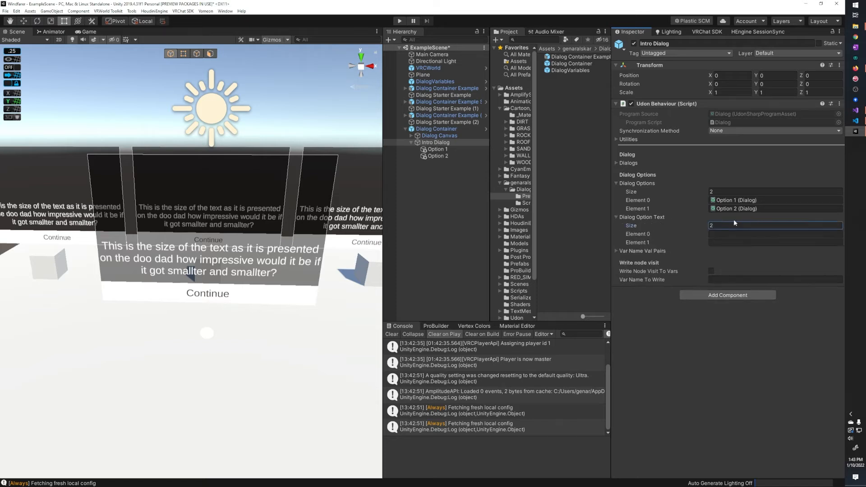
# Set the Intro Dialog's two Dialog Option Text entries to "The better option!" and "Don't chose this one!"
pyautogui.click(735, 235)
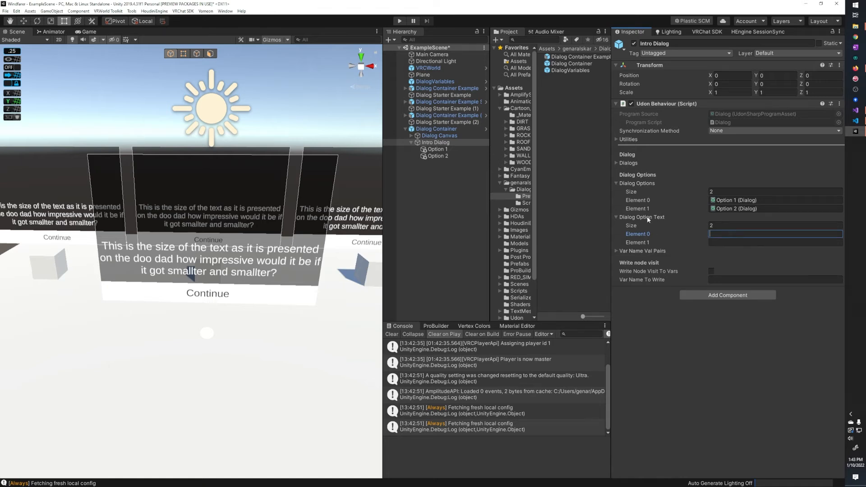
pyautogui.click(740, 200)
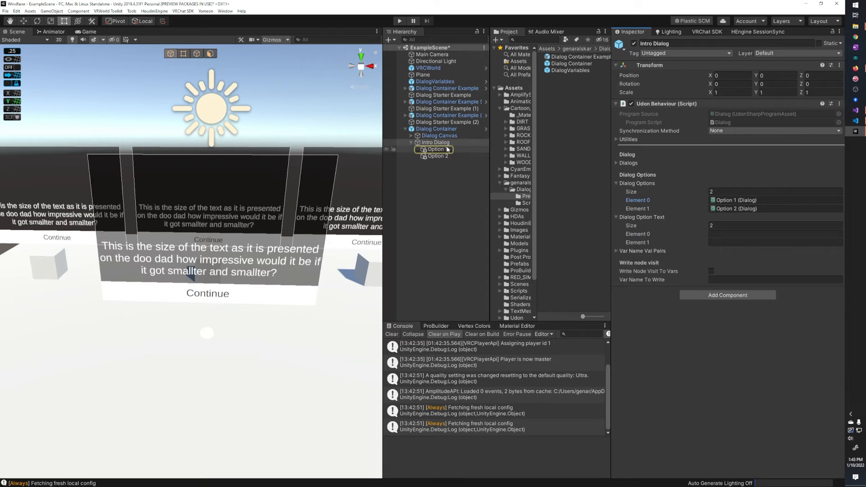
pyautogui.click(440, 142)
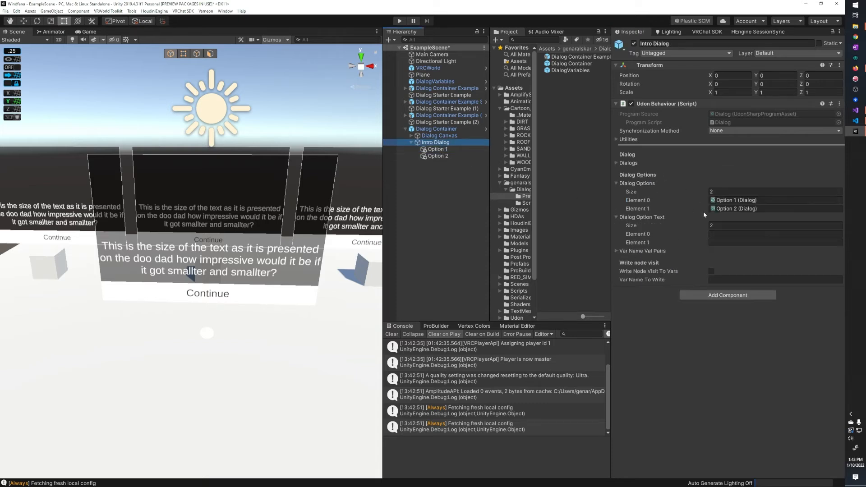
pyautogui.click(716, 234)
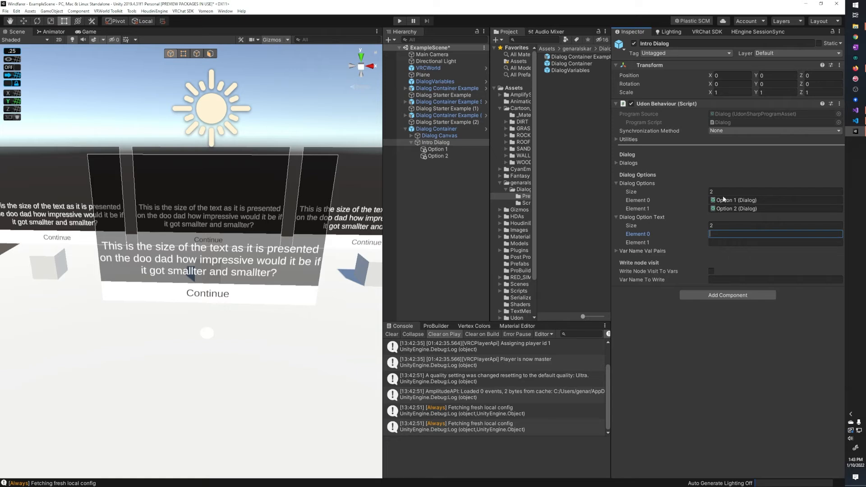
pyautogui.write('The better option!')
pyautogui.press('Tab')
pyautogui.write("Don't chose")
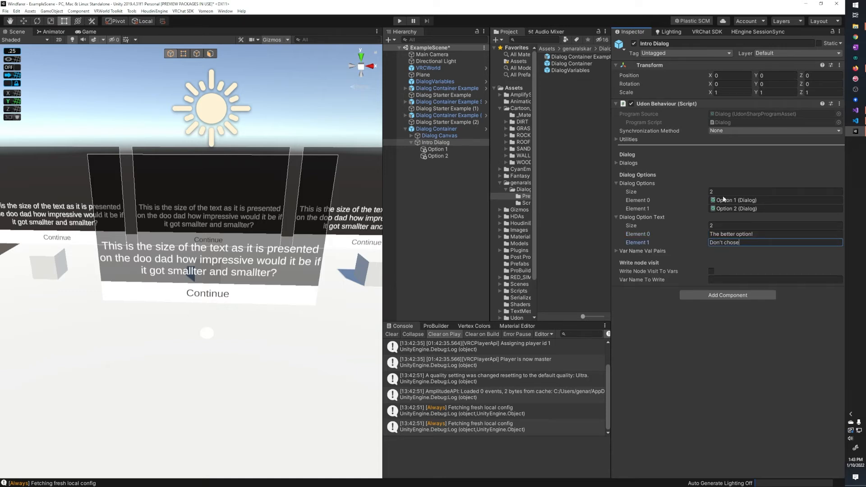
pyautogui.write(' this one!')
# Play-test the dialog by continuing past the welcome line, choosing "Don't chose this one!" and ending the dialog
pyautogui.click(400, 21)
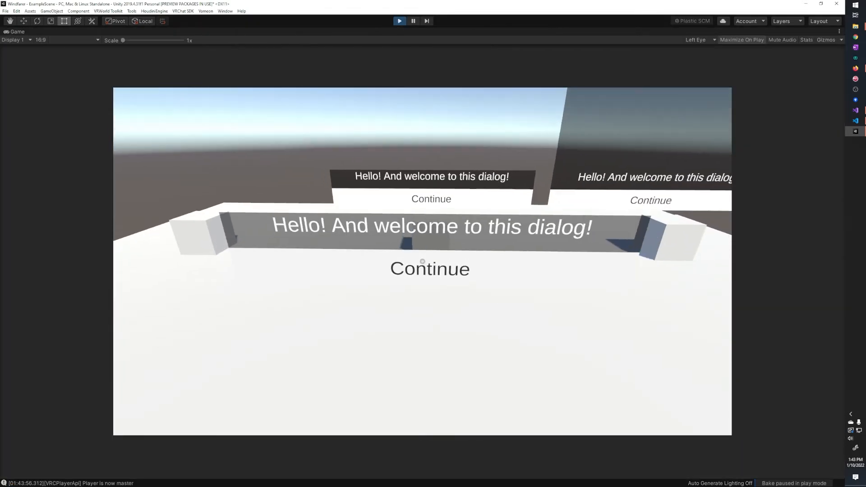
pyautogui.click(422, 261)
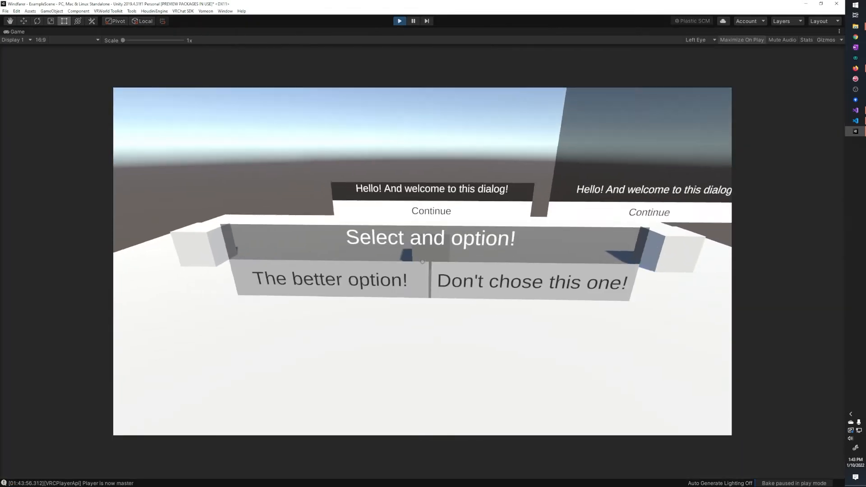
pyautogui.press('s')
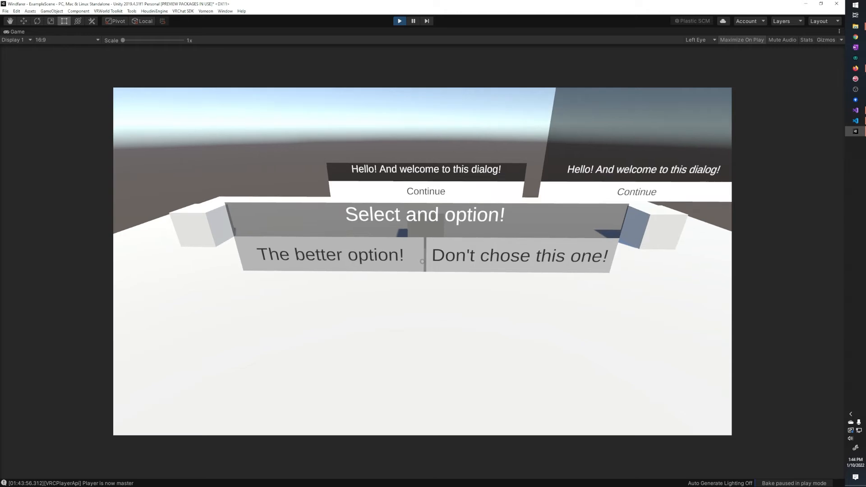
pyautogui.press('w')
pyautogui.click(422, 262)
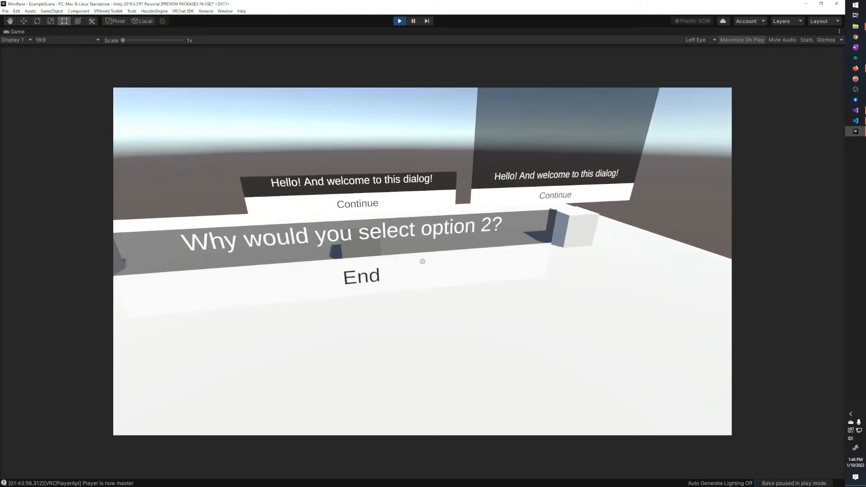
pyautogui.click(423, 262)
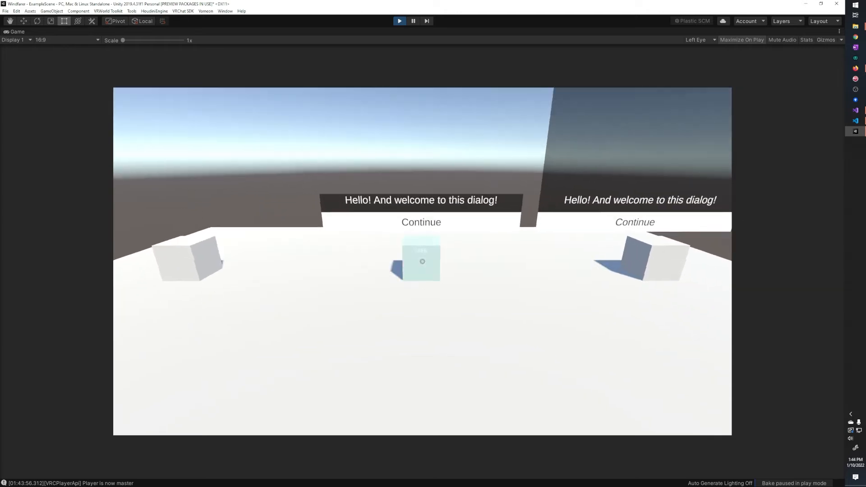
# Stop the play test and examine the Intro Dialog's Var Name Val Pairs, DialogVariables' name and value lists, and Dialog Container Example's Dia Vars reference
pyautogui.hotkey('ctrl', 'p')
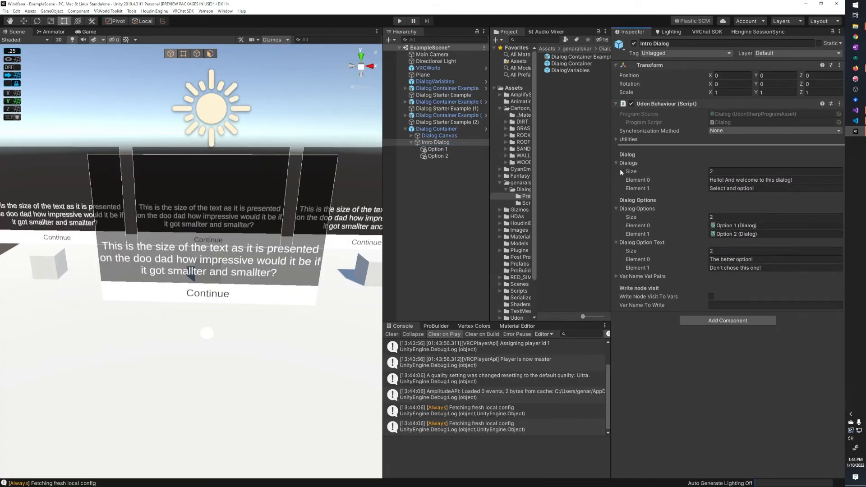
pyautogui.click(649, 277)
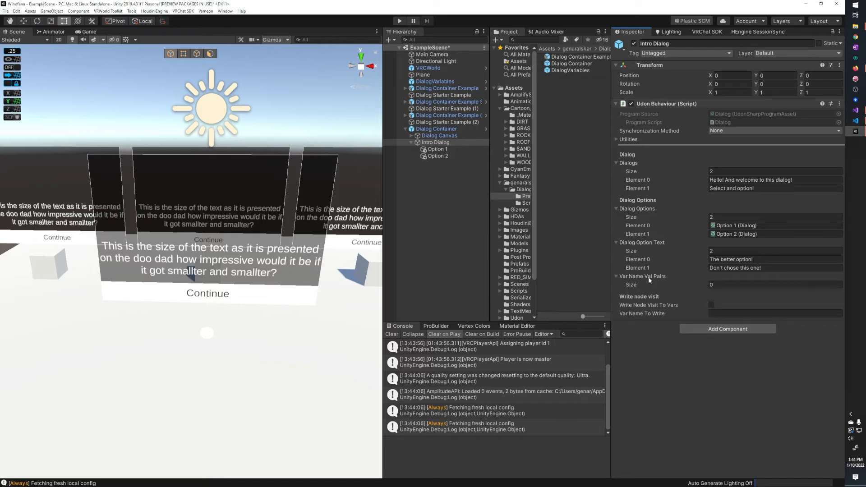
pyautogui.click(444, 82)
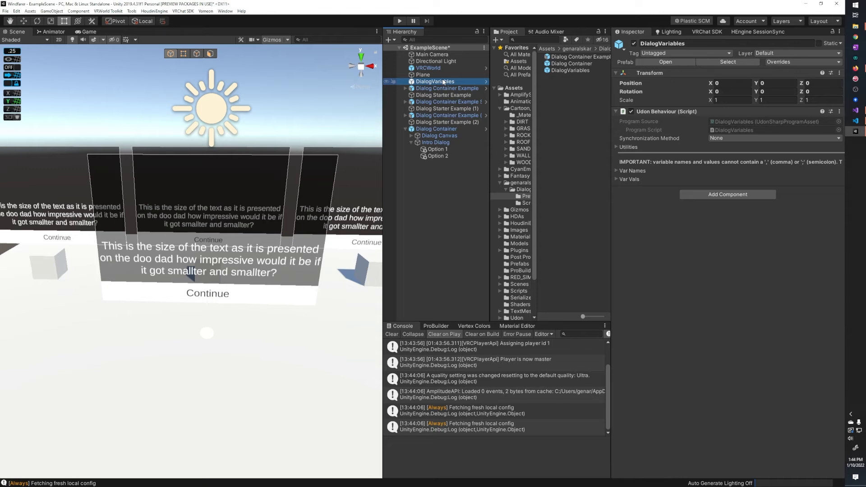
pyautogui.click(644, 176)
pyautogui.click(634, 171)
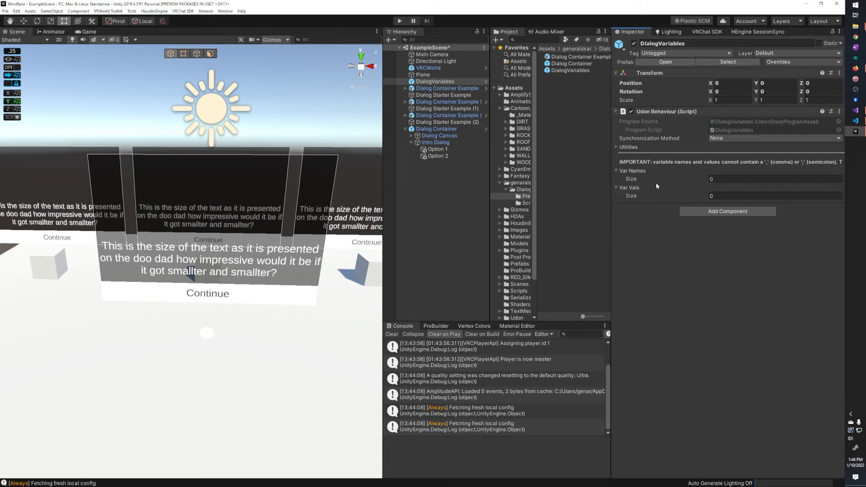
pyautogui.click(442, 89)
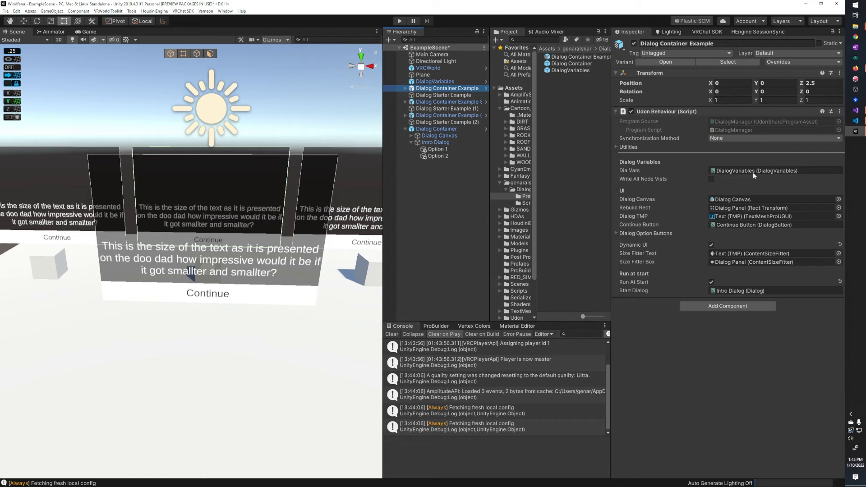
# Enable Write Node Visit To Vars on the Option 1 dialog
pyautogui.click(437, 150)
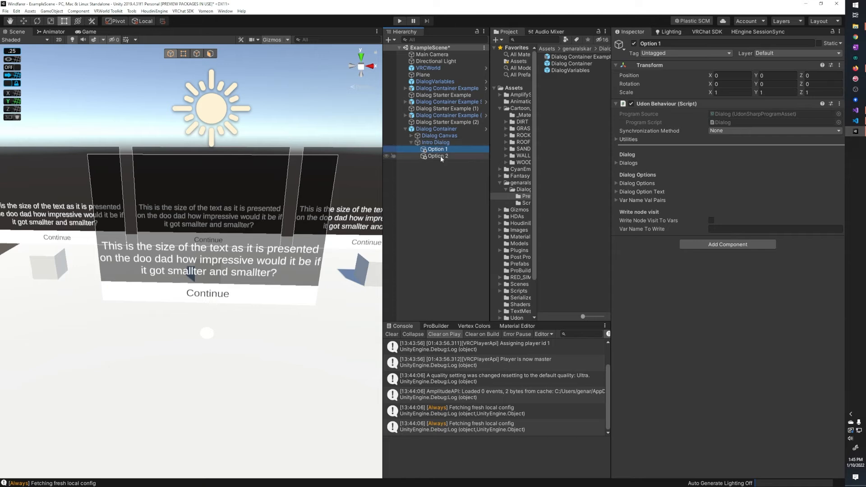
pyautogui.click(441, 156)
pyautogui.click(439, 142)
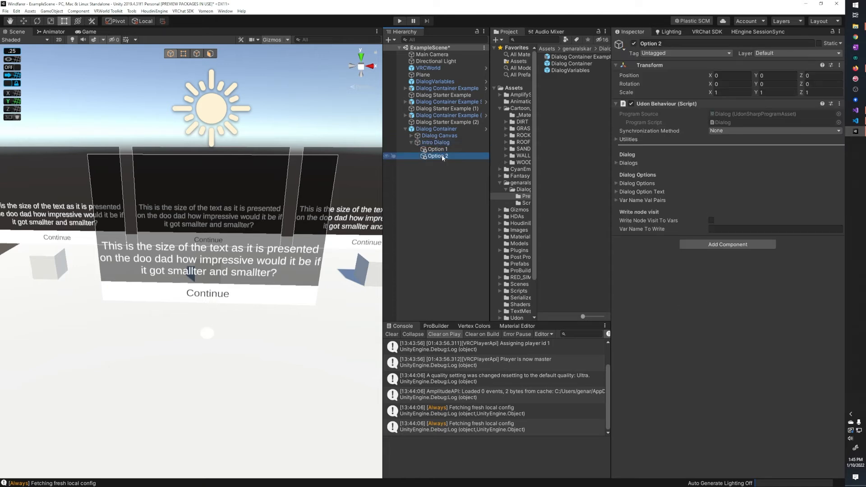
pyautogui.click(442, 155)
pyautogui.click(433, 150)
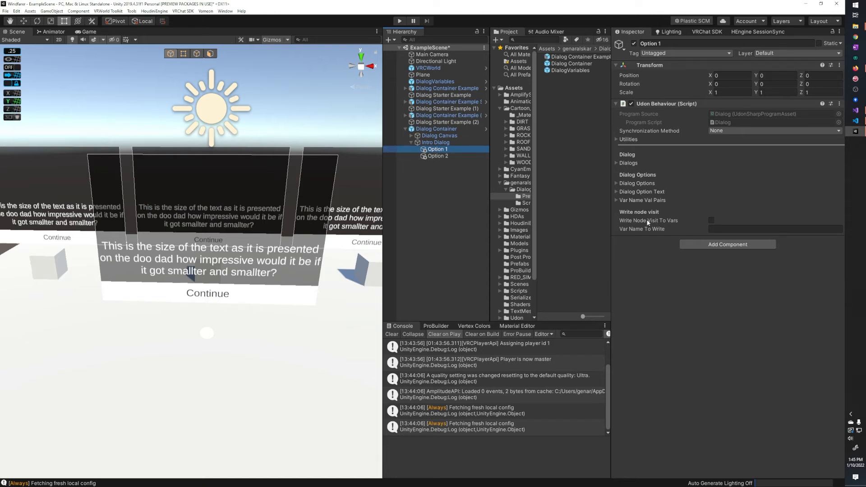
pyautogui.click(713, 221)
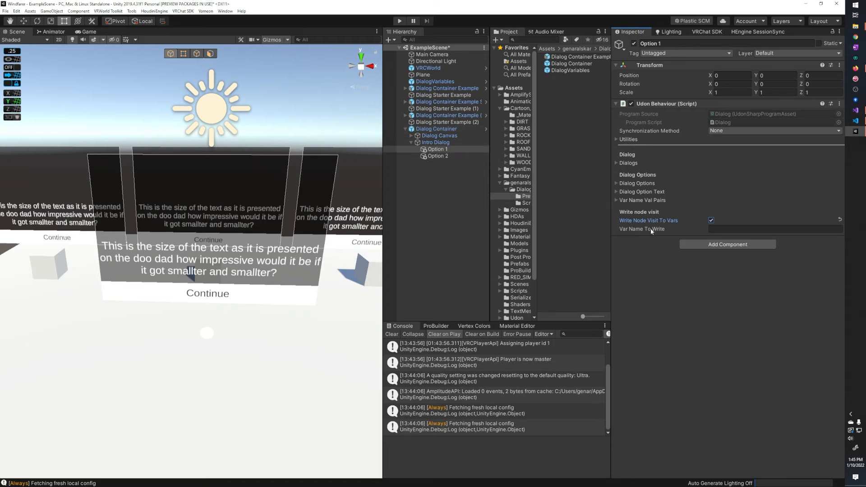
pyautogui.moveTo(650, 228)
# Switch to Visual Studio Code and write the syntax pattern "variableName,variableValue" under the SYNTAX heading
pyautogui.click(856, 121)
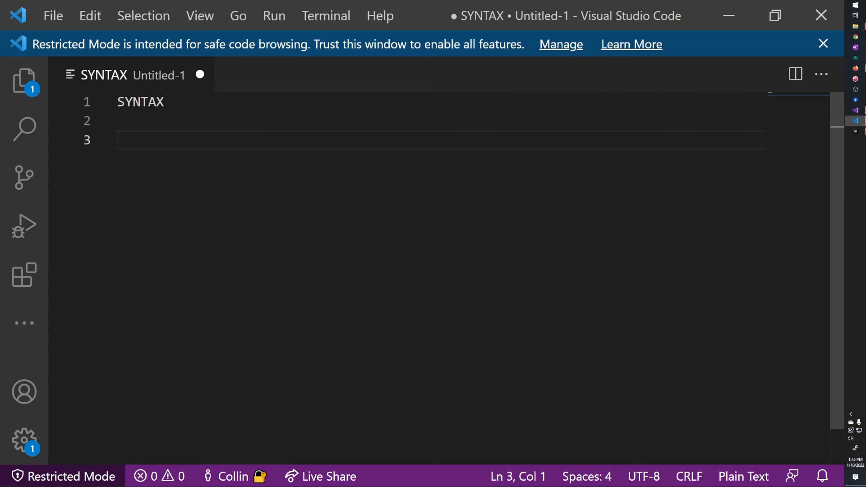
pyautogui.write('variablen')
pyautogui.press('BackSpace')
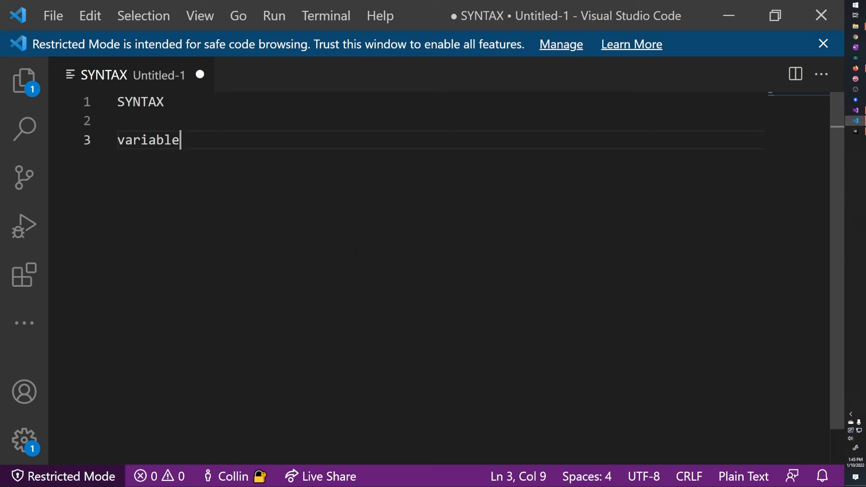
pyautogui.write('Name,')
pyautogui.write('variab')
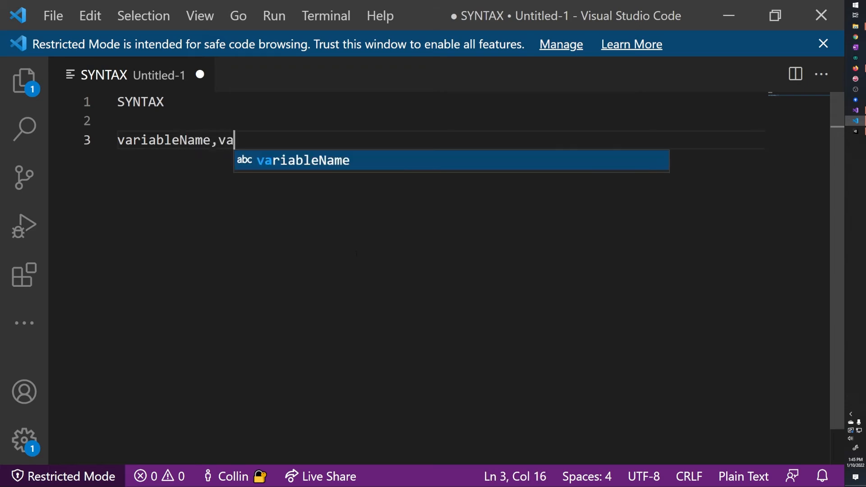
pyautogui.press('BackSpace')
pyautogui.press('BackSpace')
pyautogui.press('BackSpace')
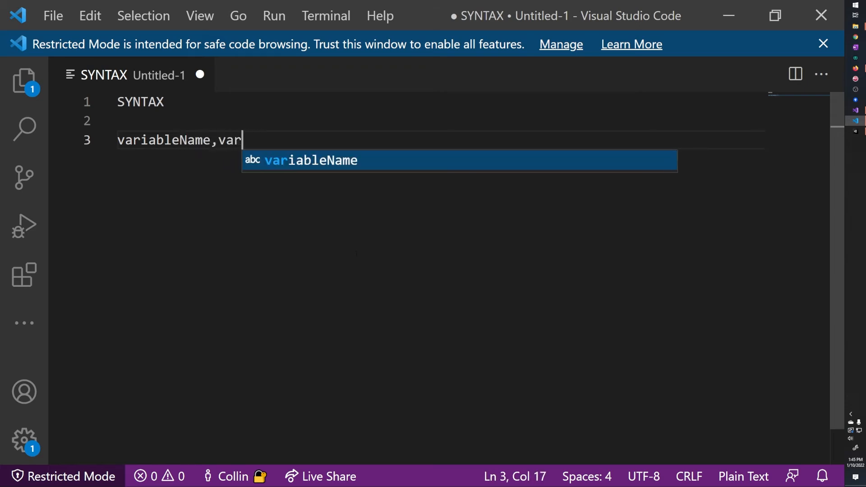
pyautogui.write('iableValue')
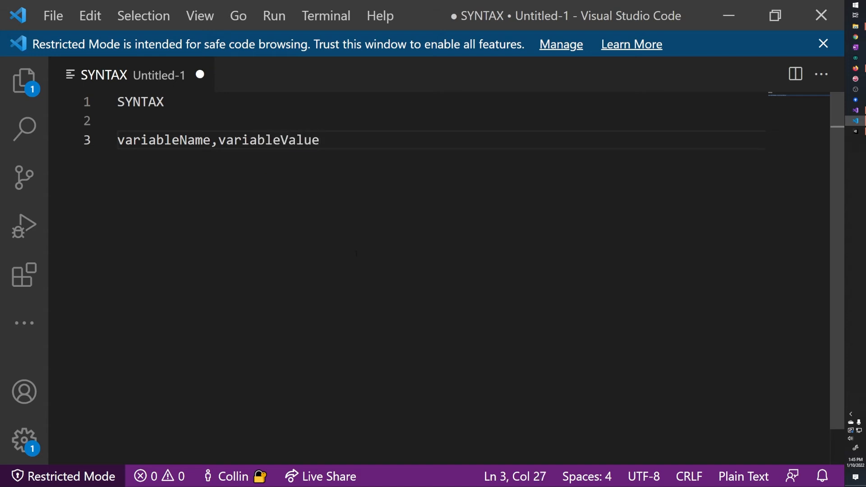
# Add the example pairs "color,red", "seen,1" and "something,false" below the pattern, separated by blank lines
pyautogui.press('Return')
pyautogui.press('Return')
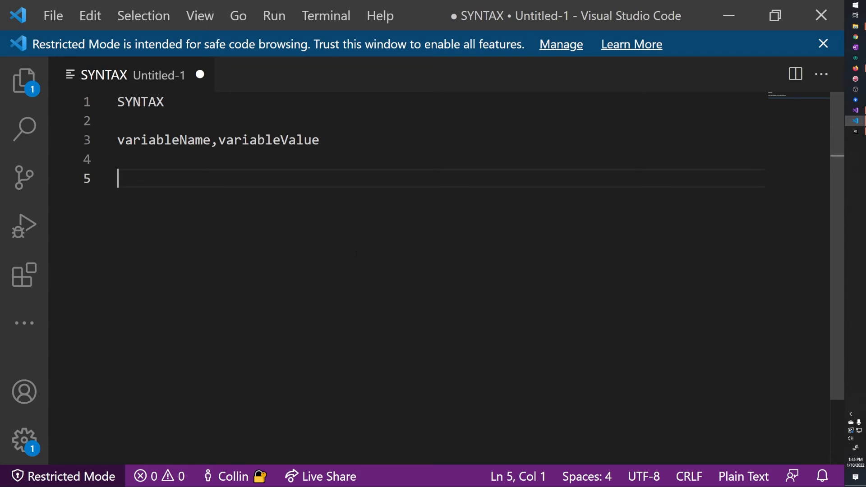
pyautogui.write('color,red')
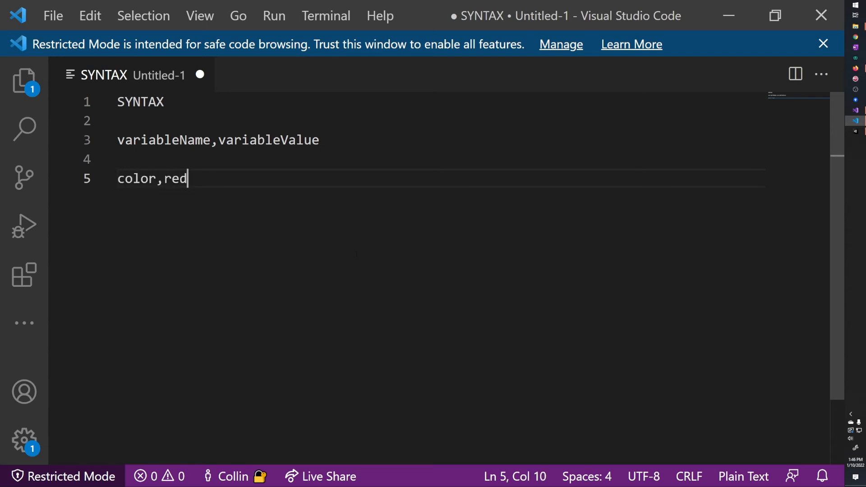
pyautogui.press('Return')
pyautogui.press('Return')
pyautogui.write('seen,1')
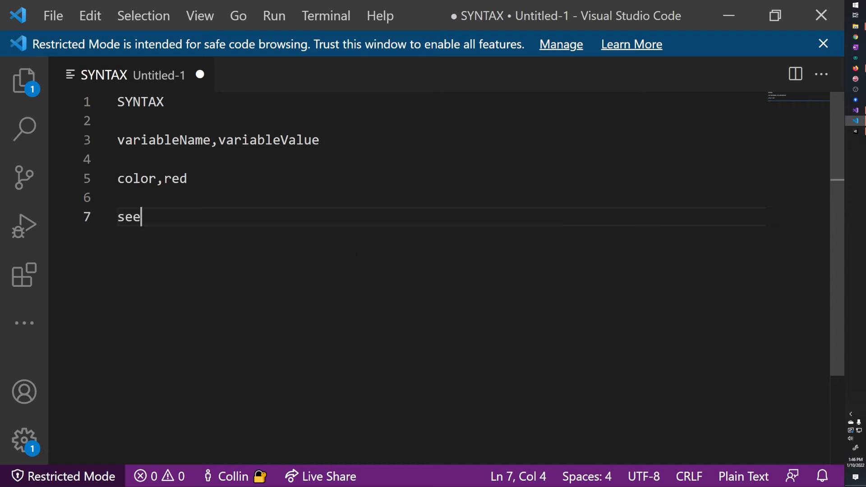
pyautogui.press('Return')
pyautogui.press('Return')
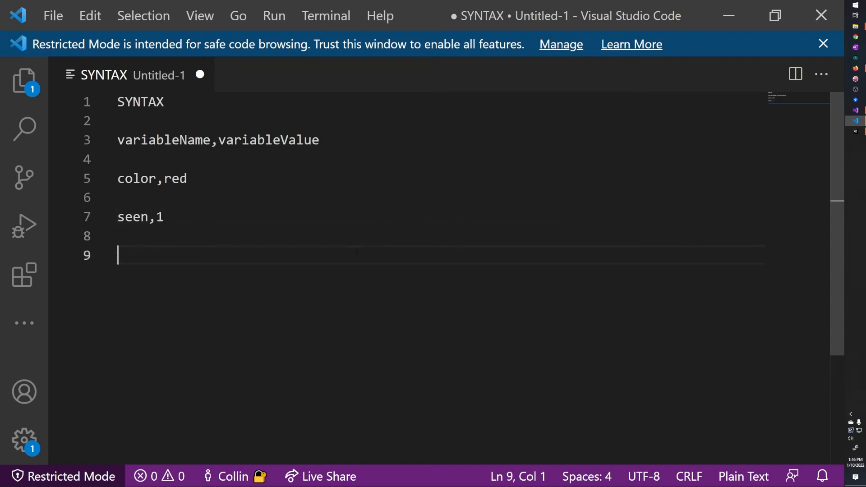
pyautogui.write('something,false')
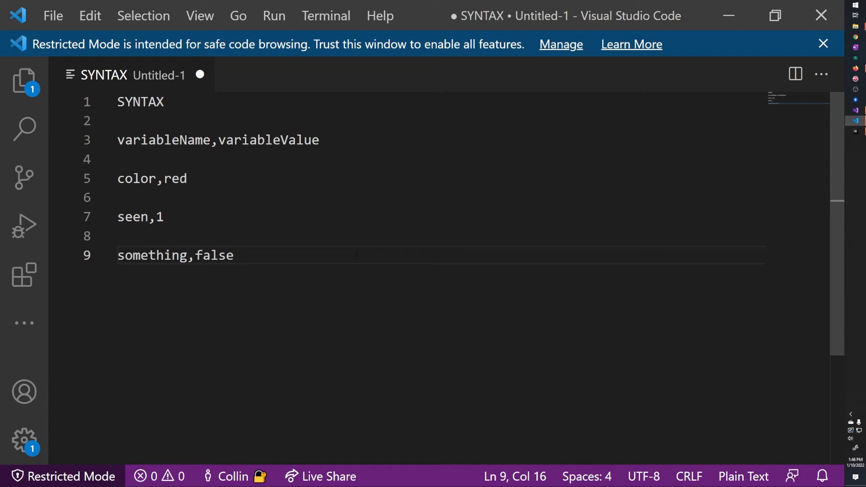
# Examine the values in the example pairs and the comma separating name from value in the "color,red" line
pyautogui.click(172, 180)
pyautogui.doubleClick(175, 178)
pyautogui.moveTo(163, 217); pyautogui.dragTo(156, 218)
pyautogui.moveTo(234, 255); pyautogui.dragTo(196, 256)
pyautogui.click(329, 141)
pyautogui.click(301, 179)
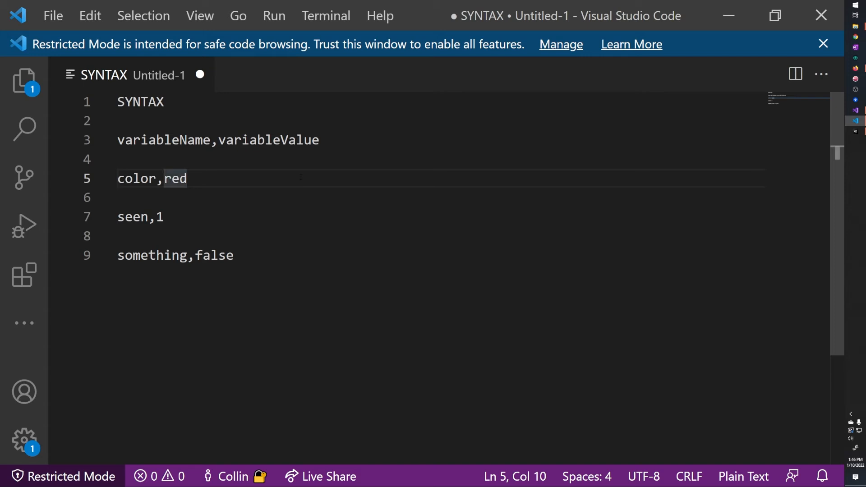
pyautogui.hotkey('ctrl', 'Left')
pyautogui.hotkey('shift', 'Left')
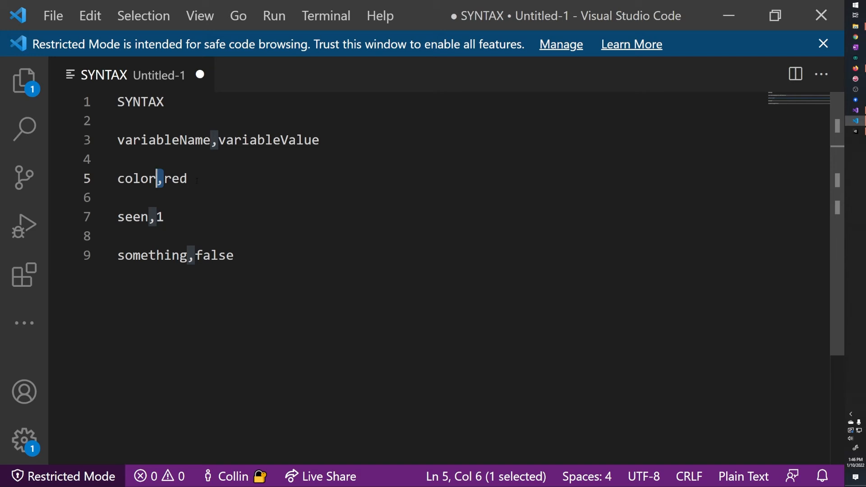
pyautogui.press('Right')
pyautogui.press('Right')
pyautogui.press('Left')
pyautogui.press('Left')
pyautogui.press('Left')
pyautogui.press('Home')
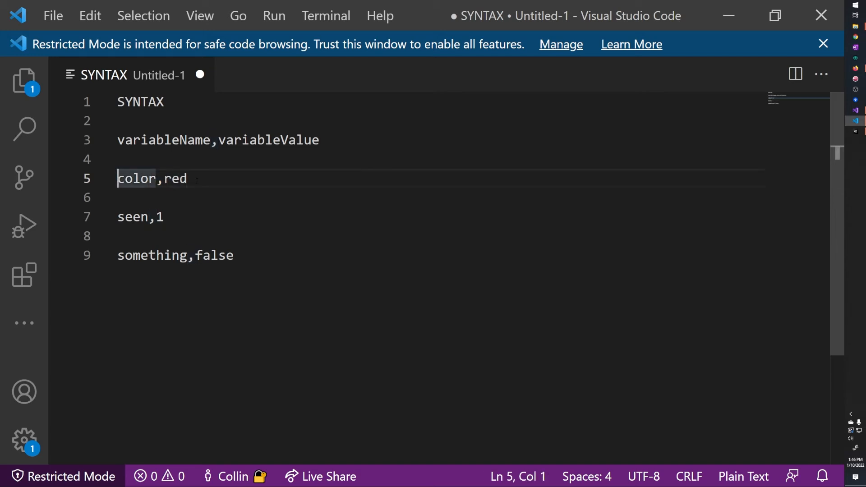
pyautogui.press('Up')
pyautogui.press('Down')
pyautogui.hotkey('ctrl', 'Right')
pyautogui.press('End')
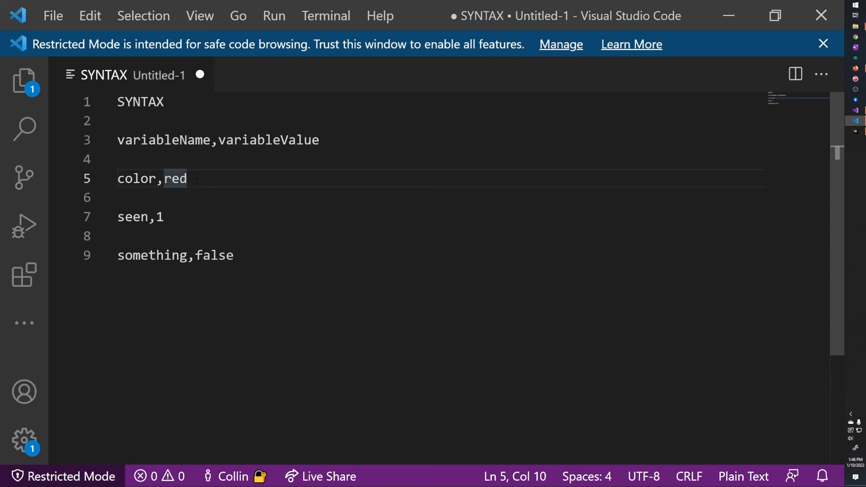
# Add the multiple-variable example "var1,val1;var2,val2" below the "something,false" line, separated by a blank line
pyautogui.press('Down')
pyautogui.press('Down')
pyautogui.press('Down')
pyautogui.press('Down')
pyautogui.press('End')
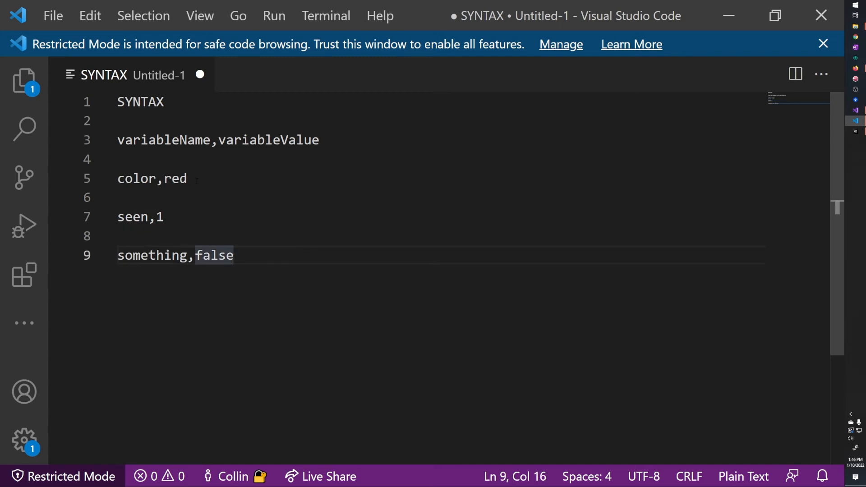
pyautogui.press('Return')
pyautogui.press('Return')
pyautogui.write('var12')
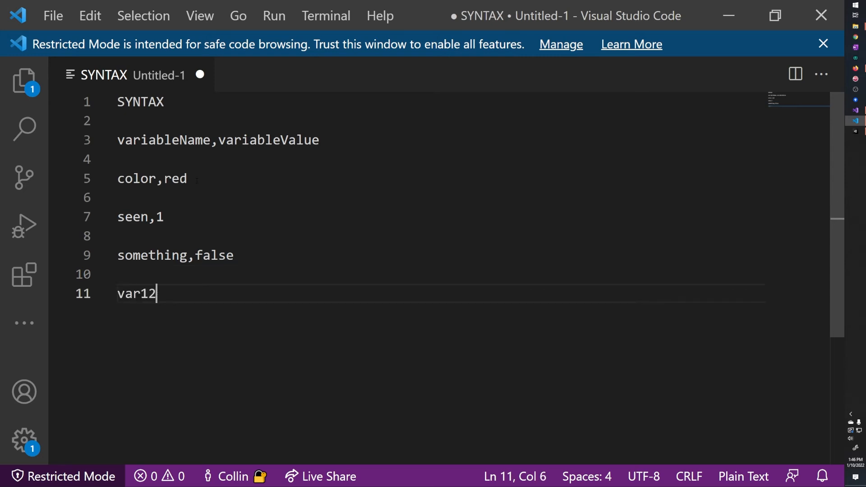
pyautogui.press('BackSpace')
pyautogui.write(',val1')
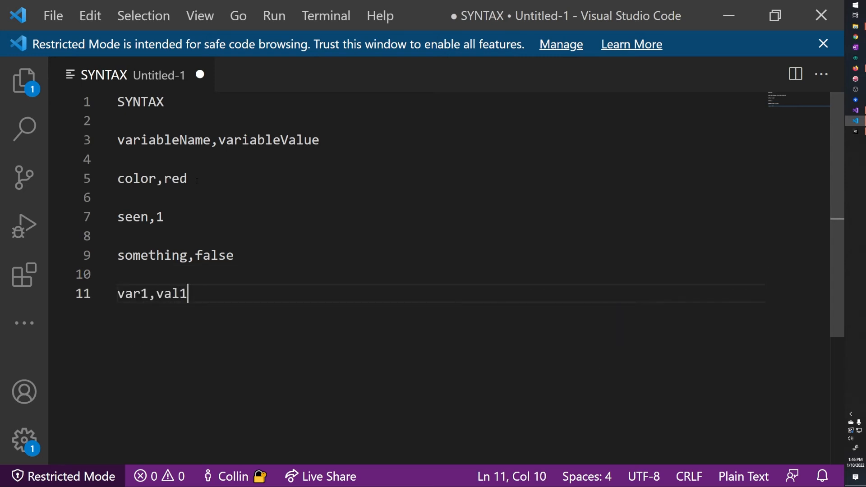
pyautogui.write(';var2,val2')
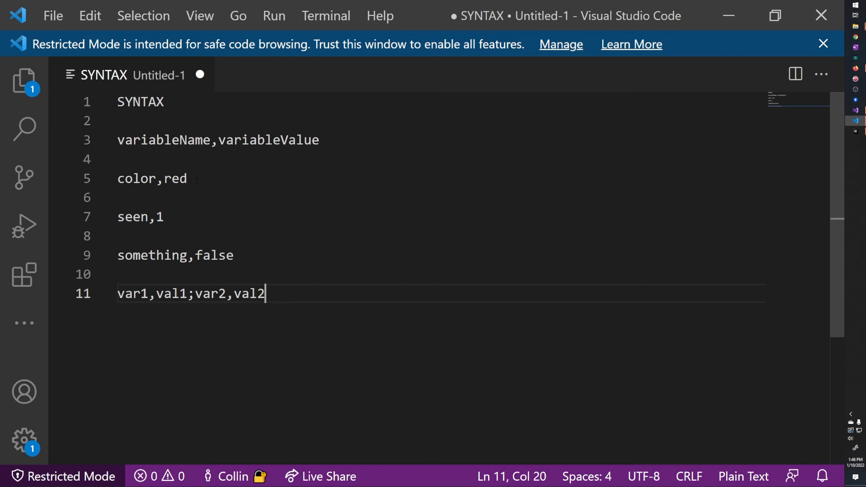
# Examine the multiple-variable example line and the semicolon that separates its two pairs
pyautogui.moveTo(266, 294); pyautogui.dragTo(119, 294)
pyautogui.click(118, 294)
pyautogui.click(279, 296)
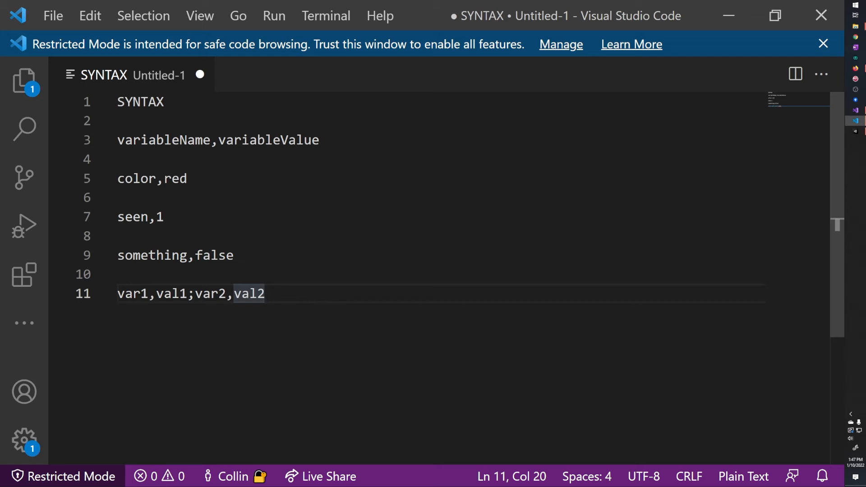
pyautogui.moveTo(251, 294); pyautogui.dragTo(267, 294)
pyautogui.click(267, 293)
pyautogui.moveTo(195, 294); pyautogui.dragTo(187, 294)
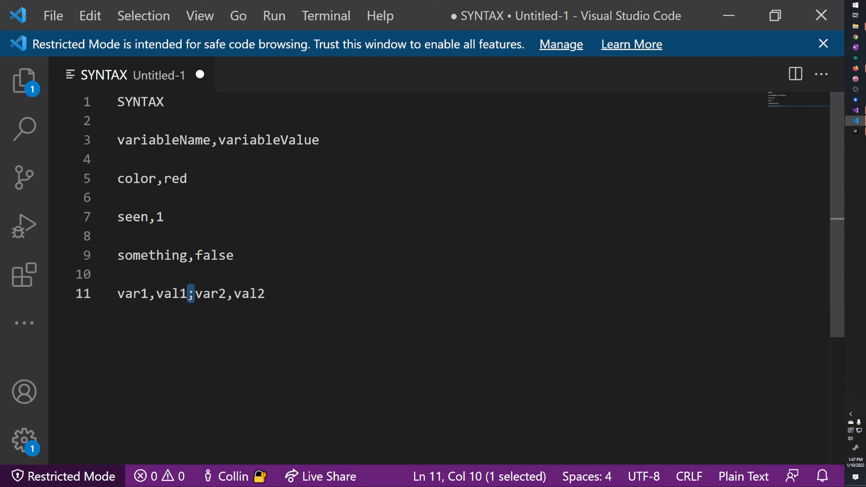
pyautogui.click(290, 295)
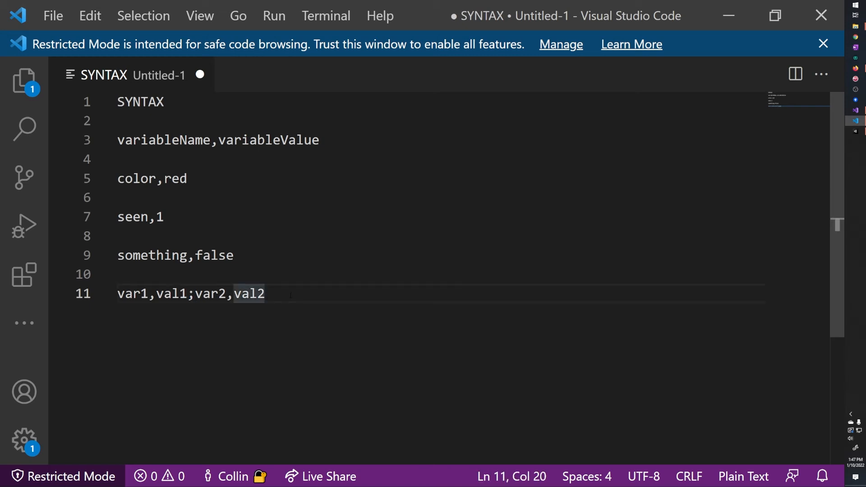
pyautogui.moveTo(291, 296); pyautogui.dragTo(117, 296)
pyautogui.click(294, 296)
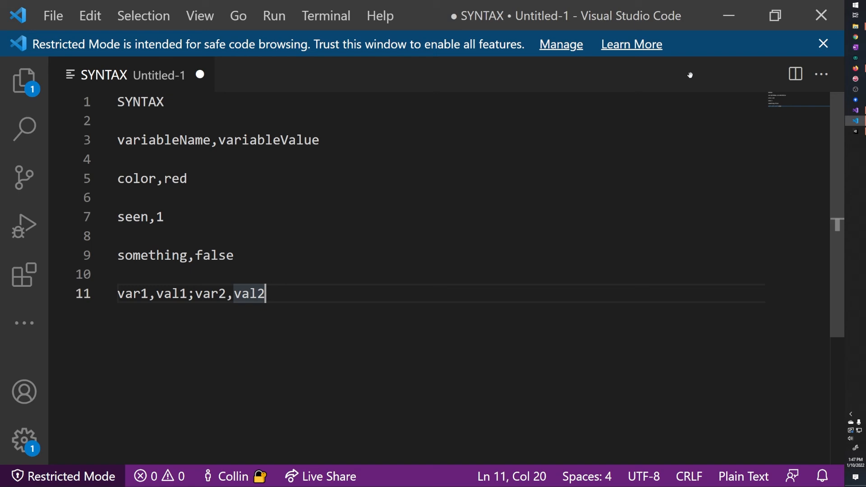
# Return to Unity and assign the DialogVariables object to the Dialog Container's Dia Vars reference
pyautogui.click(725, 23)
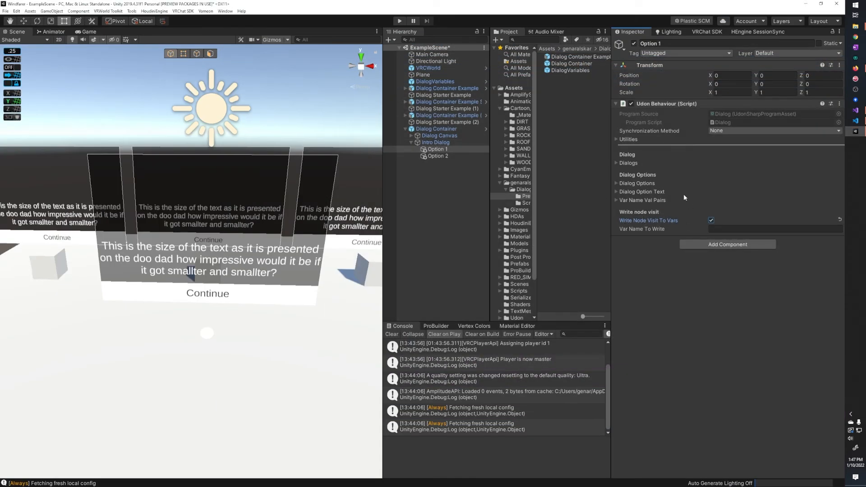
pyautogui.click(437, 129)
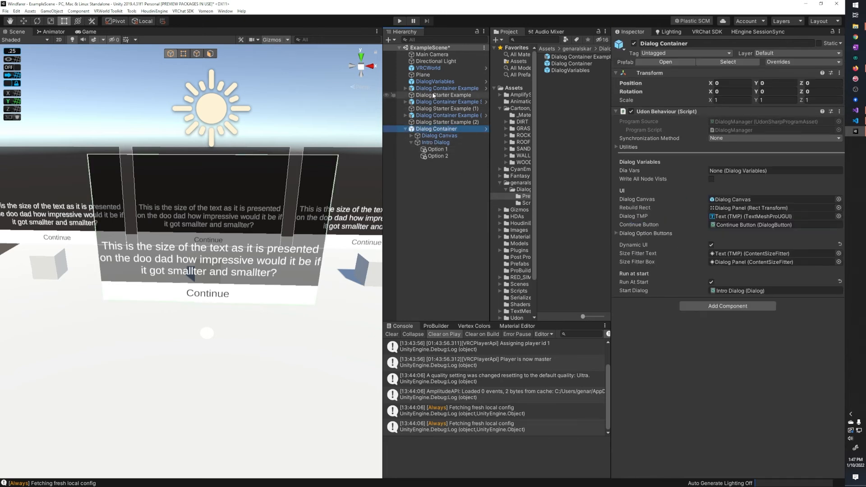
pyautogui.moveTo(440, 81); pyautogui.dragTo(729, 172)
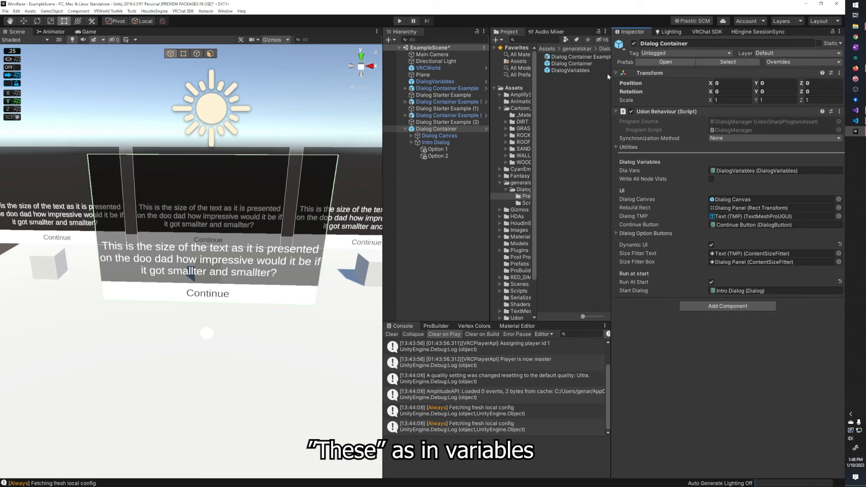
# Open the Scripts folder of the dialog package in the project assets
pyautogui.click(606, 49)
pyautogui.doubleClick(555, 66)
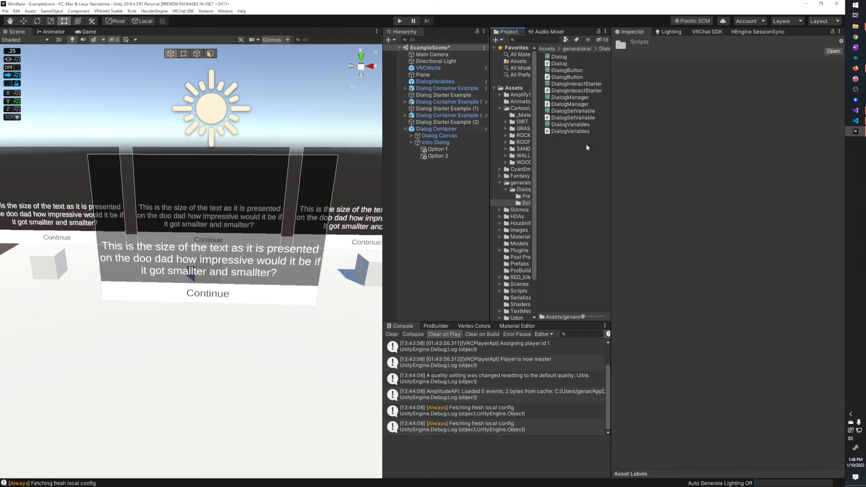
# Inspect Option 1 under Intro Dialog and its Write Node Visit To Vars and Var Name To Write settings
pyautogui.click(567, 119)
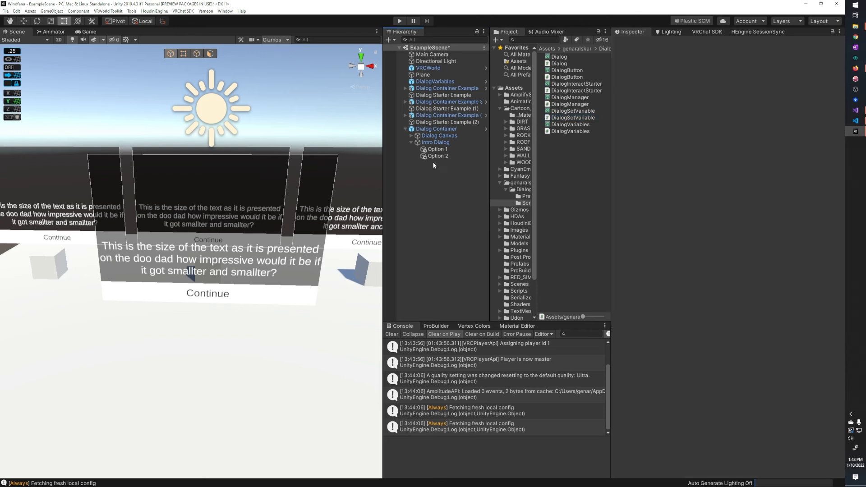
pyautogui.click(434, 150)
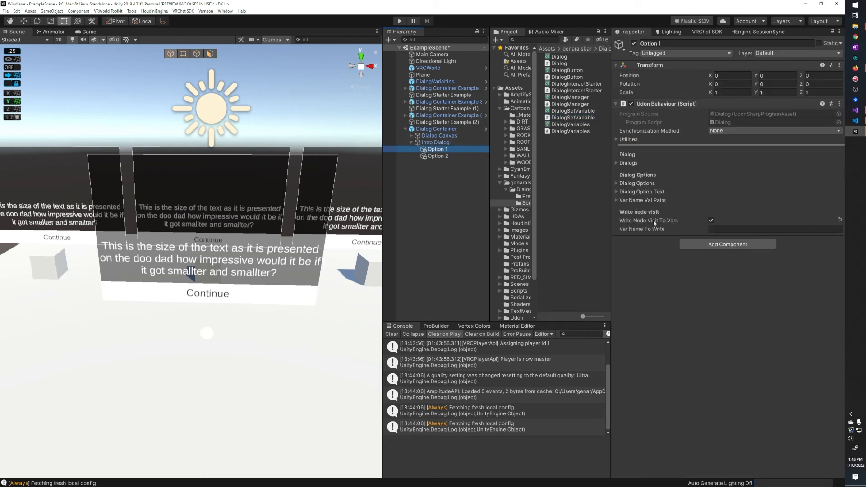
pyautogui.click(656, 270)
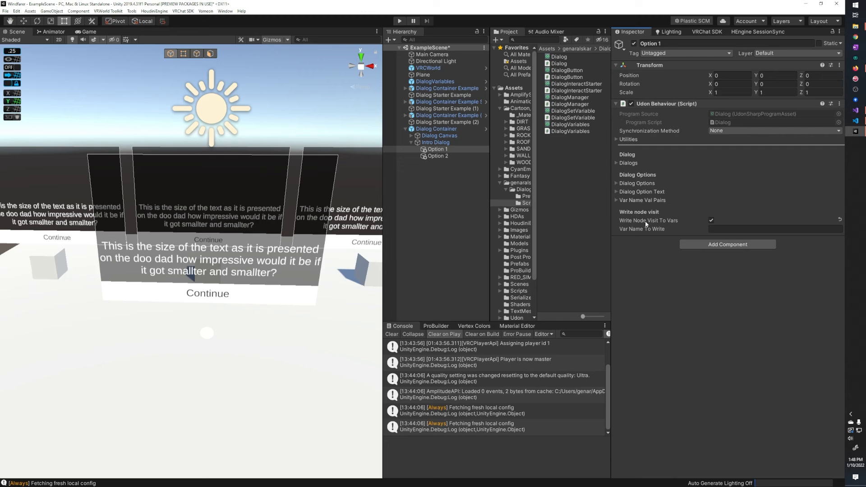
# Switch to Visual Studio Code, add "Option 1_visted,1" below the multiple-variable example, separated by a blank line, and return to Unity
pyautogui.click(856, 121)
pyautogui.press('Return')
pyautogui.press('Return')
pyautogui.write('optio')
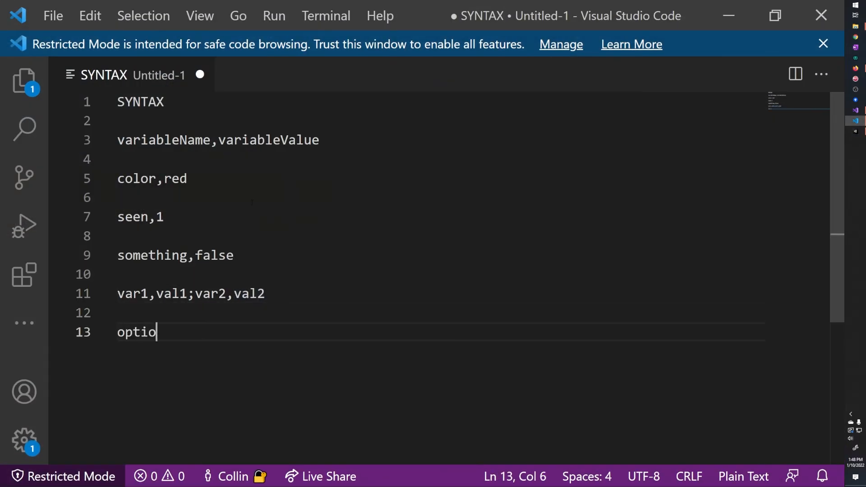
pyautogui.hotkey('ctrl', 'BackSpace')
pyautogui.write('Option 1_v')
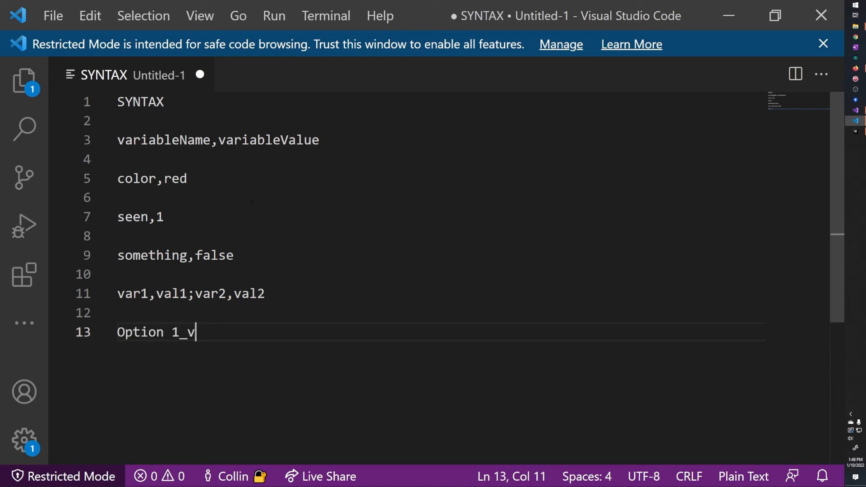
pyautogui.write('isted,1')
pyautogui.moveTo(118, 335); pyautogui.dragTo(243, 335)
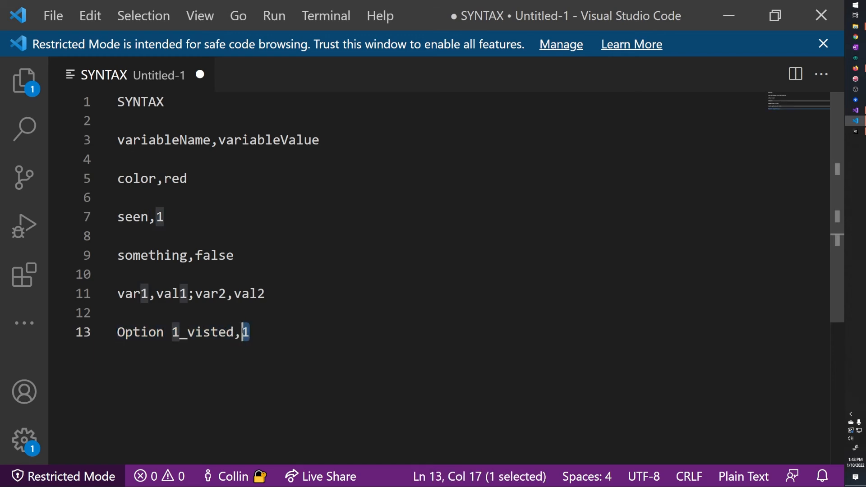
pyautogui.click(260, 335)
pyautogui.click(742, 15)
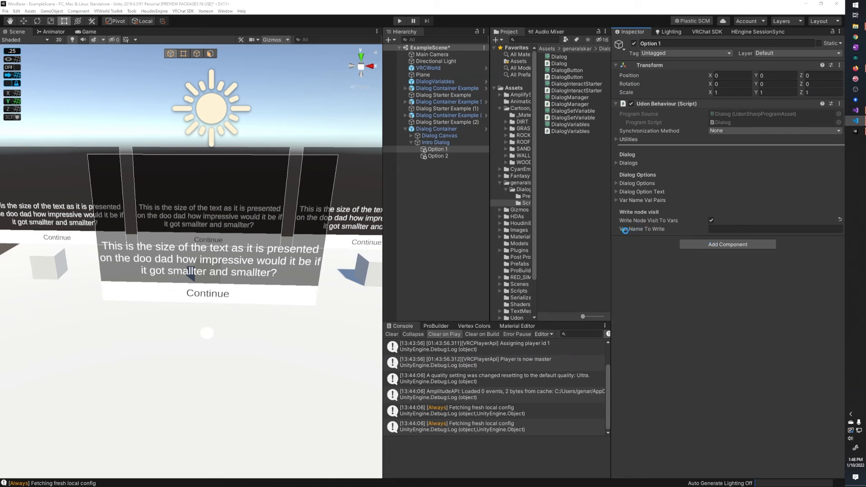
# Examine Option 1's Var Name To Write field and compare its node-visit settings with those of Option 2
pyautogui.click(770, 229)
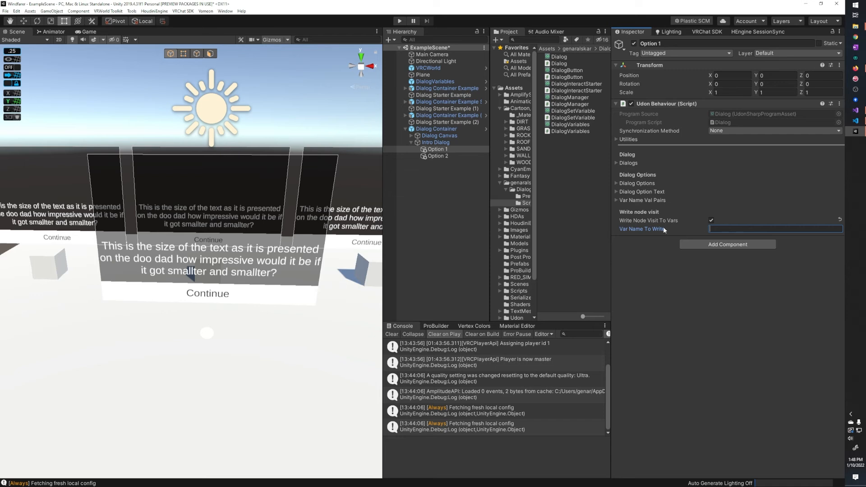
pyautogui.moveTo(665, 229)
pyautogui.click(438, 158)
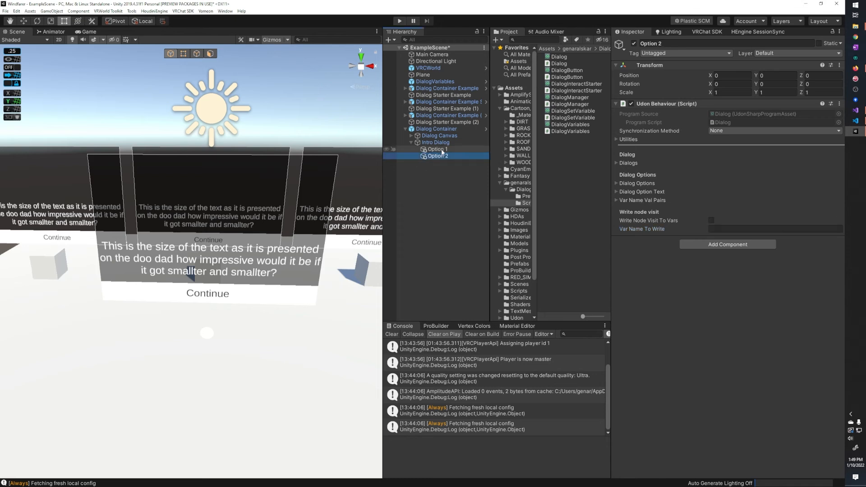
pyautogui.click(442, 151)
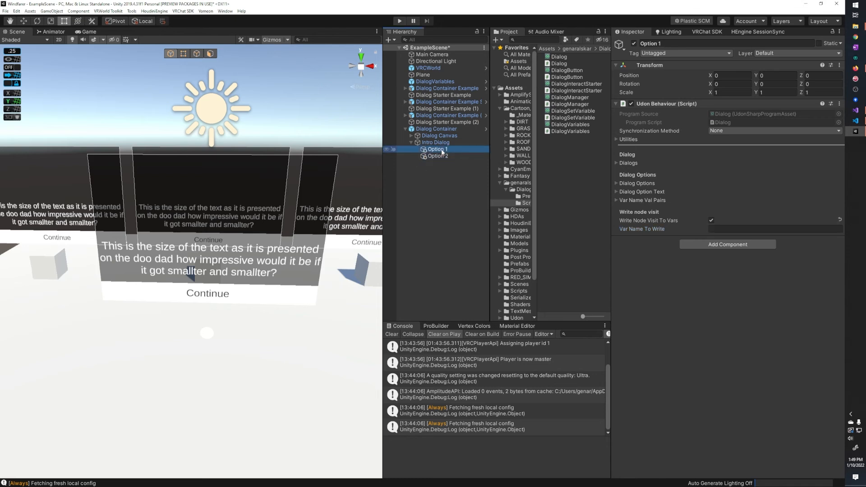
pyautogui.click(713, 229)
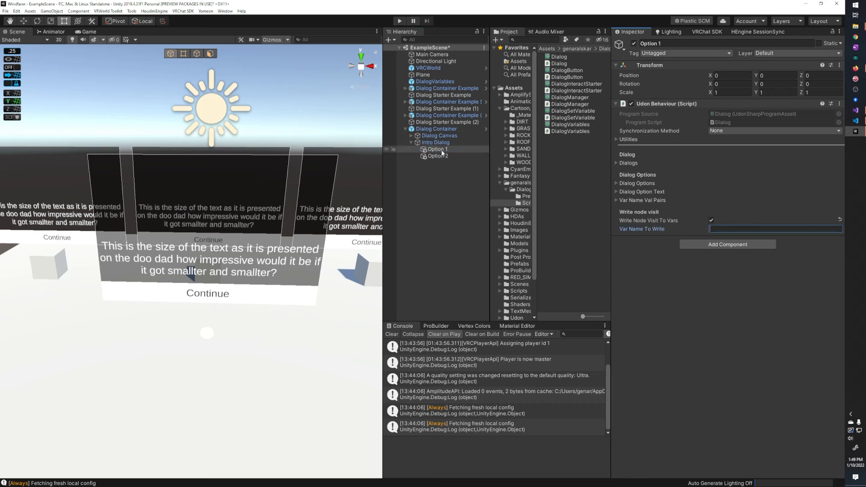
# Set the size of Intro Dialog's Var Name Val Pairs list to 2
pyautogui.click(441, 143)
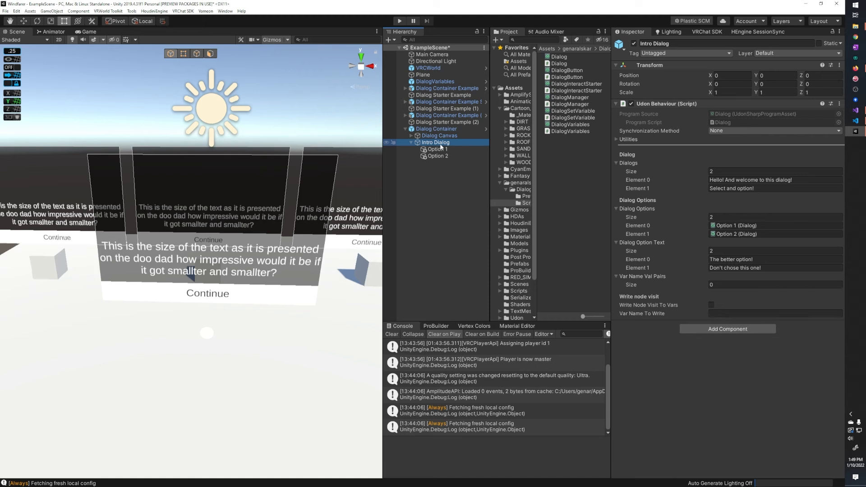
pyautogui.click(726, 284)
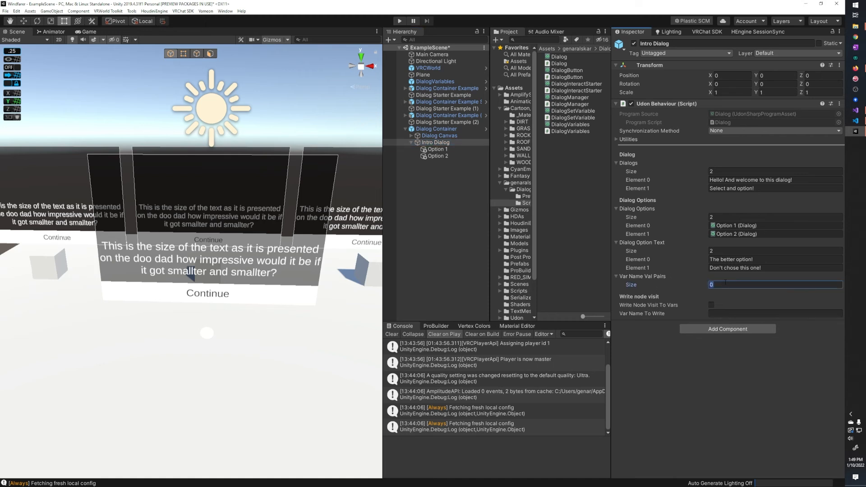
pyautogui.write('2')
pyautogui.press('Return')
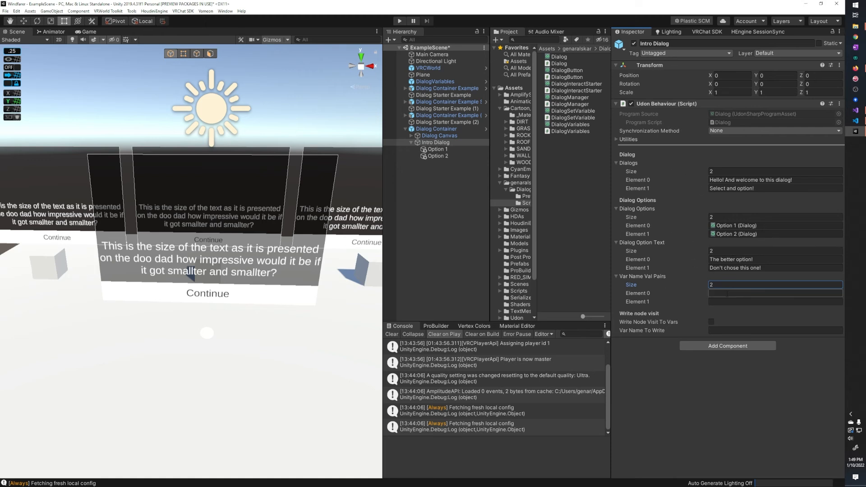
pyautogui.click(725, 302)
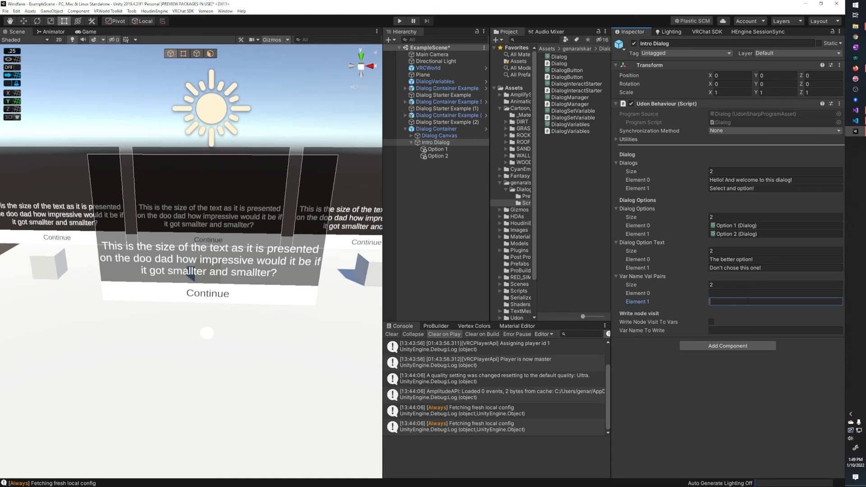
pyautogui.click(753, 294)
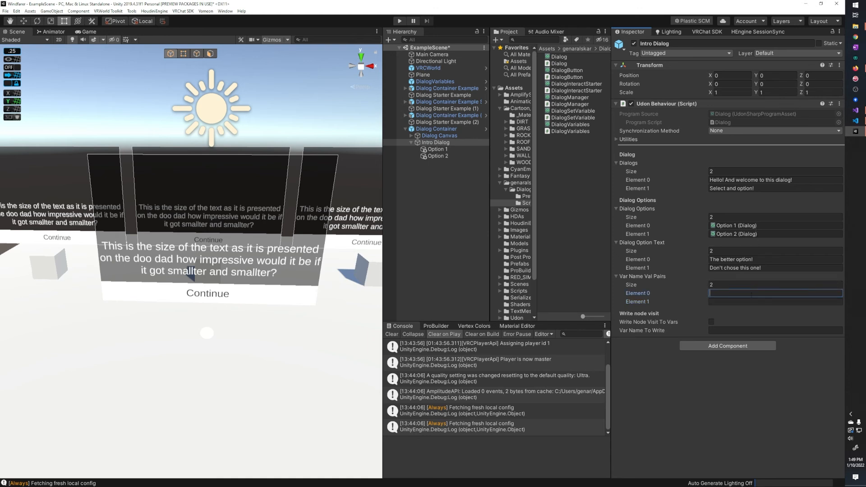
# Try a size of 1 for Intro Dialog's Var Name Val Pairs list and restore it to 2
pyautogui.hotkey('shift', 'Tab')
pyautogui.write('1')
pyautogui.press('Return')
pyautogui.click(739, 294)
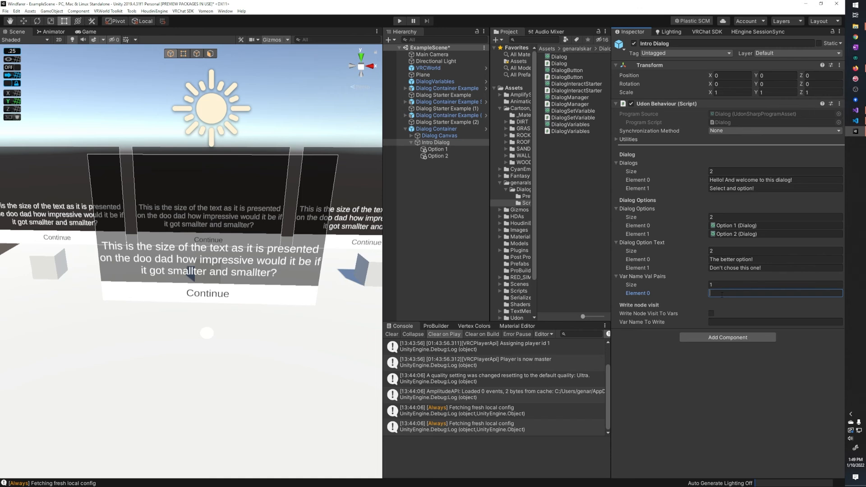
pyautogui.click(723, 285)
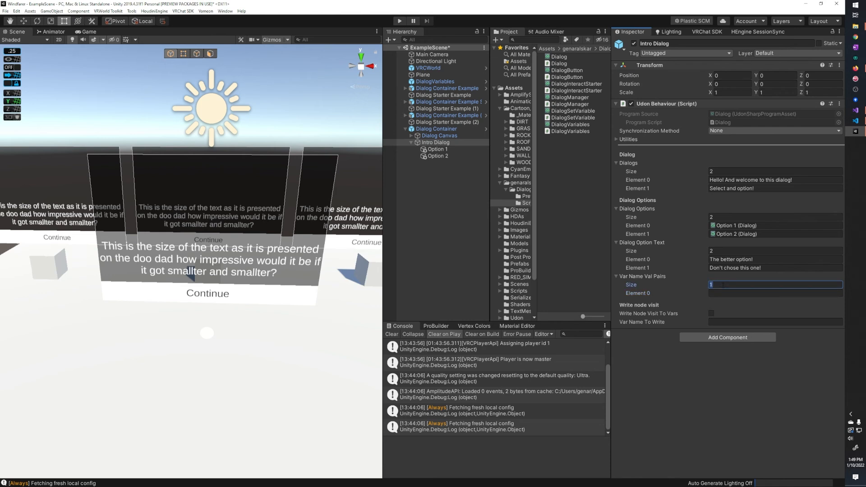
pyautogui.write('2')
# Set Element 1 of Intro Dialog's Var Name Val Pairs to "Option 1_visted,1", leaving Element 0 empty
pyautogui.click(724, 302)
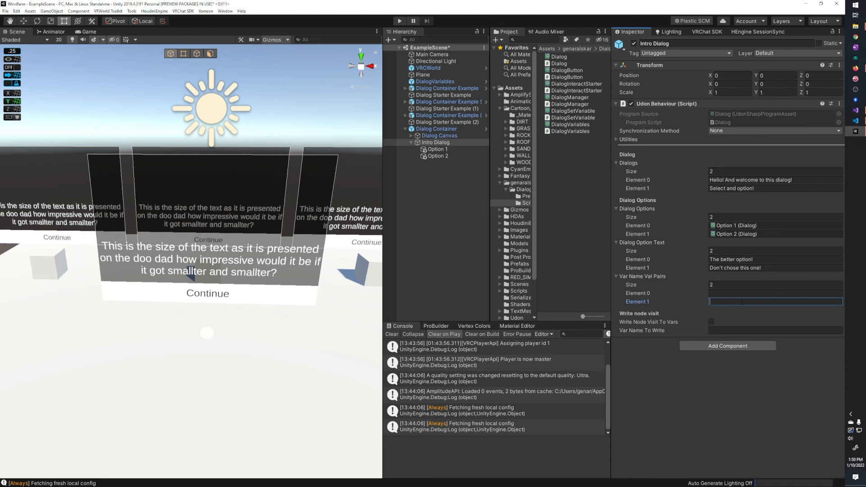
pyautogui.write('Option 1_visted,1')
pyautogui.click(723, 293)
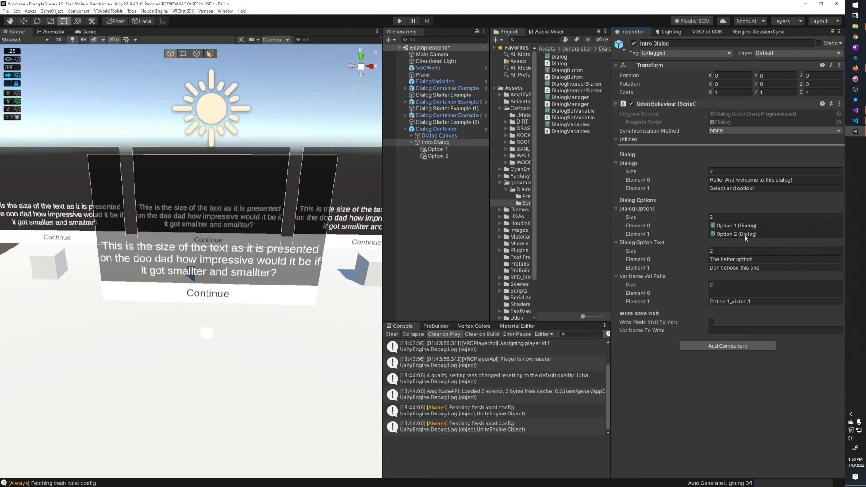
pyautogui.click(758, 302)
pyautogui.click(758, 303)
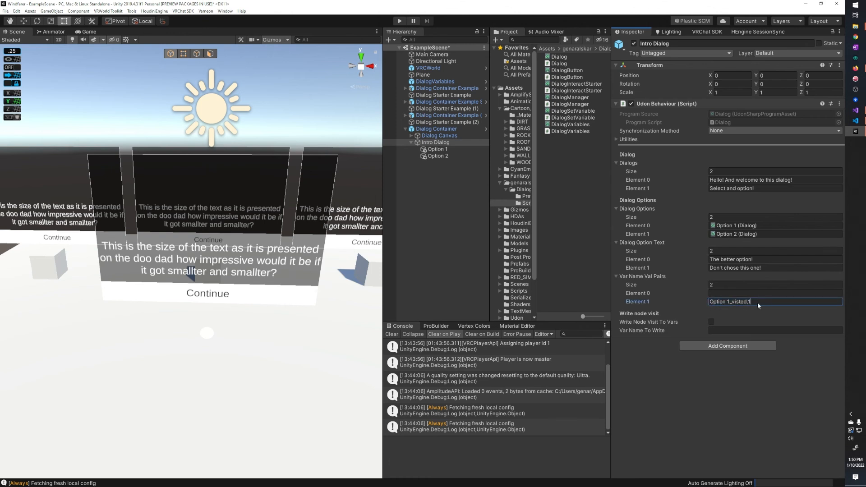
# Clear the console messages, deselect Intro Dialog and save the scene
pyautogui.click(392, 334)
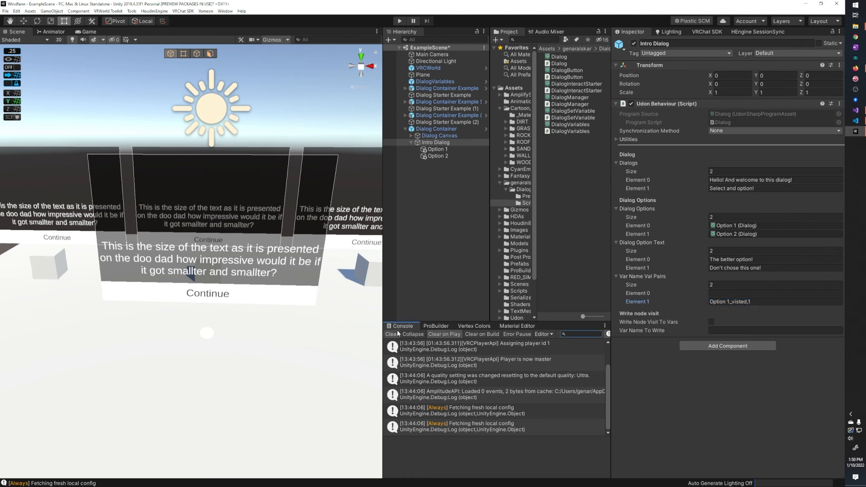
pyautogui.rightClick(437, 245)
pyautogui.click(364, 184)
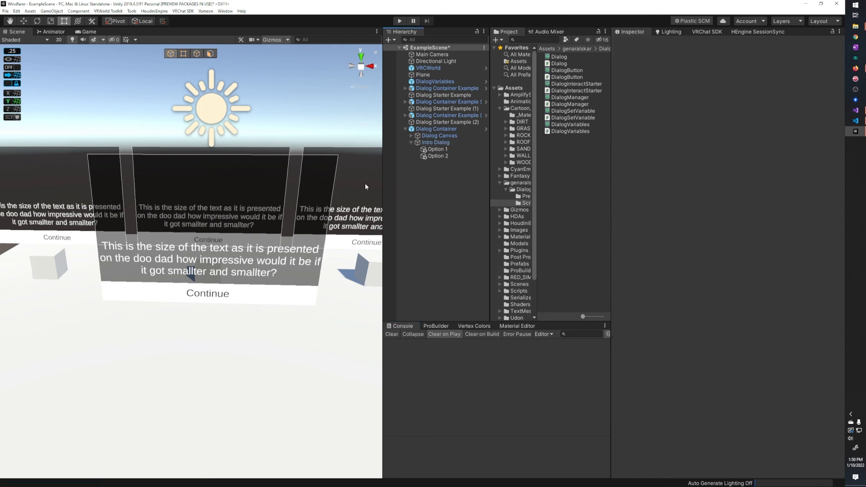
pyautogui.hotkey('ctrl', 's')
# Play the scene, run the front dialog through option 1 to its end, and exit play mode
pyautogui.click(399, 21)
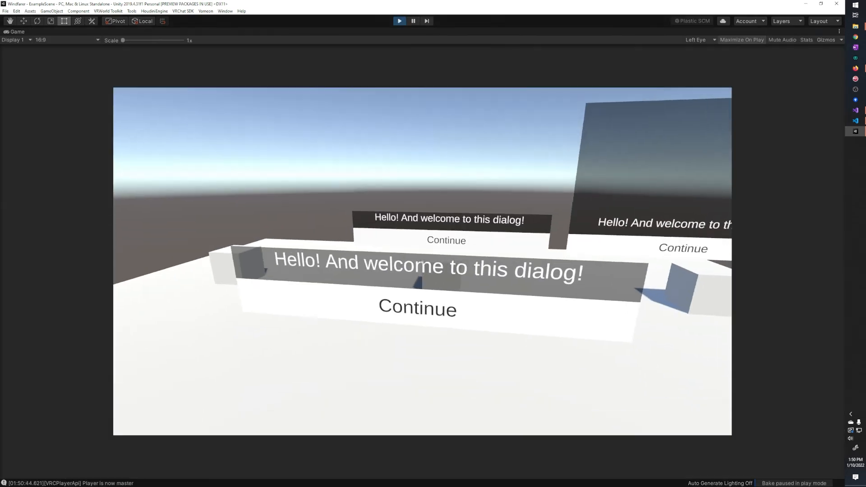
pyautogui.click(422, 262)
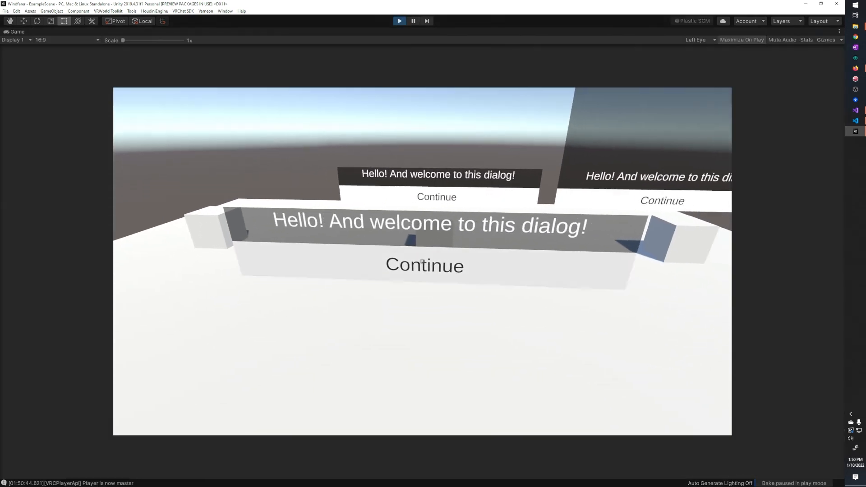
pyautogui.click(422, 262)
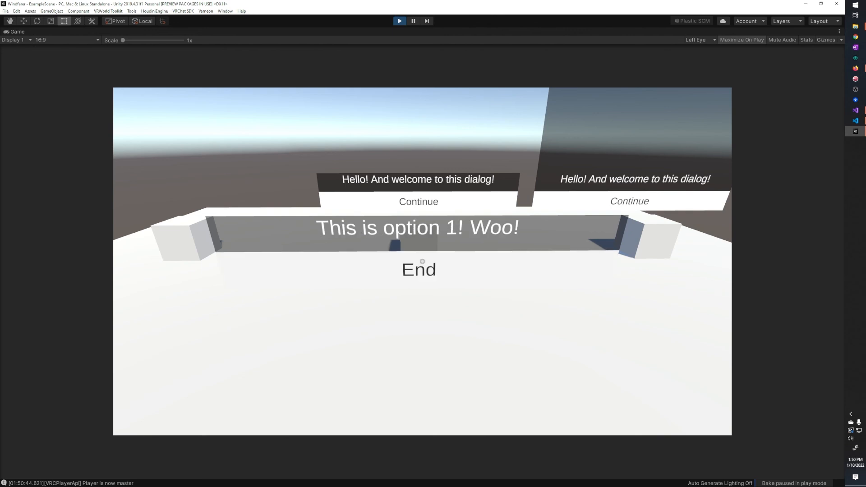
pyautogui.click(422, 262)
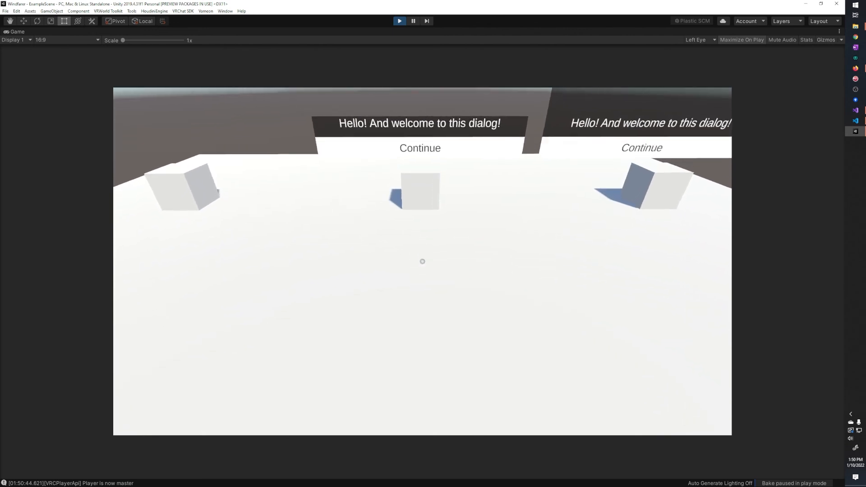
pyautogui.hotkey('ctrl', 'p')
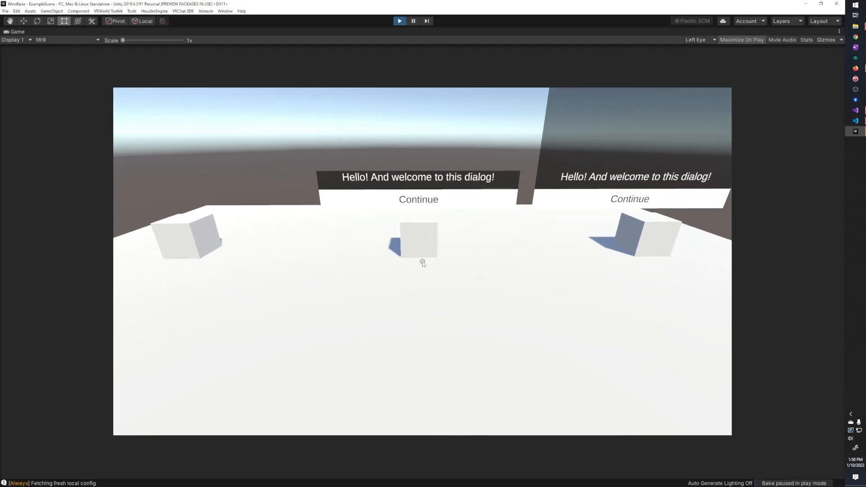
# Give Option 1 one Dialog Options entry and assign Intro Dialog to it as Element 0
pyautogui.click(458, 149)
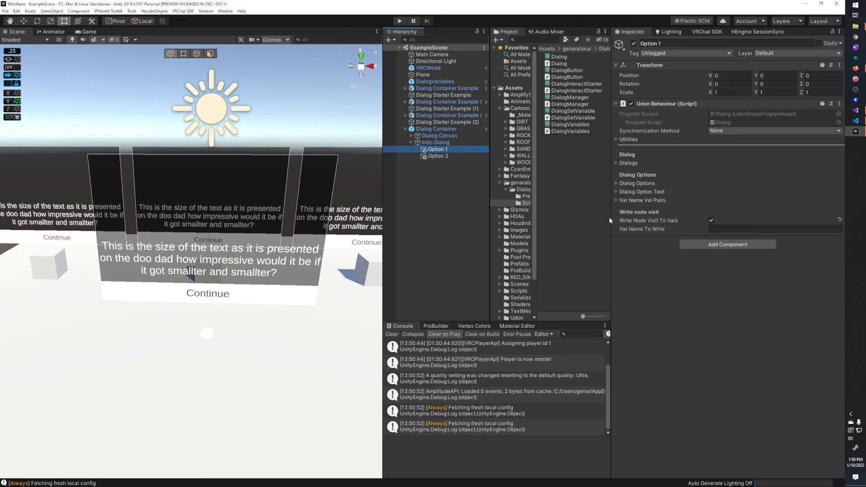
pyautogui.click(640, 184)
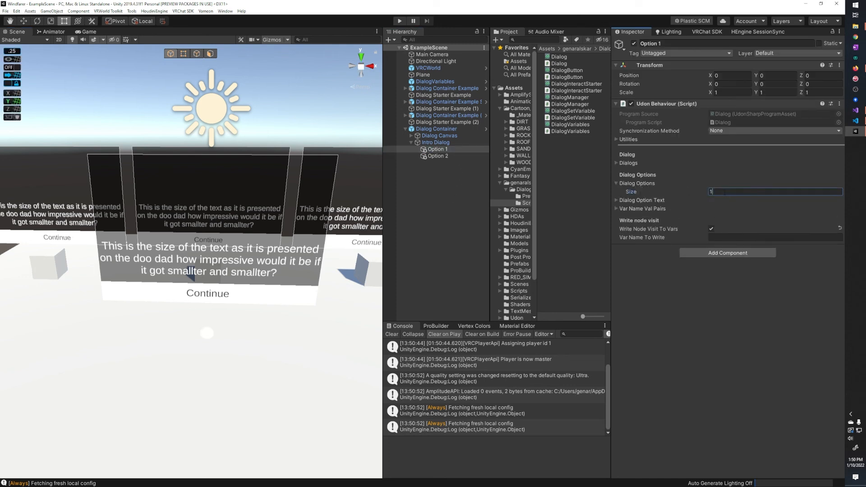
pyautogui.write('1')
pyautogui.press('Return')
pyautogui.moveTo(439, 143); pyautogui.dragTo(726, 200)
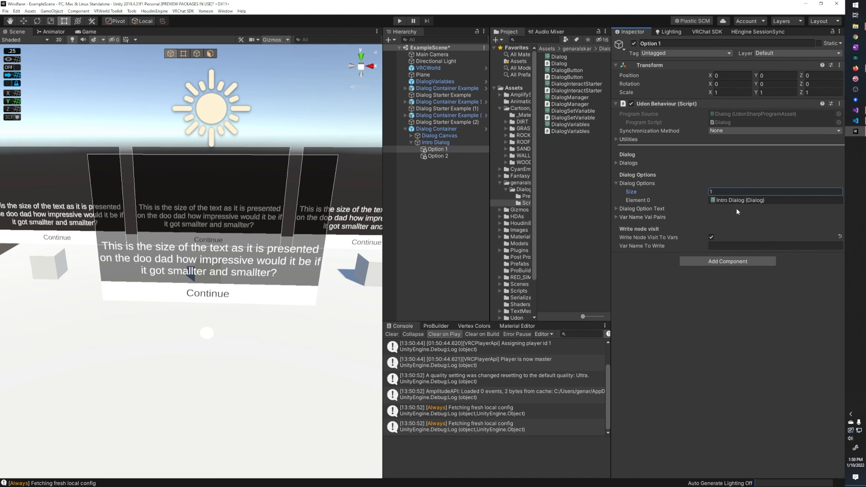
pyautogui.click(420, 203)
# Play the scene, take option 1 back to Intro Dialog, and continue to the option selection again
pyautogui.moveTo(326, 175); pyautogui.dragTo(329, 173, button='right')
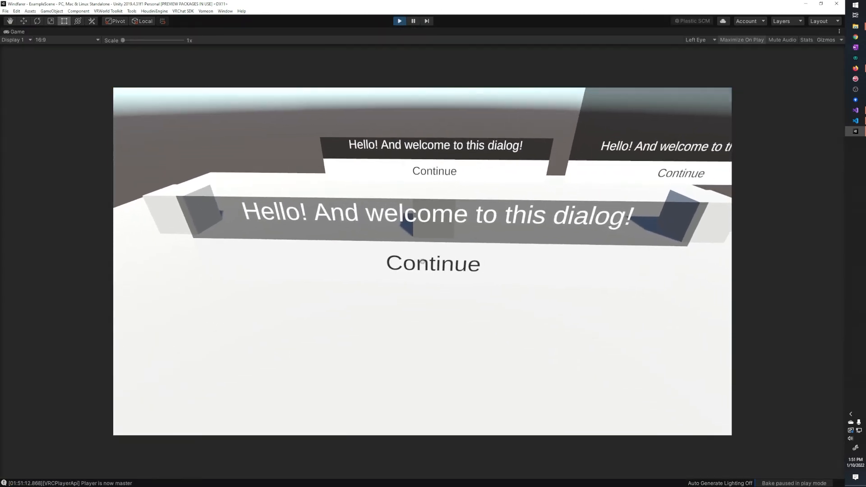
pyautogui.click(422, 262)
pyautogui.click(420, 270)
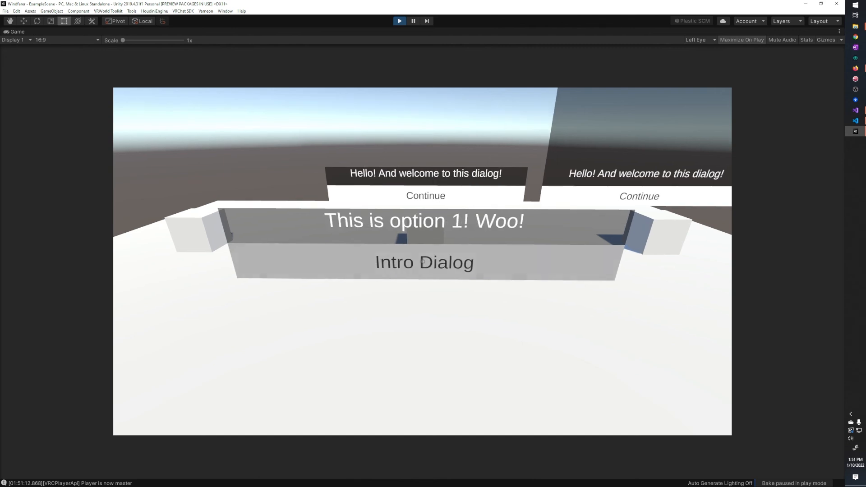
pyautogui.click(423, 262)
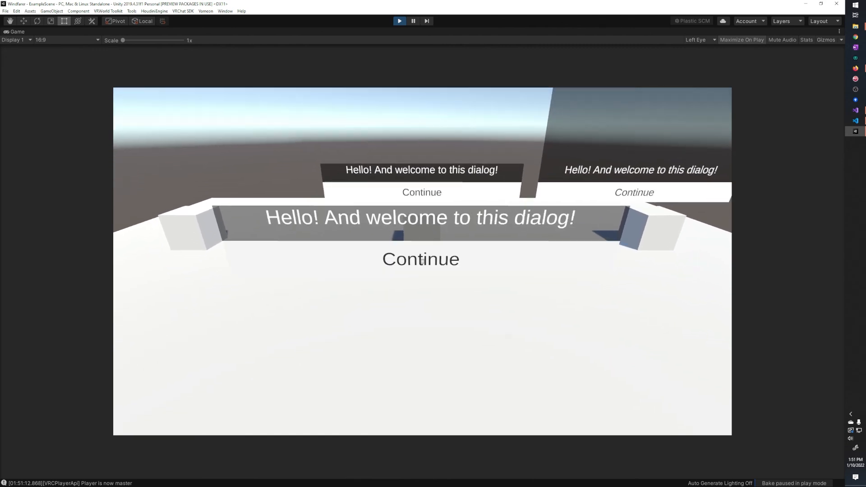
pyautogui.click(423, 262)
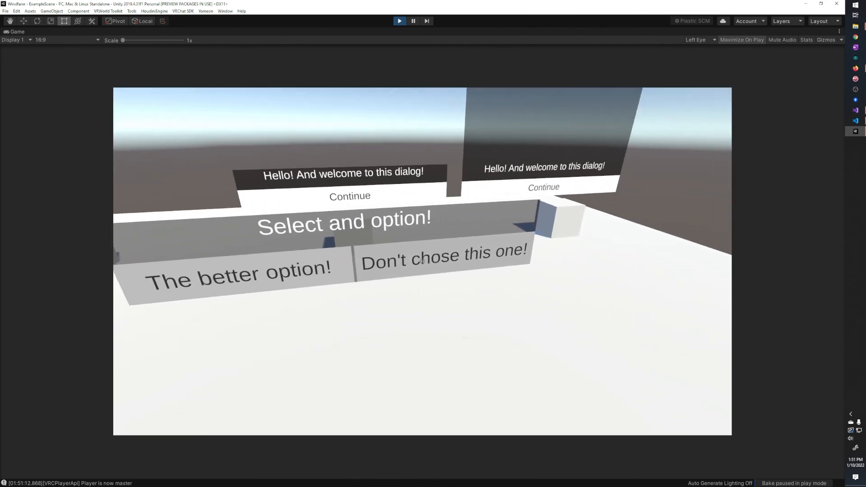
# Finish the running dialog through the "Don't chose this one!" option and exit play mode
pyautogui.click(423, 261)
pyautogui.click(423, 262)
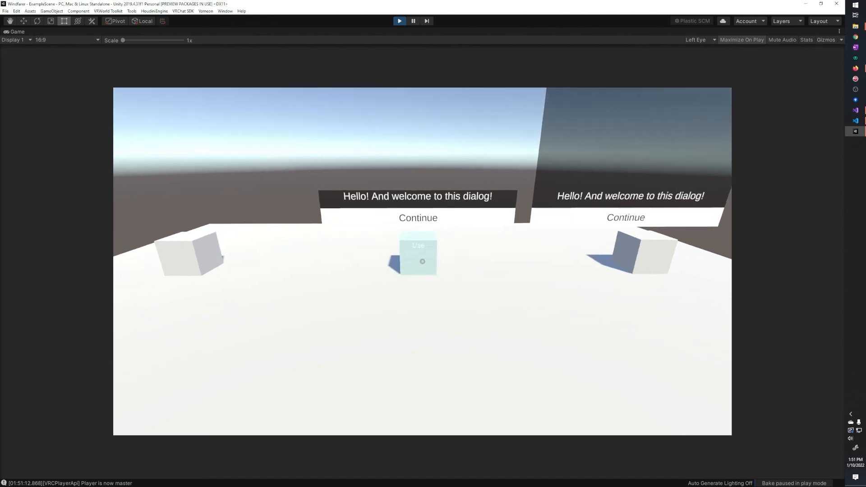
pyautogui.hotkey('ctrl', 'p')
# Clear the console messages left from the play test
pyautogui.press('s')
pyautogui.moveTo(272, 247); pyautogui.dragTo(280, 232, button='right')
pyautogui.press('d')
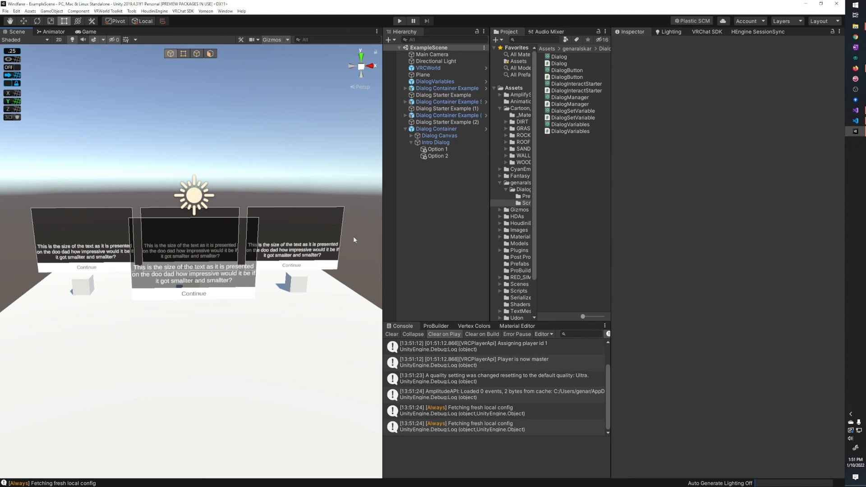
pyautogui.click(393, 335)
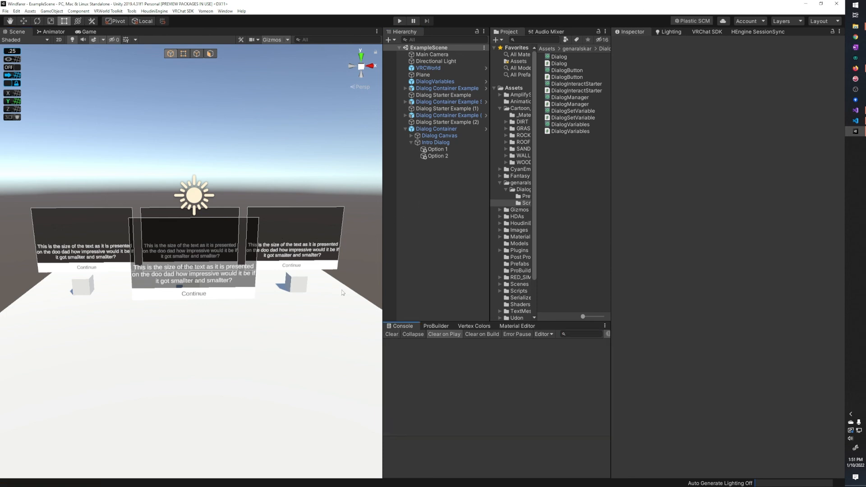
# Examine the object name and Udon Behaviour dialog settings of Option 1 and its parent Intro Dialog
pyautogui.press('w')
pyautogui.moveTo(318, 269); pyautogui.dragTo(323, 285, button='right')
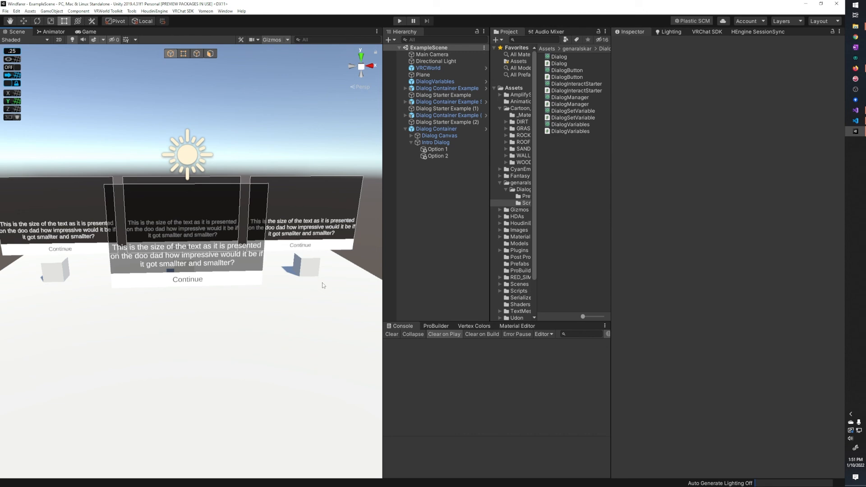
pyautogui.moveTo(313, 278); pyautogui.dragTo(269, 253, button='right')
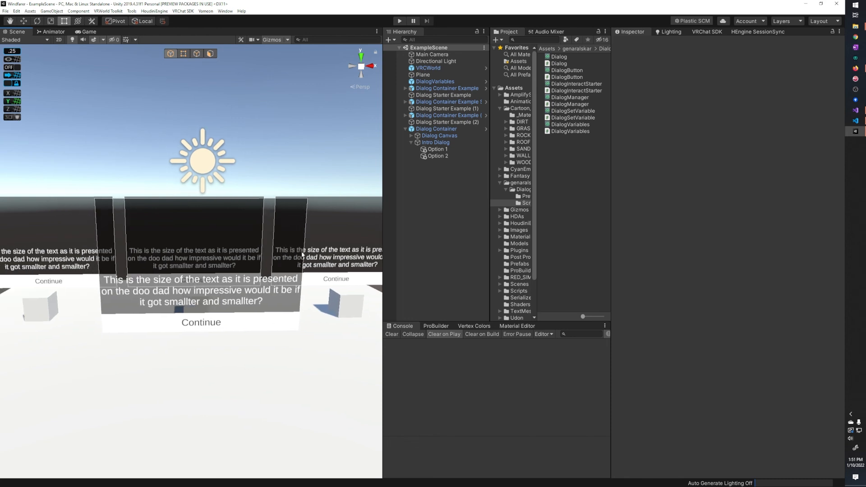
pyautogui.click(437, 149)
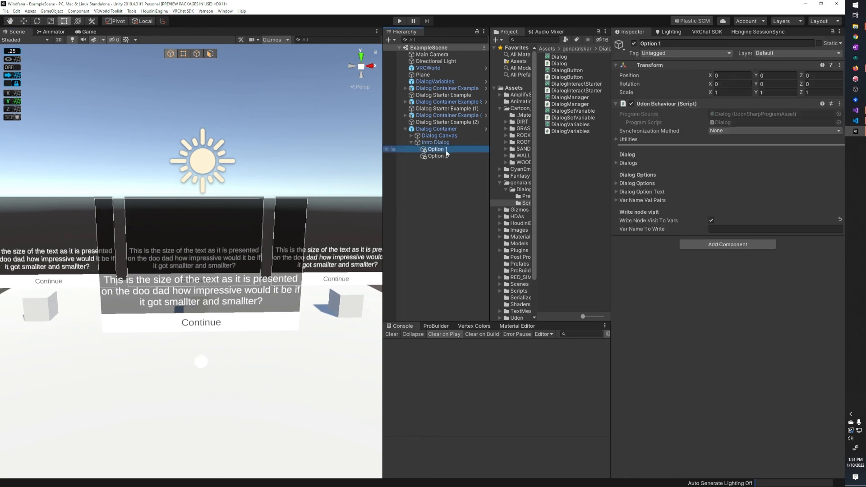
pyautogui.click(658, 44)
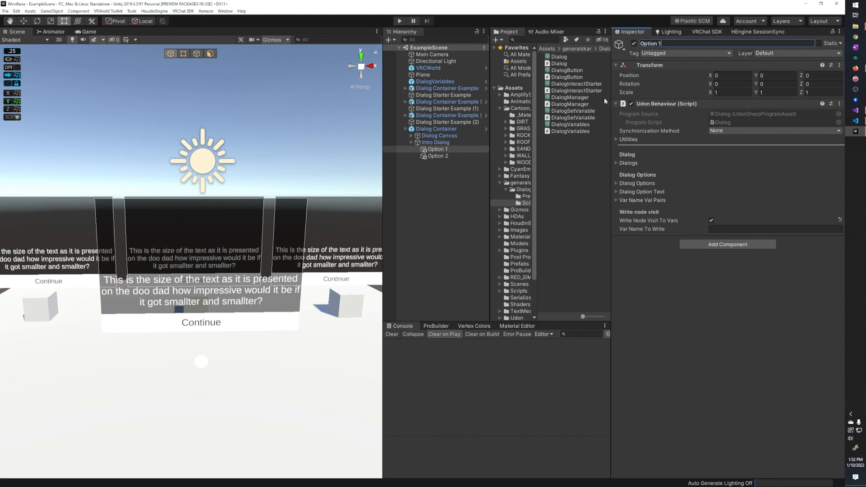
pyautogui.click(454, 142)
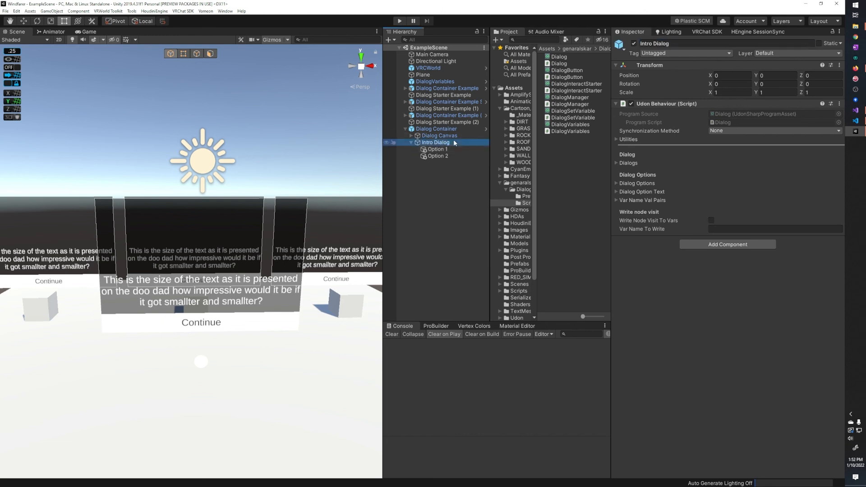
pyautogui.click(438, 183)
pyautogui.press('s')
pyautogui.moveTo(284, 227); pyautogui.dragTo(283, 229, button='right')
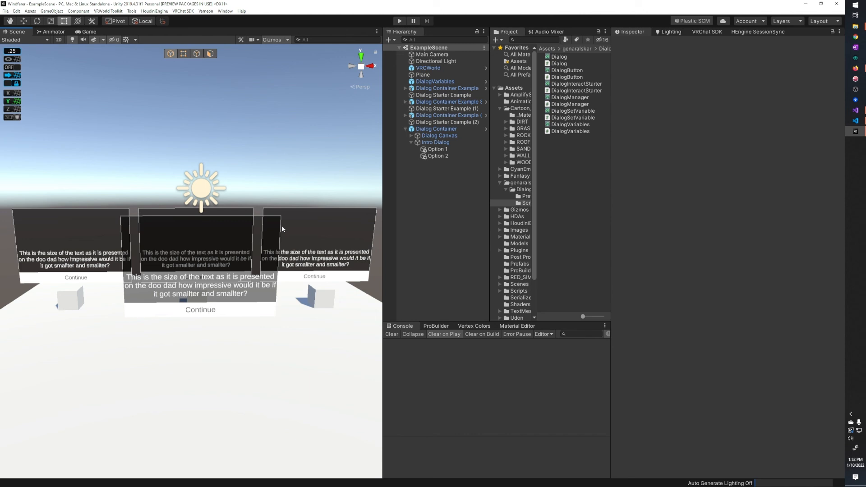